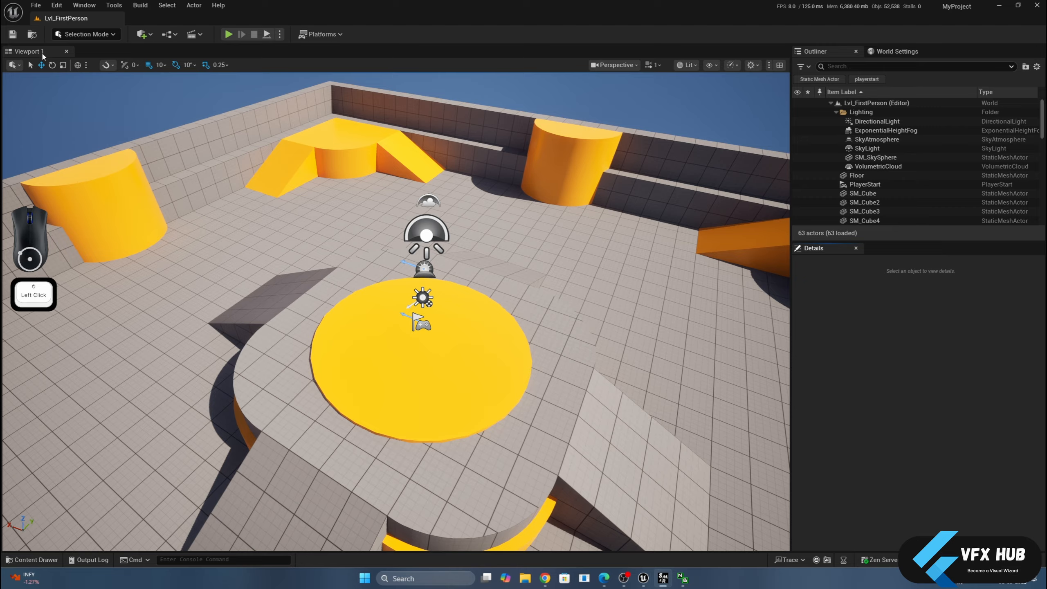
mouse_move(3, 45)
left_mouse_down()
mouse_move(625, 535)
mouse_move(789, 552)
left_mouse_up()
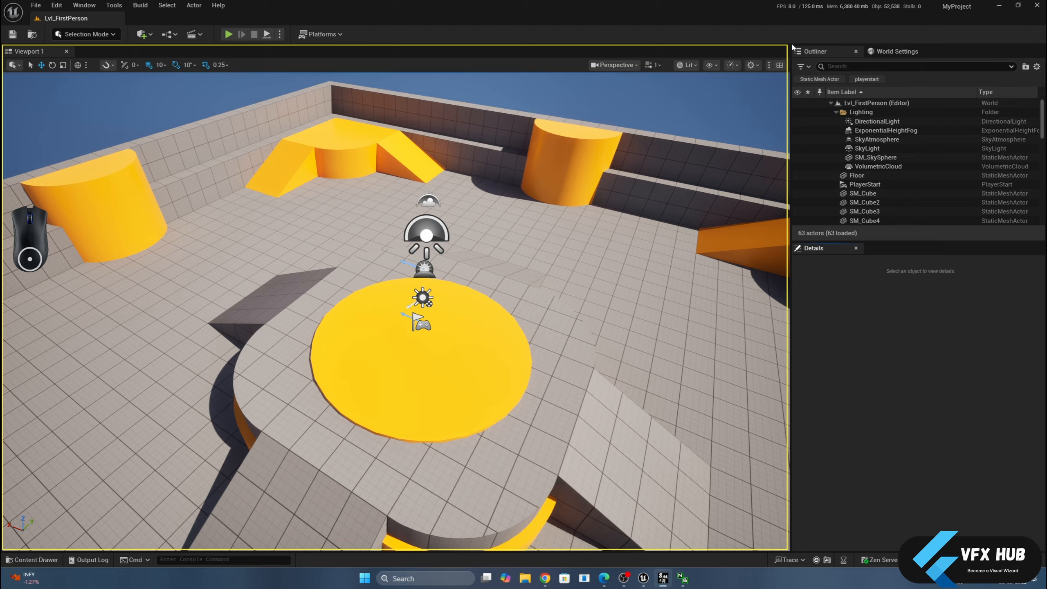
mouse_move(791, 46)
left_mouse_down()
mouse_move(851, 62)
mouse_move(930, 165)
mouse_move(1041, 225)
left_mouse_up()
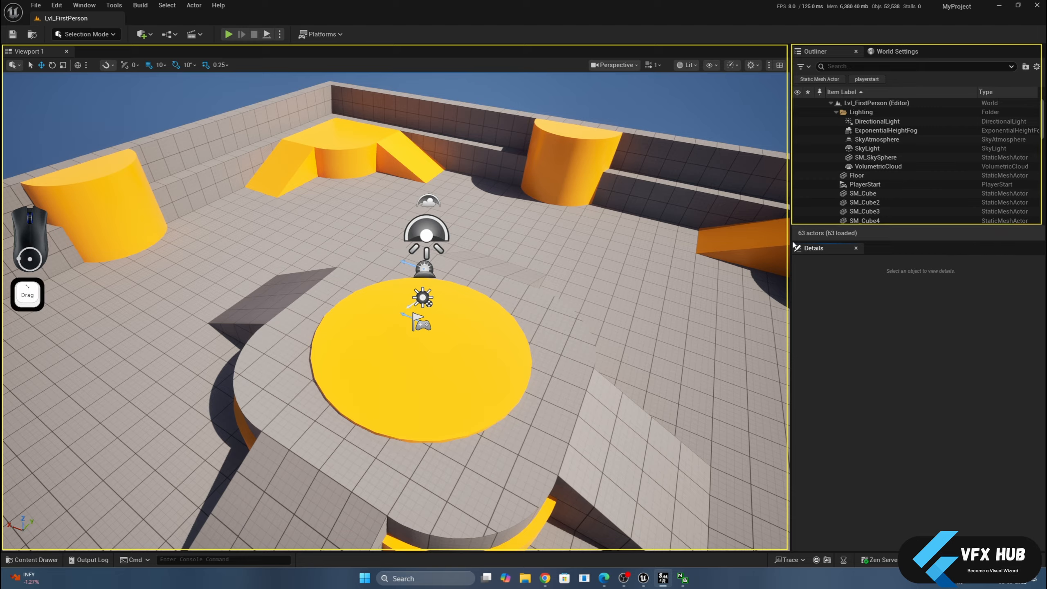
mouse_move(794, 244)
left_mouse_down()
mouse_move(928, 446)
mouse_move(1045, 553)
left_mouse_up()
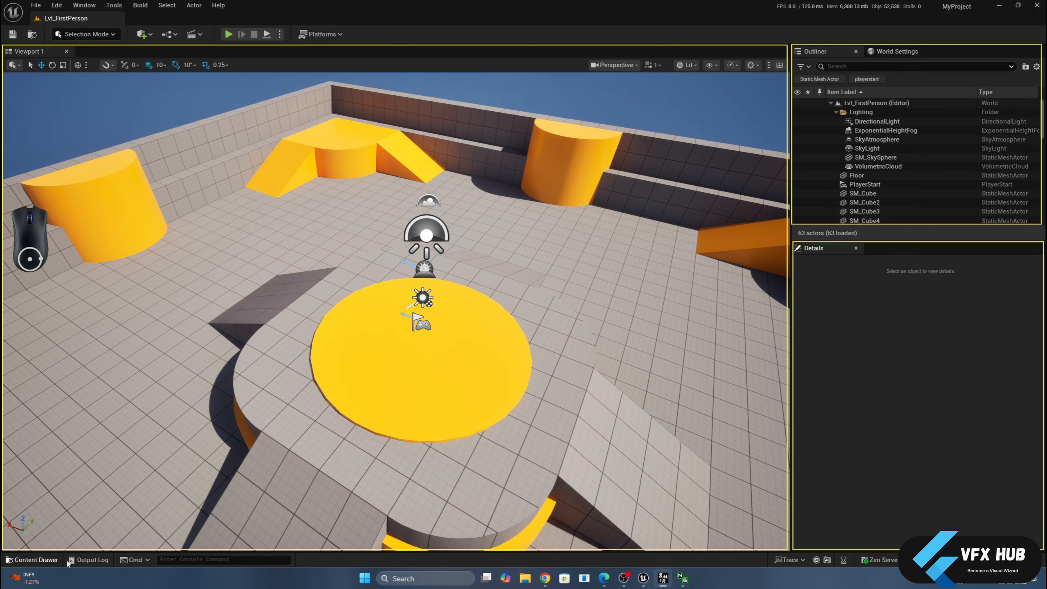
- Open the Content Drawer, dock it in the layout and show the All folder with the Content and Engine folders
left_click(37, 560)
left_click(36, 559)
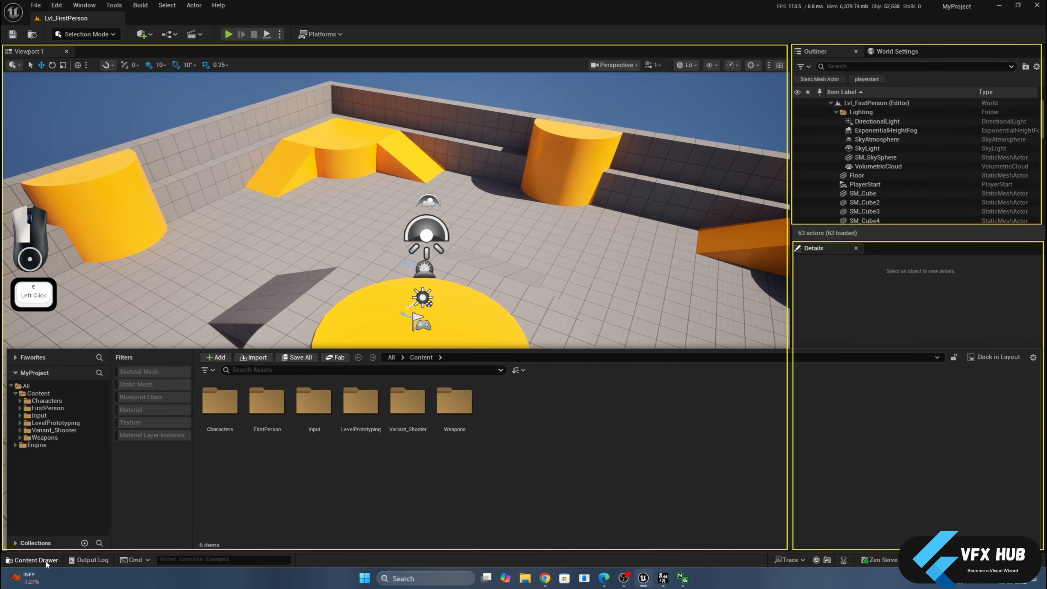
key("ctrl+space")
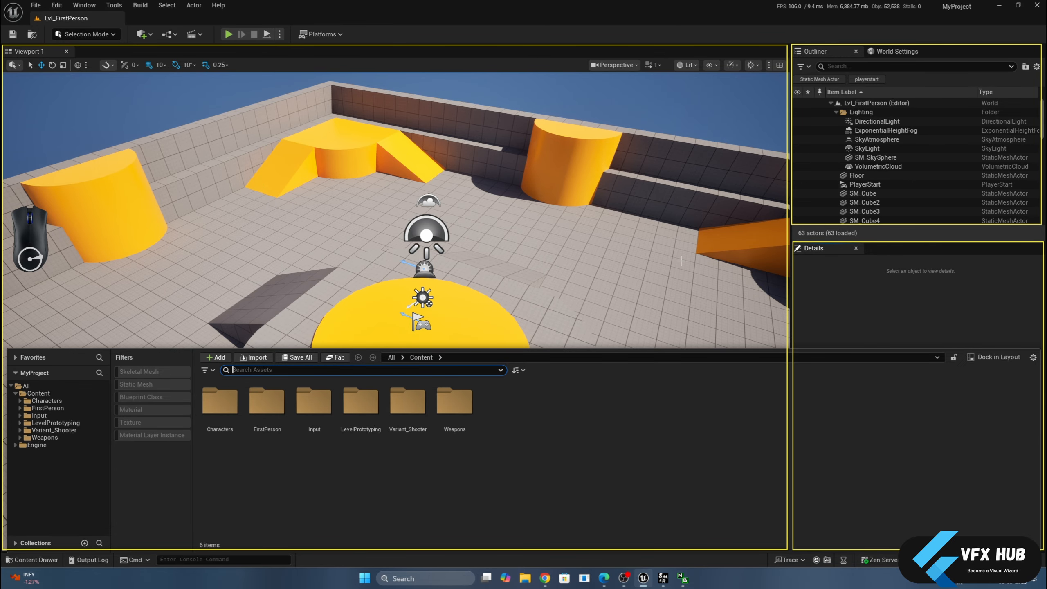
left_click(984, 358)
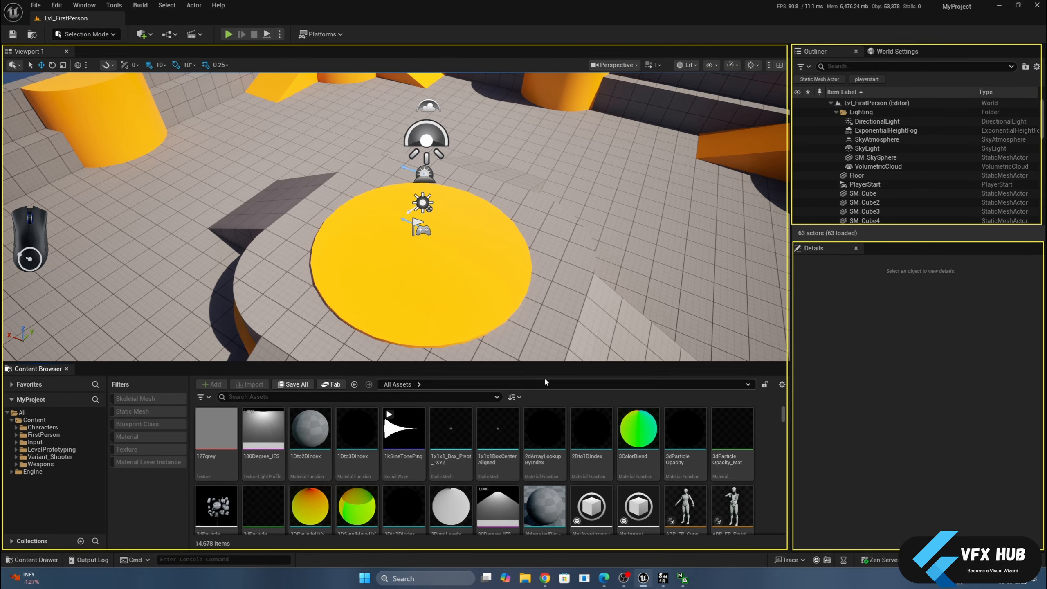
left_click(22, 412)
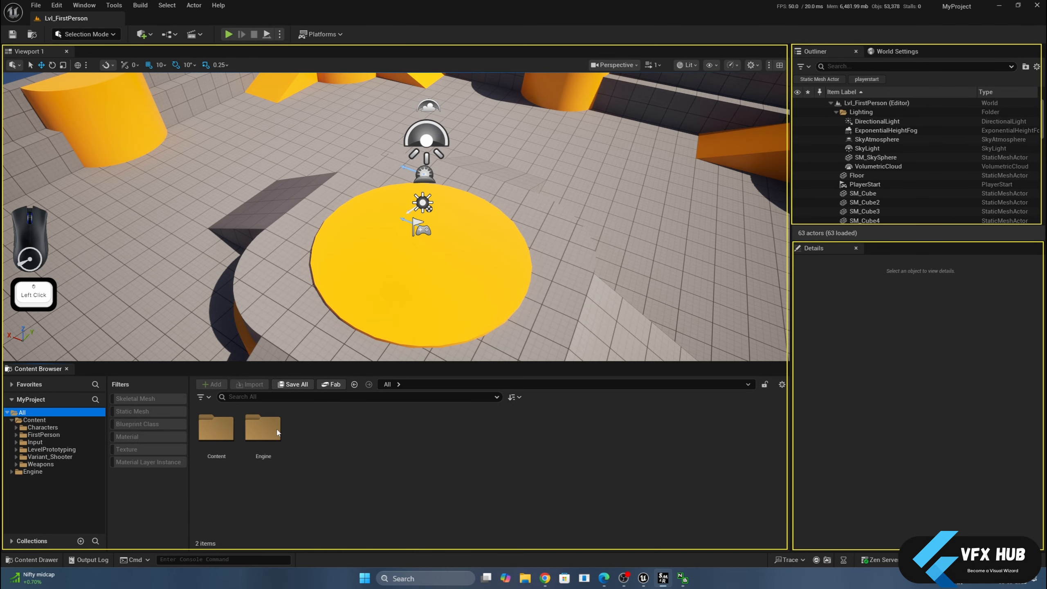
mouse_move(4, 362)
left_mouse_down()
mouse_move(86, 417)
mouse_move(742, 553)
mouse_move(788, 552)
left_mouse_up()
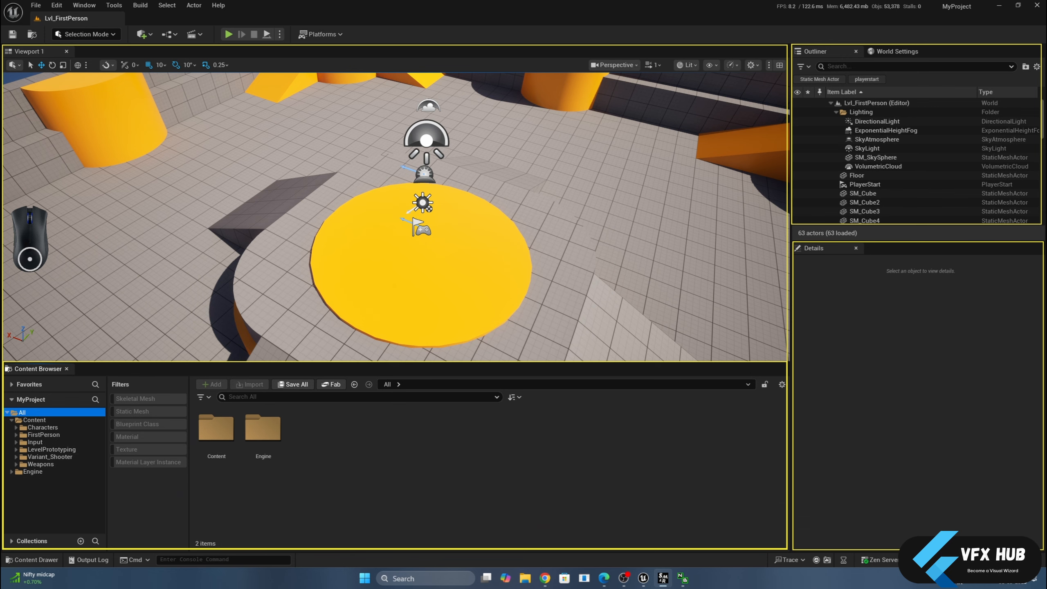
- Select the sky sphere, orbit the viewport down toward the horizon and zoom in and out on the central yellow platform
left_click(528, 105)
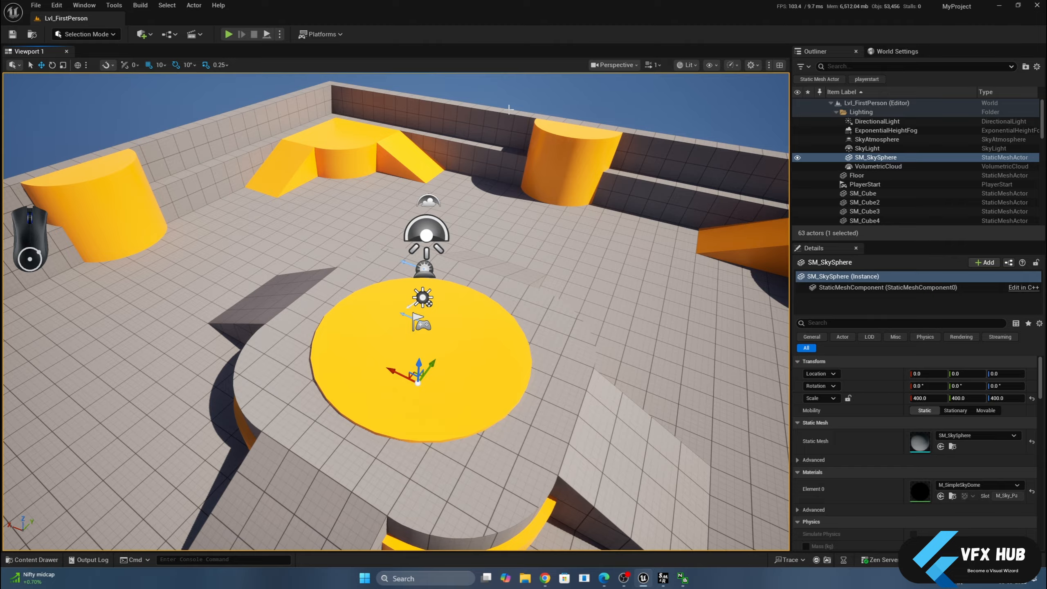
left_click_drag(526, 101, 536, 131, "alt")
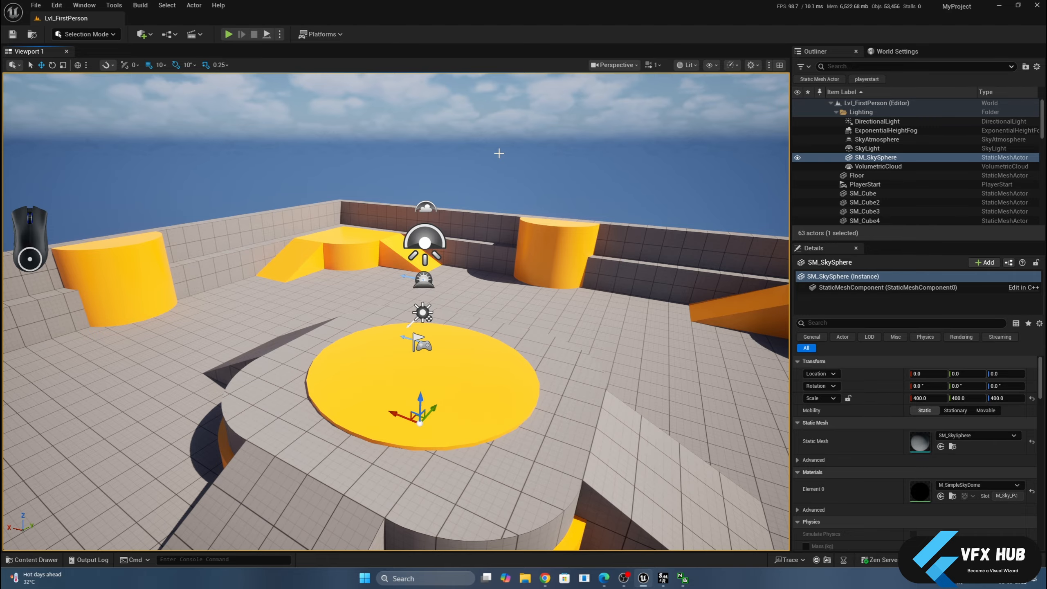
scroll(499, 153, "down", 4)
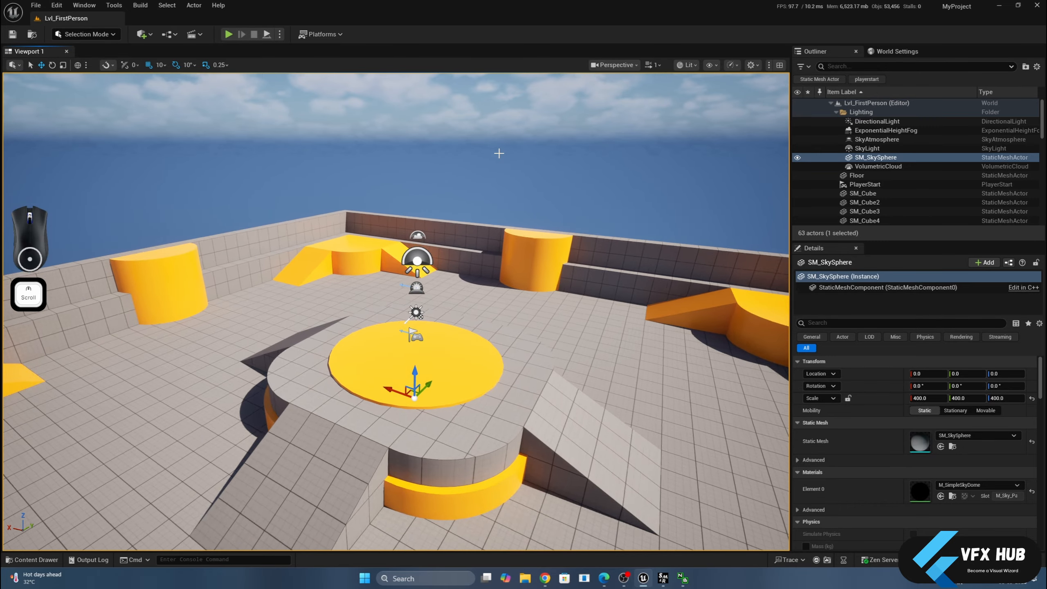
scroll(499, 153, "up", 3)
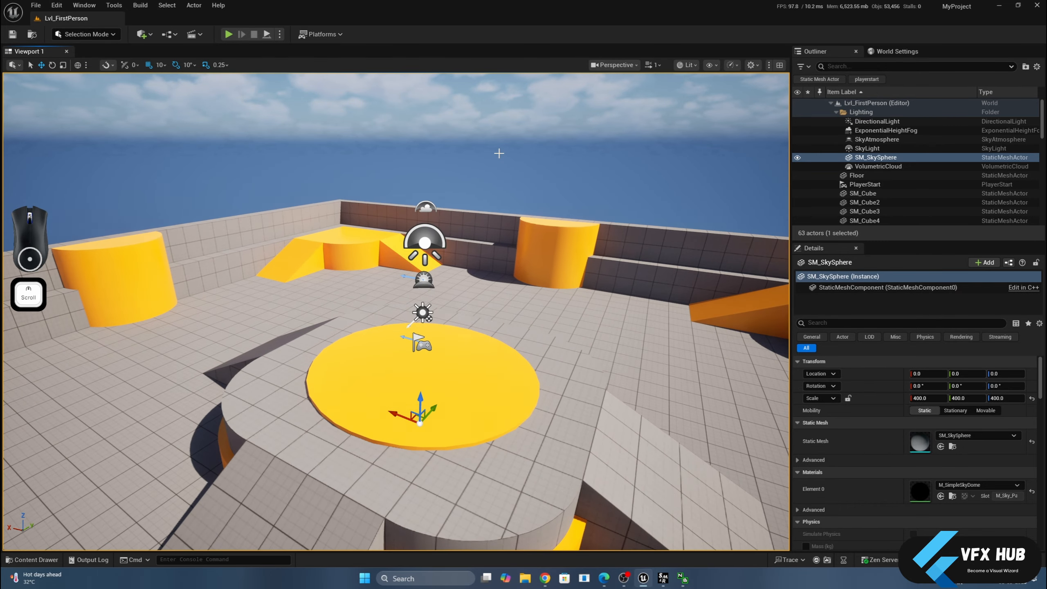
scroll(499, 153, "down", 3)
scroll(499, 153, "down", 3)
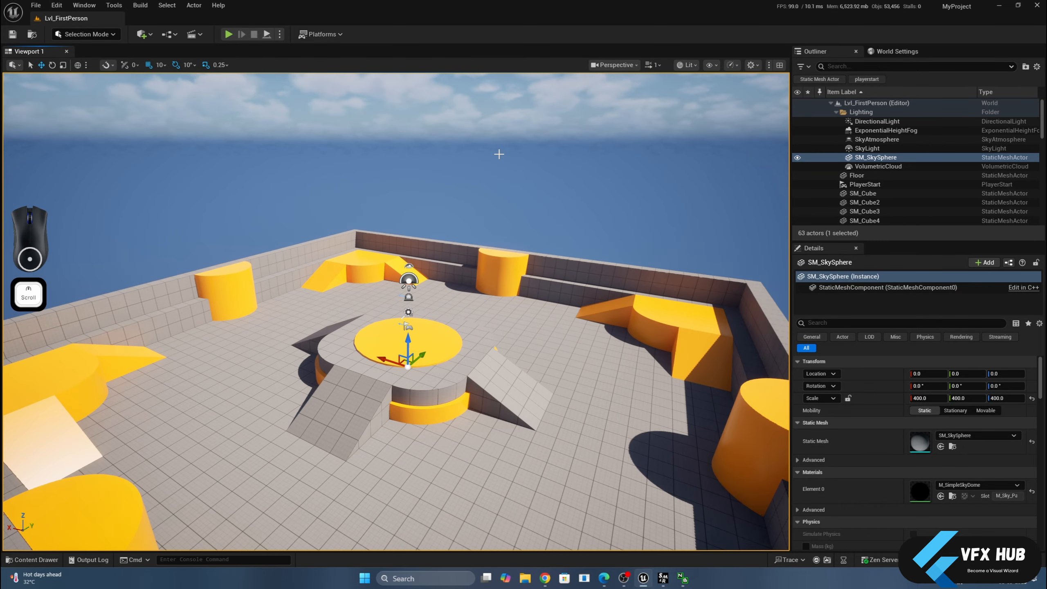
scroll(499, 154, "up", 4)
scroll(499, 154, "up", 1)
scroll(499, 154, "down", 2)
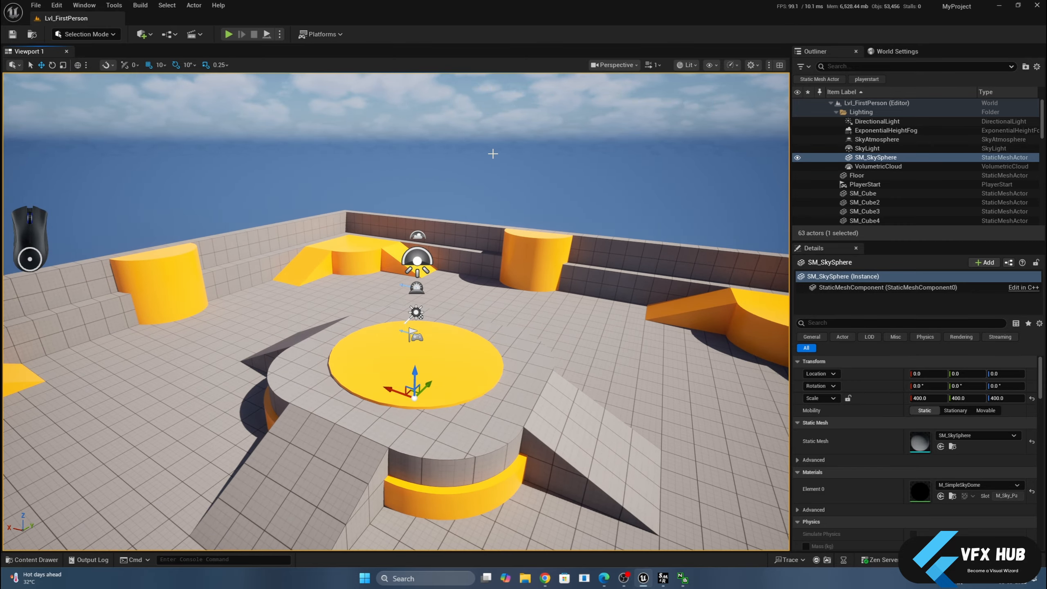
right_click(493, 153)
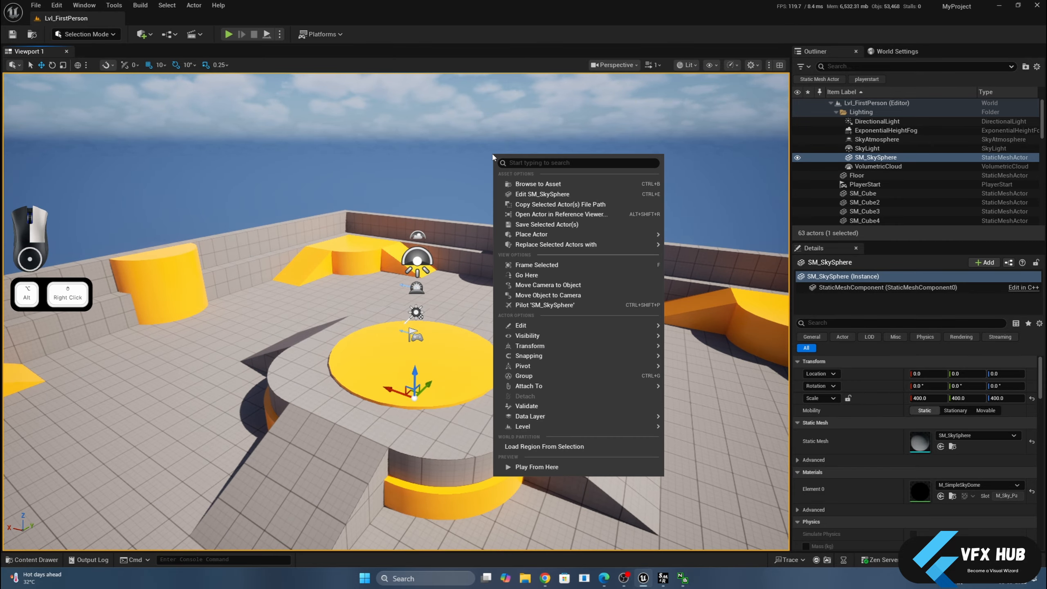
mouse_move(465, 155)
right_mouse_down("alt")
mouse_move(515, 154)
mouse_move(437, 155)
mouse_move(531, 155)
mouse_move(445, 155)
mouse_move(516, 155)
mouse_move(453, 154)
mouse_move(466, 159)
right_mouse_up("alt")
right_click(466, 159)
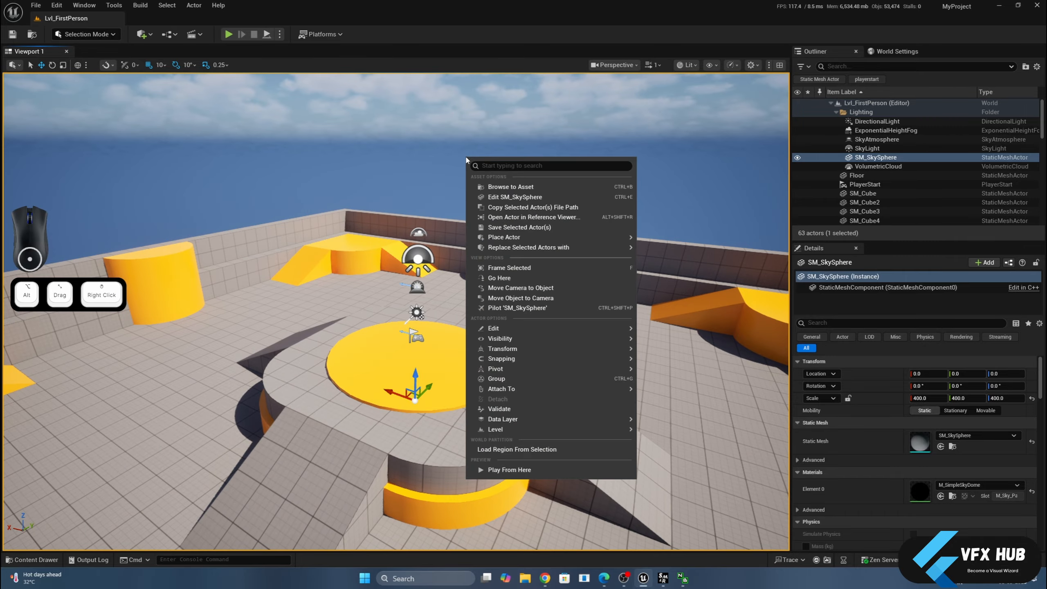
left_click(455, 150)
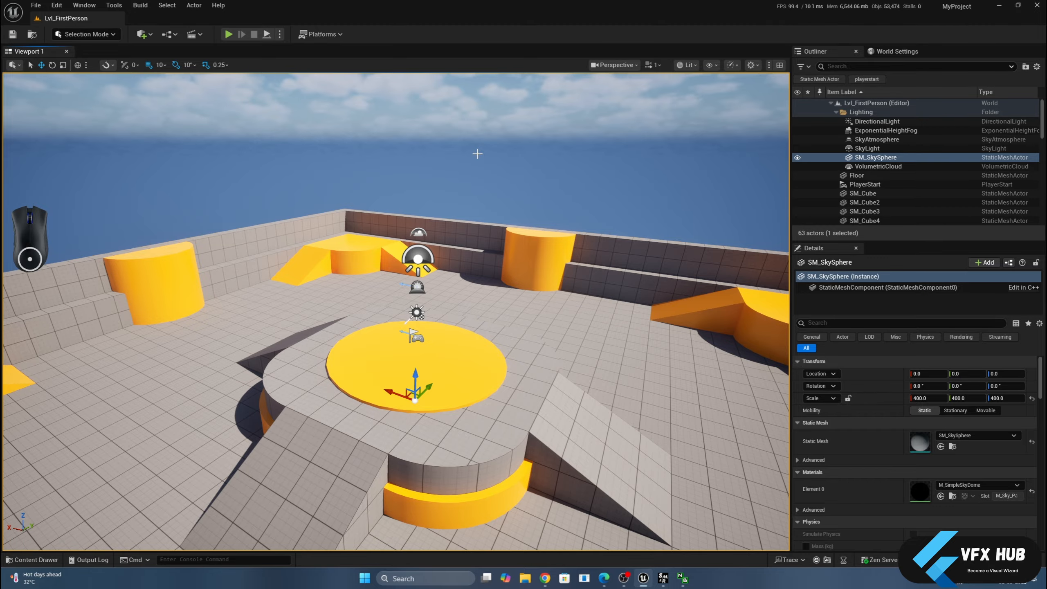
- Pan the viewport vertically and sideways across the level around the central platform
middle_click(476, 168)
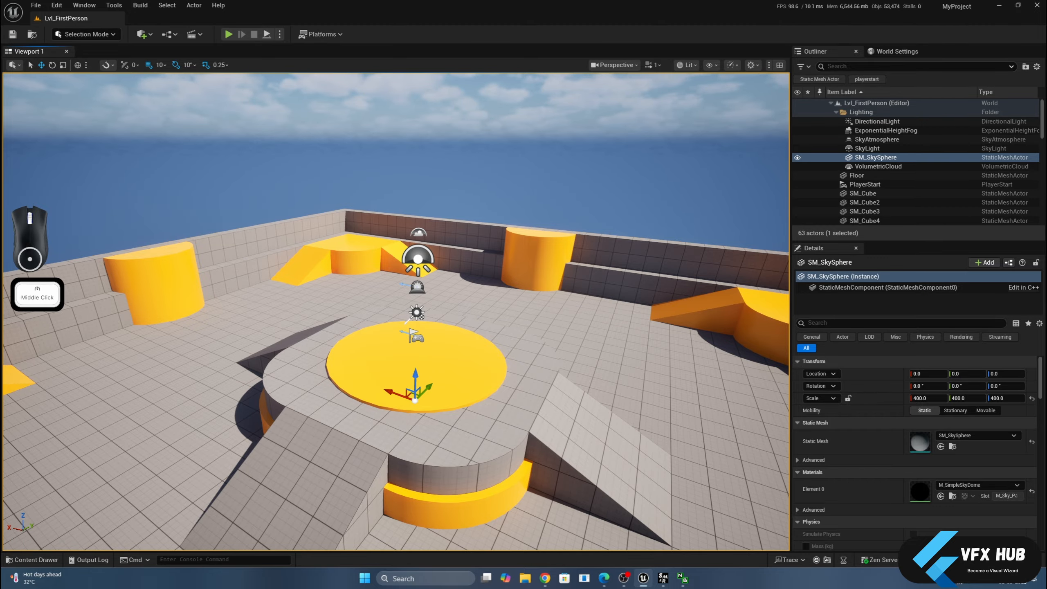
middle_click_drag(477, 177, 478, 239)
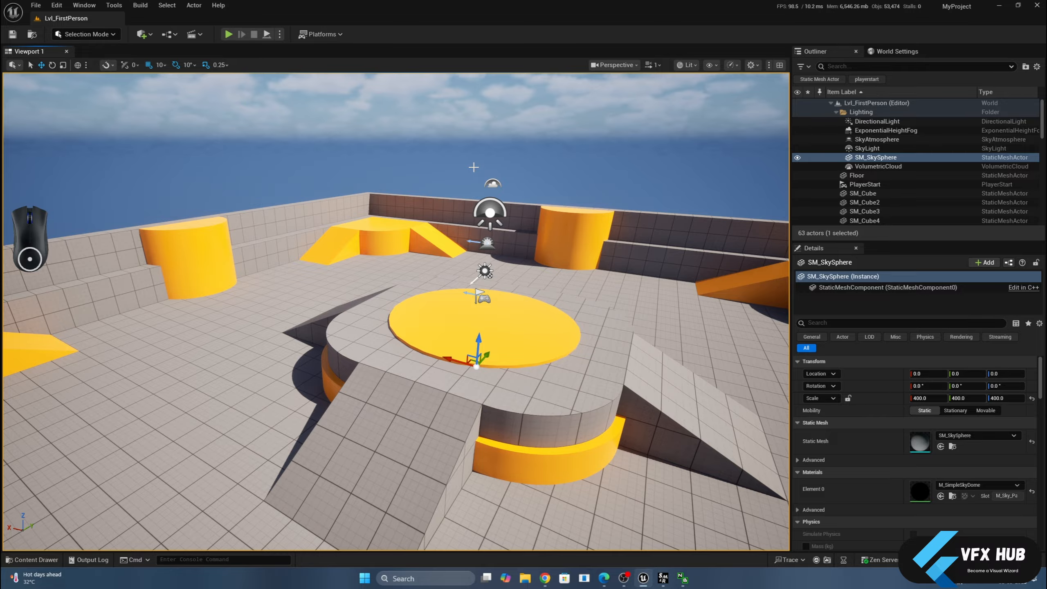
middle_click_drag(474, 166, 593, 223)
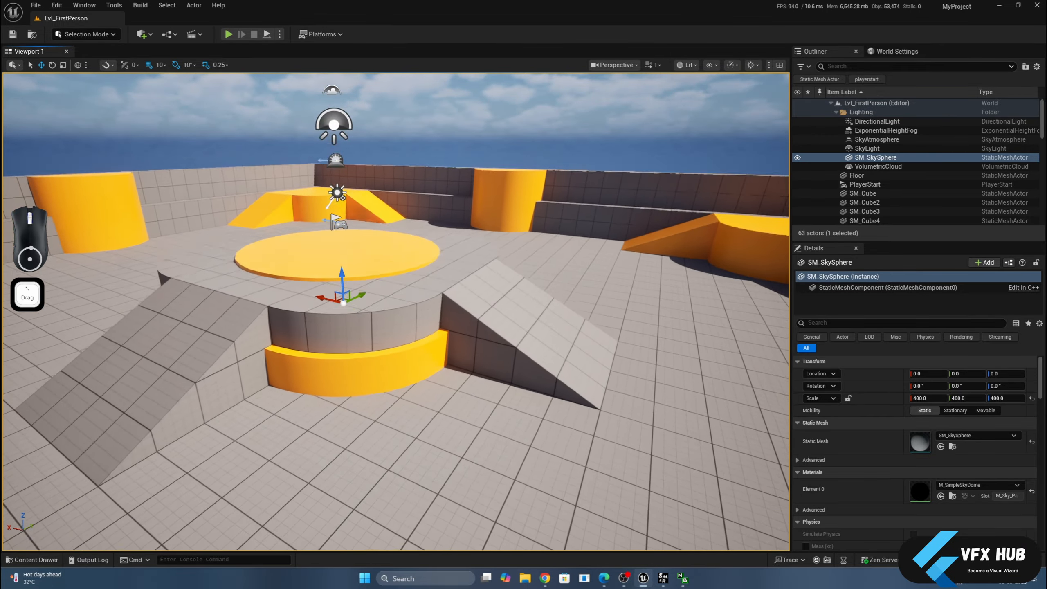
middle_click_drag(343, 289, 474, 167)
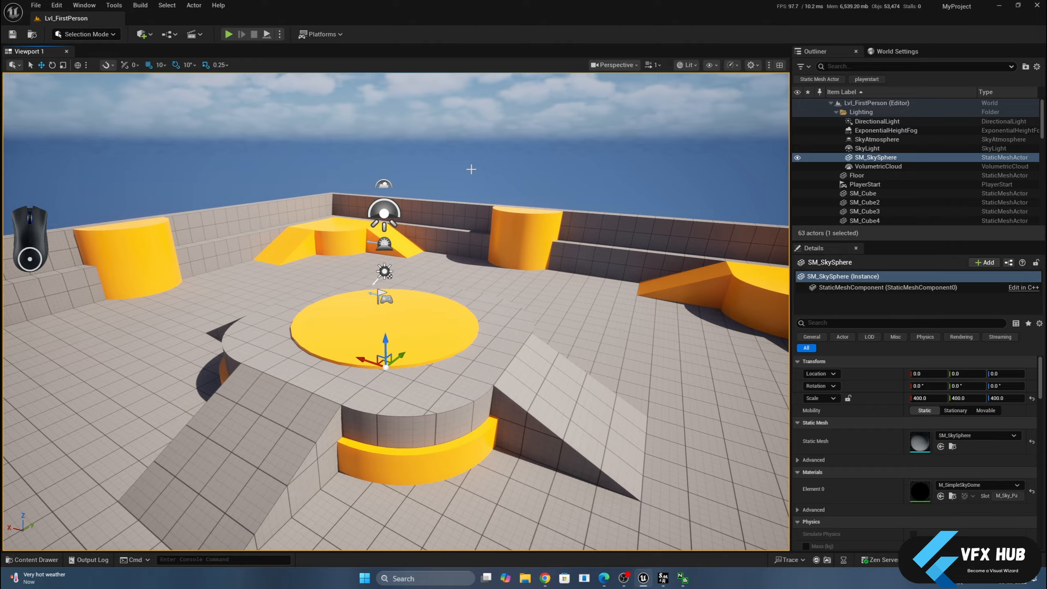
- Fly the viewport camera forward, backward, left and right through the level in fly mode
left_click(472, 169)
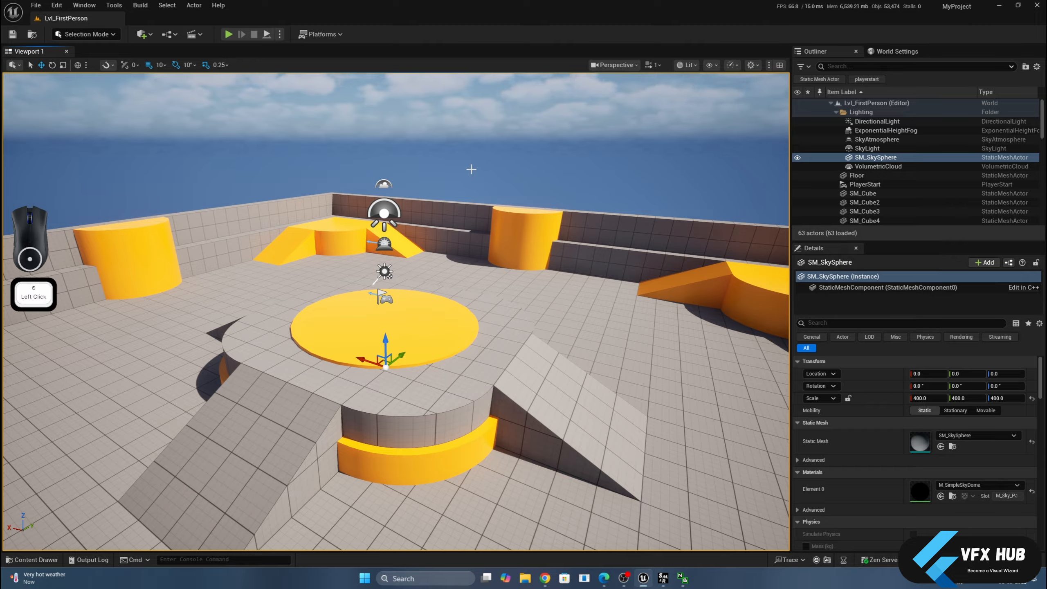
left_click(471, 169)
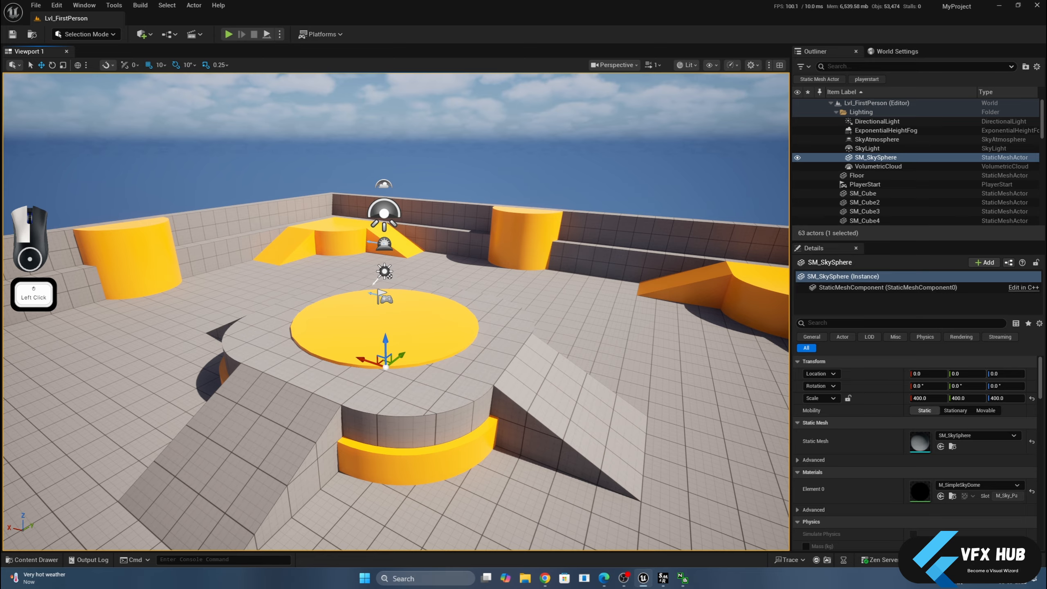
key("w")
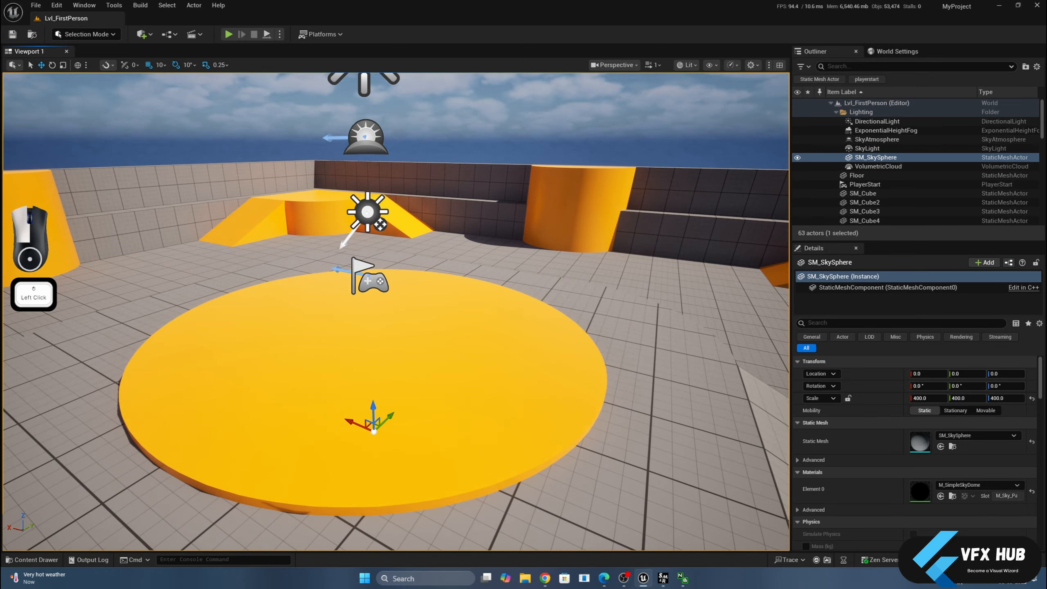
key("s")
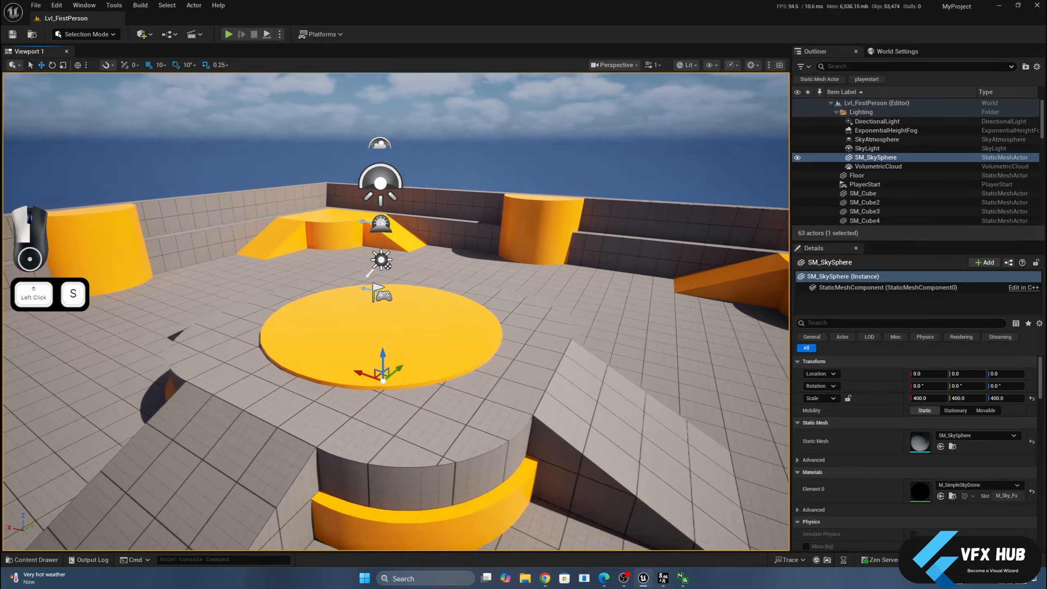
key("a")
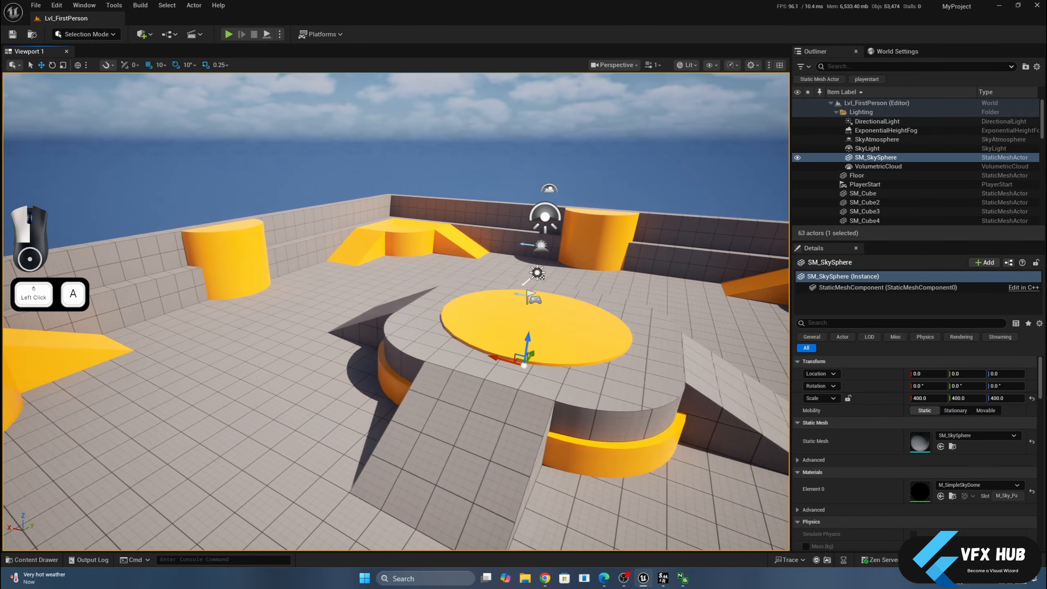
key("d")
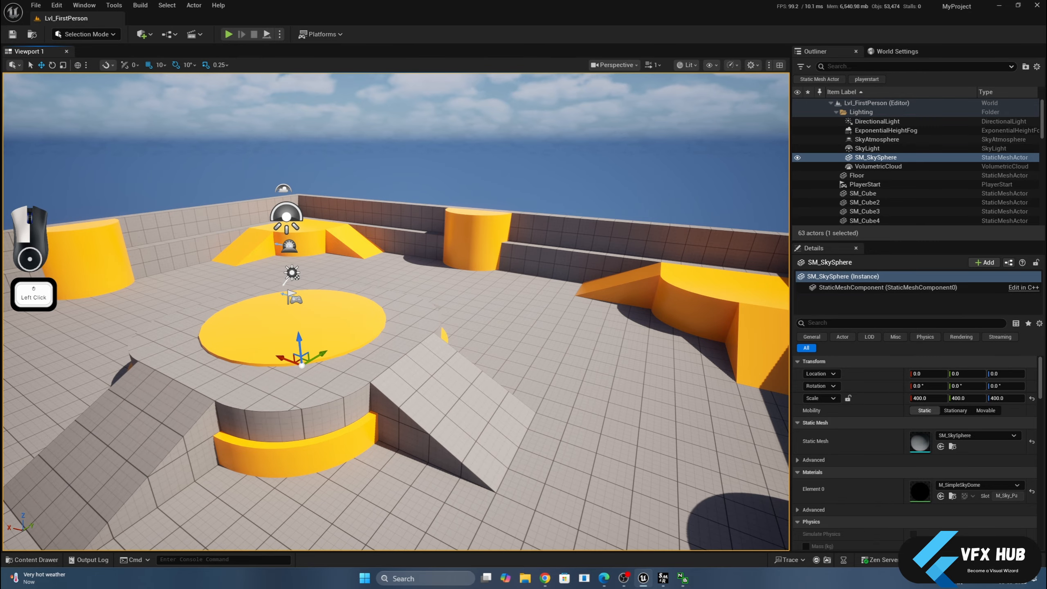
left_click_drag(471, 168, 471, 169)
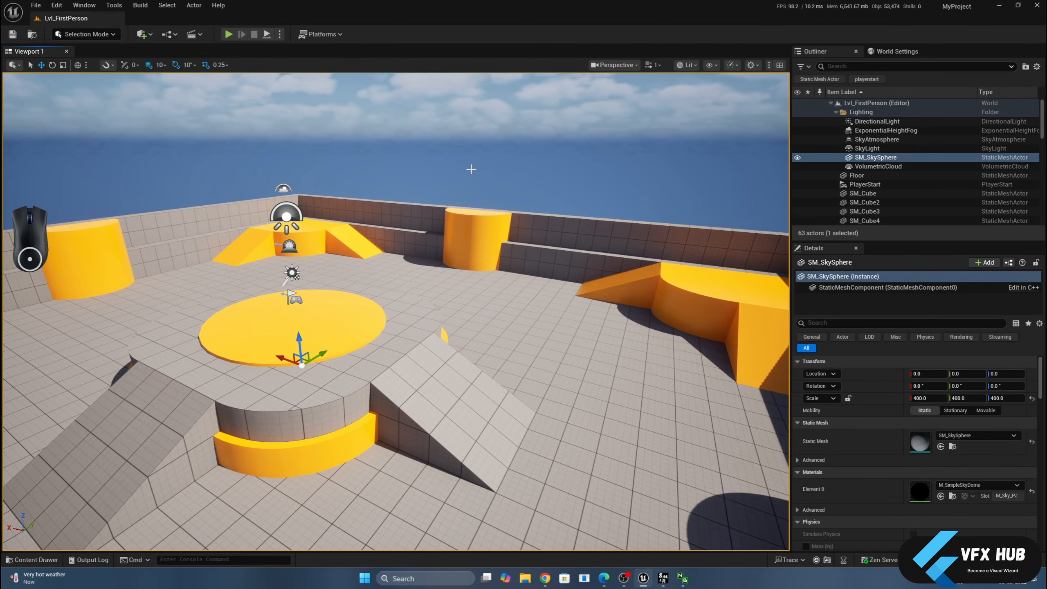
- Move the viewport camera without fly mode: forward, backward, left and right, with repeated forward and backward moves near the platform
key("Up")
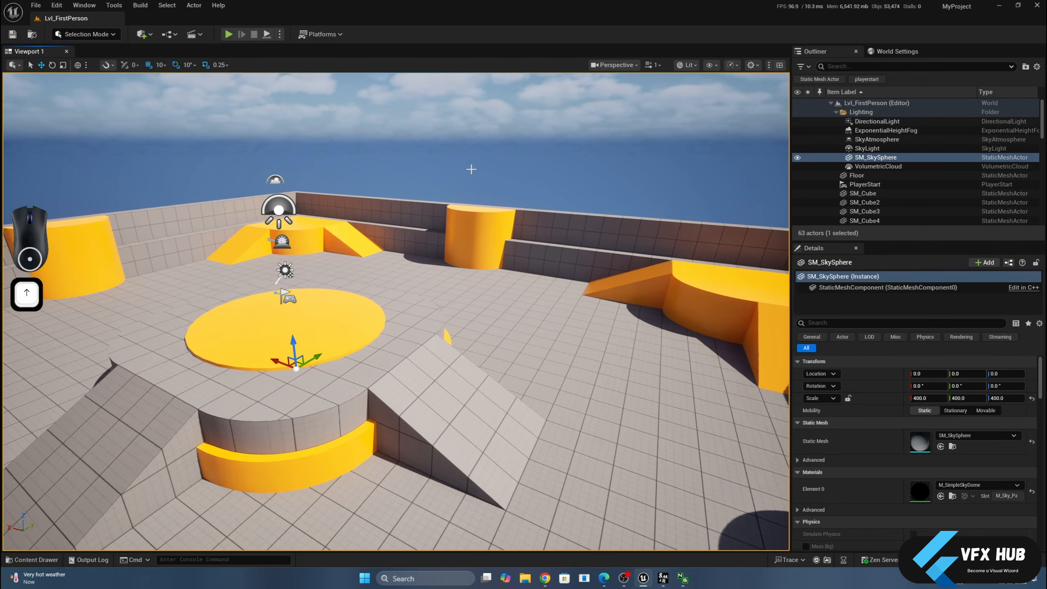
key("Down")
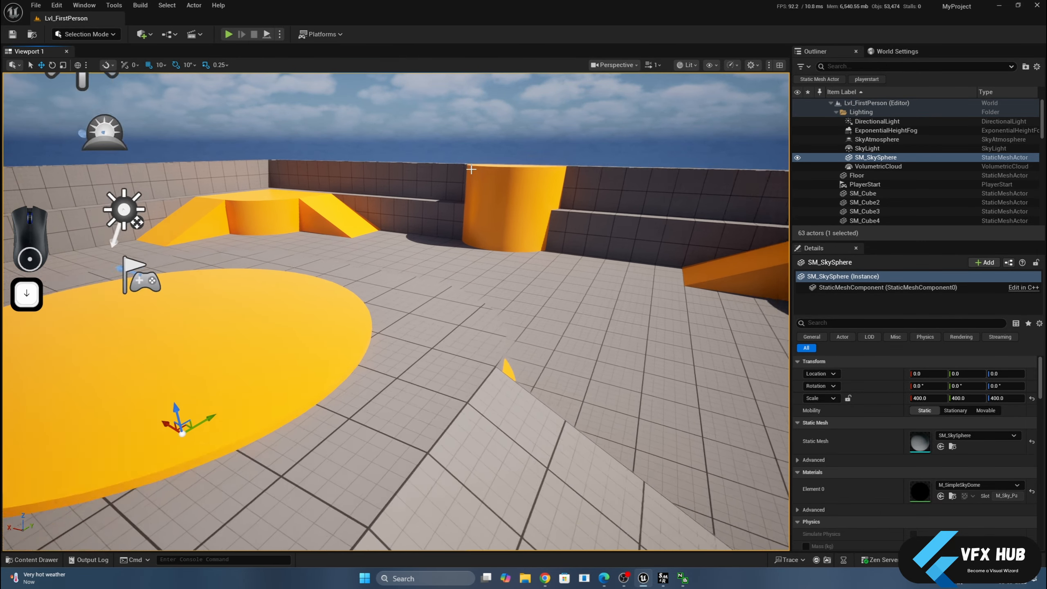
key("Left")
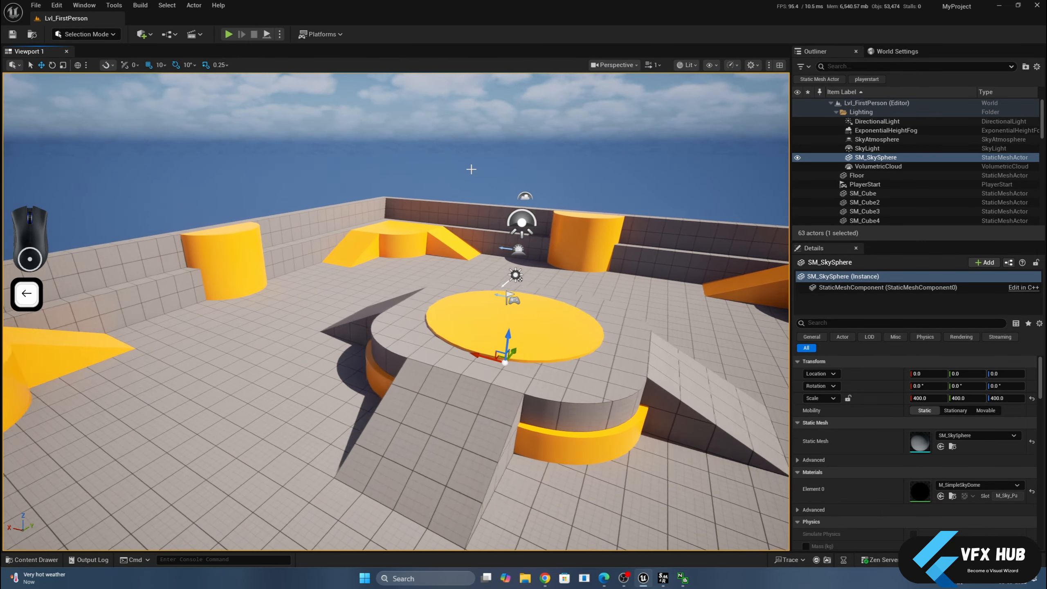
key("Right")
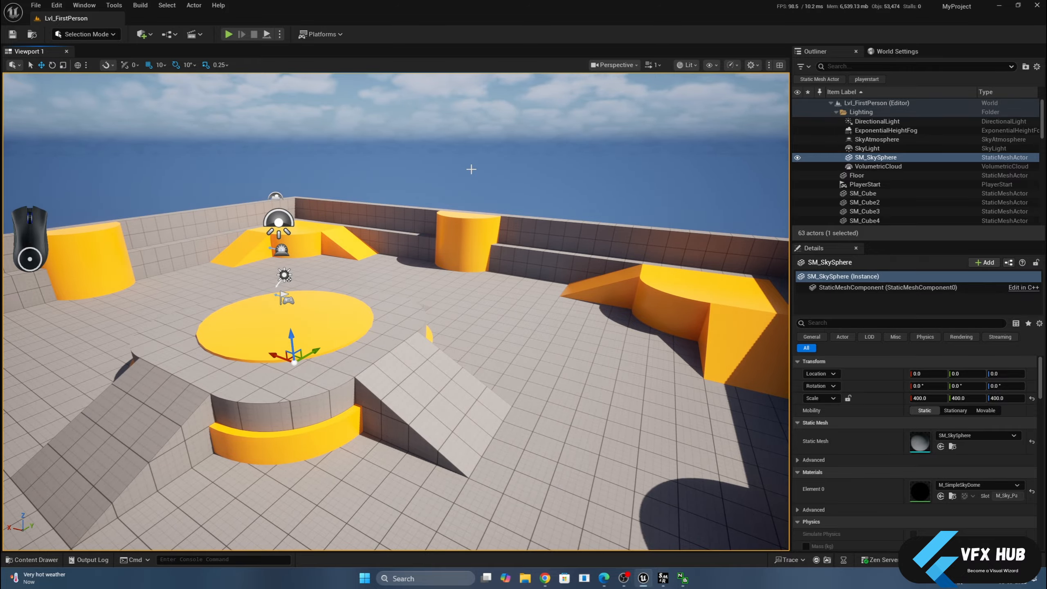
key("Up")
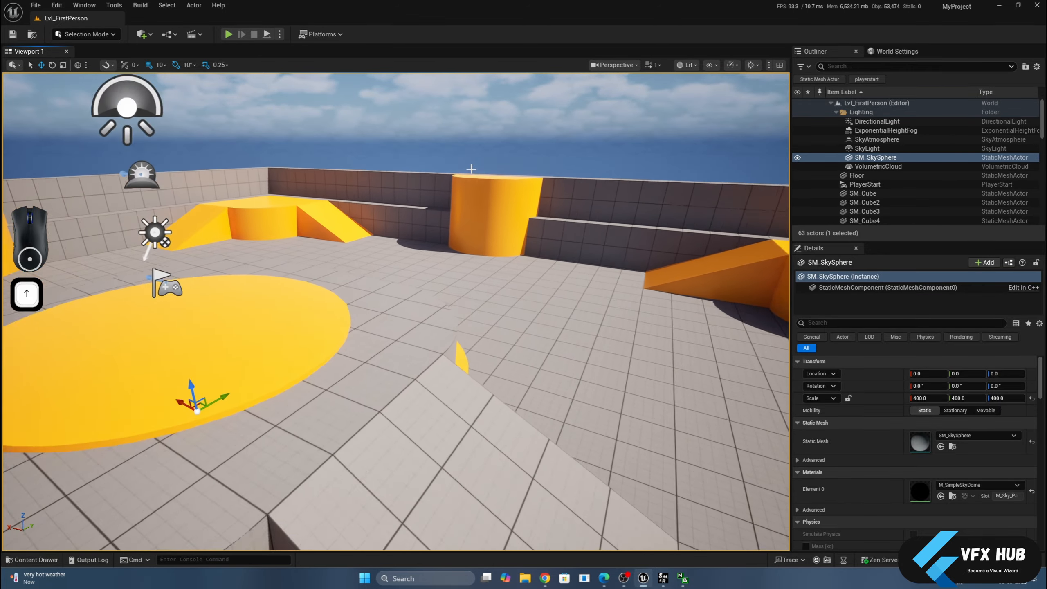
key("Down")
key("Up")
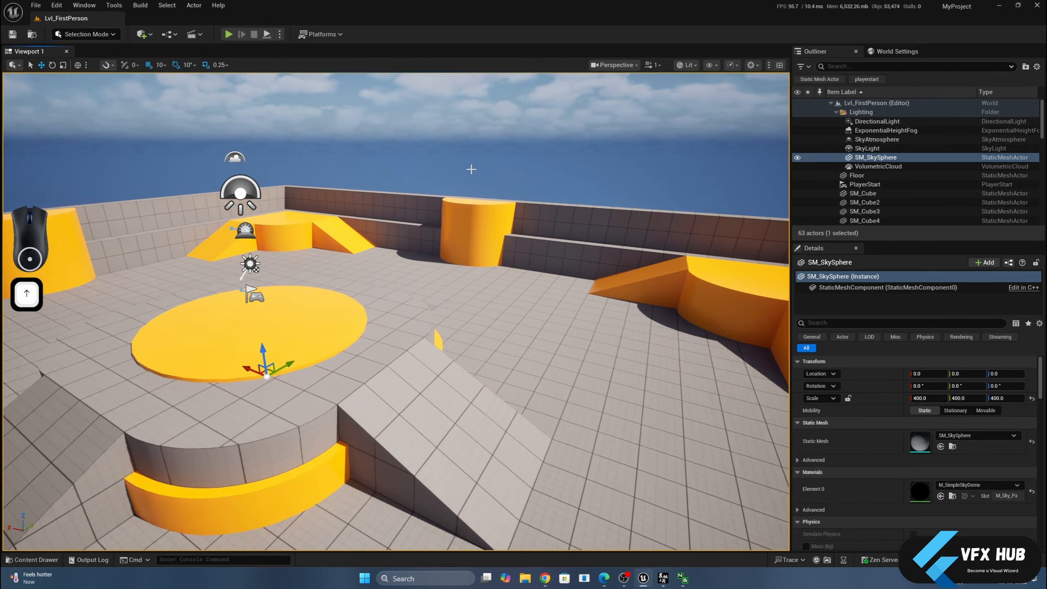
key("Down")
key("Up")
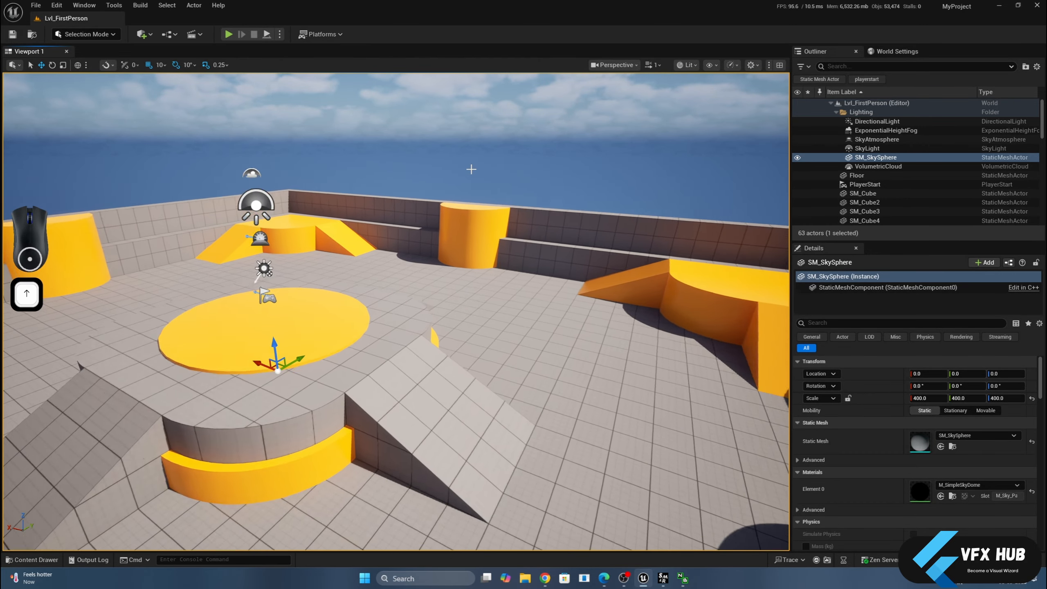
- Move the viewport camera backward and forward, and lower its camera speed to 0.1
key("Down")
key("Up")
key("Down")
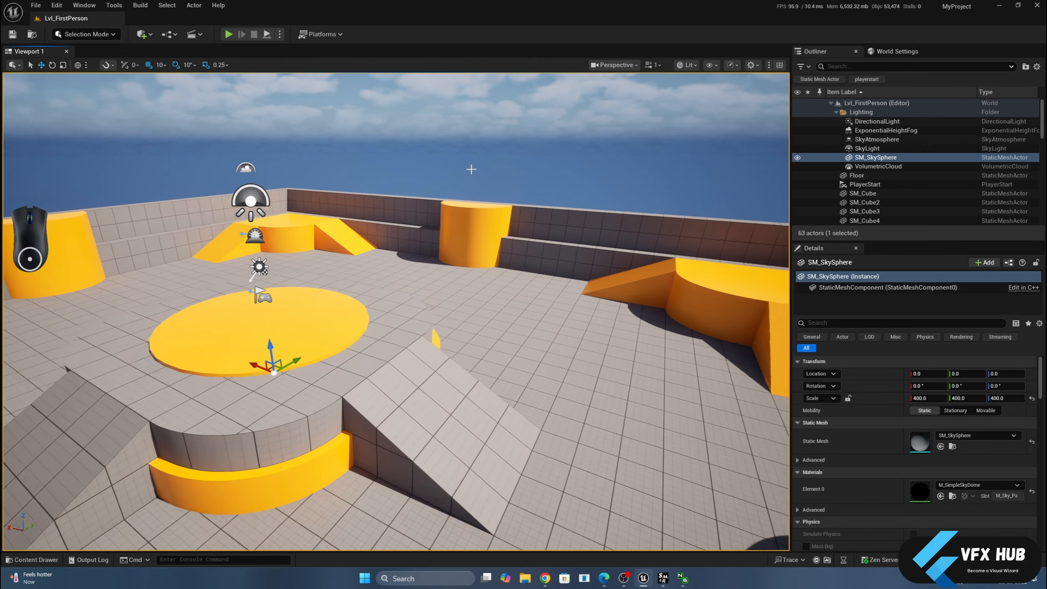
left_click(655, 66)
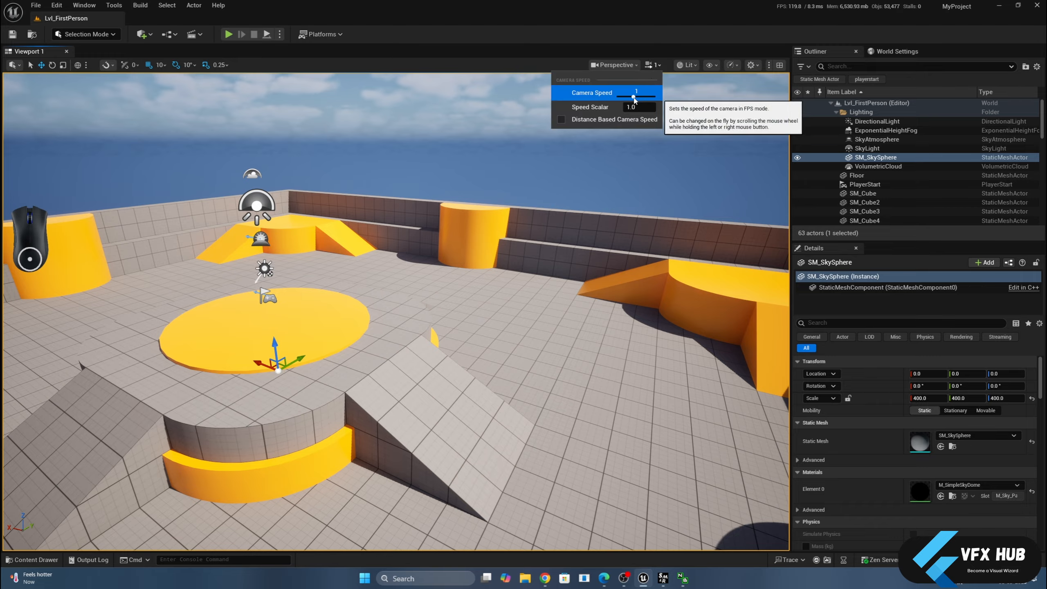
left_click_drag(634, 99, 628, 102)
left_click(559, 129)
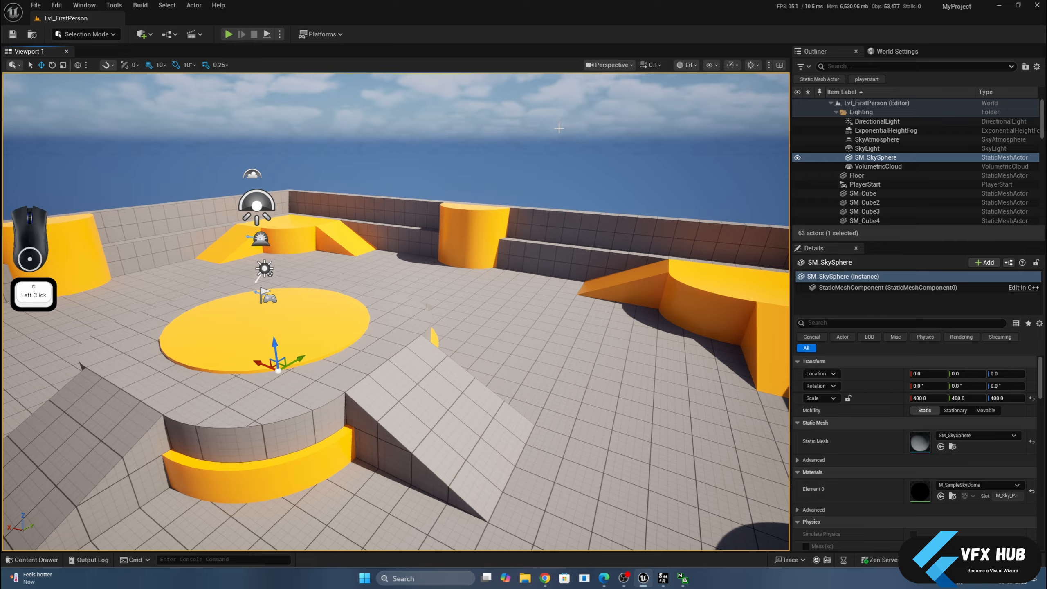
- Test the reduced camera speed by moving forward and backward, and by flying forward, backward, left and right
key("Up")
key("Up")
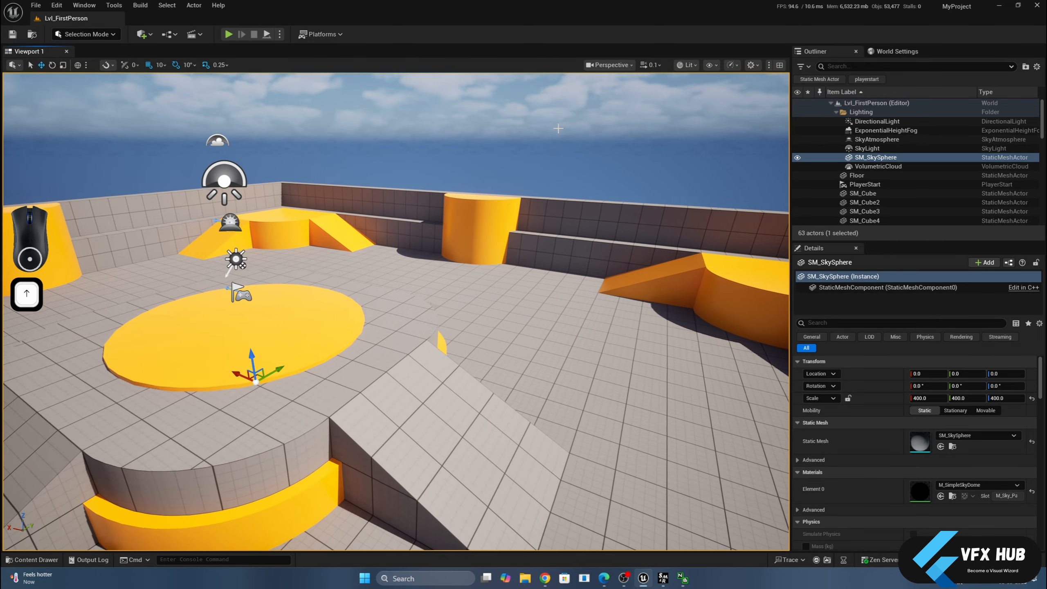
key("Down")
key("Down")
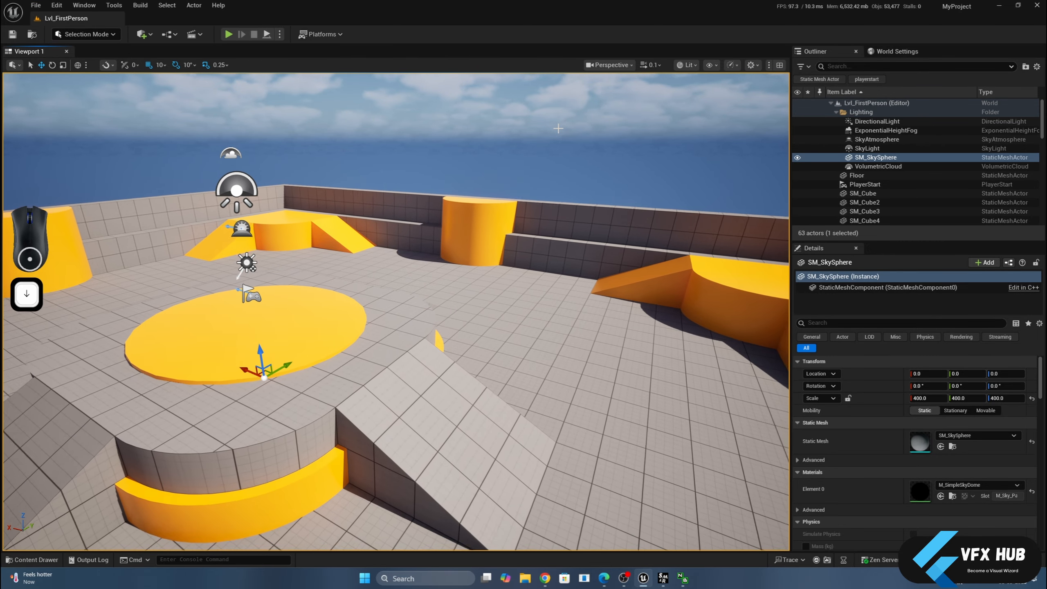
left_click(559, 128)
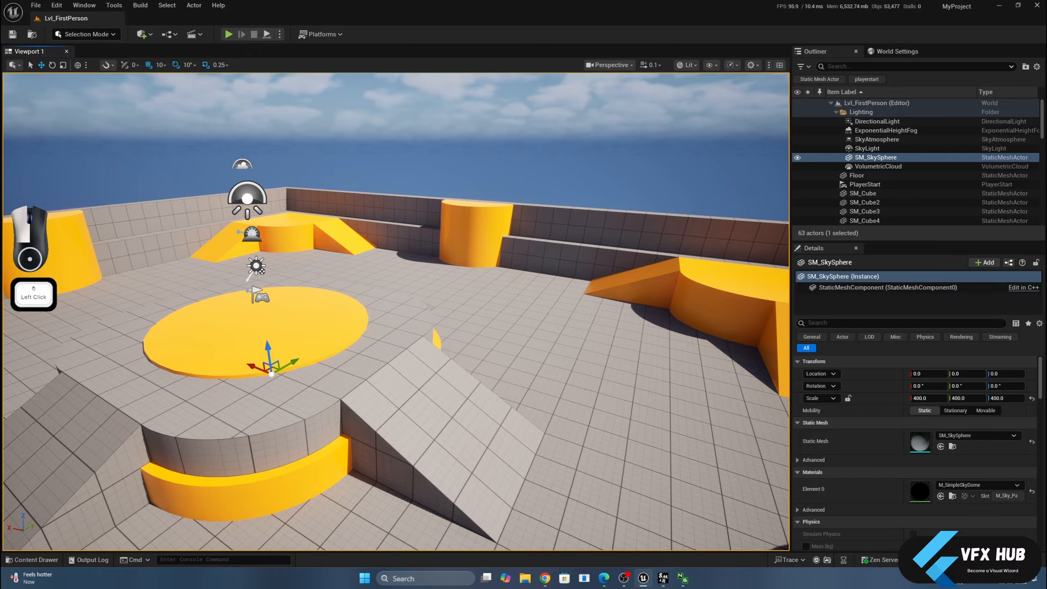
key("w")
key("s")
key("a")
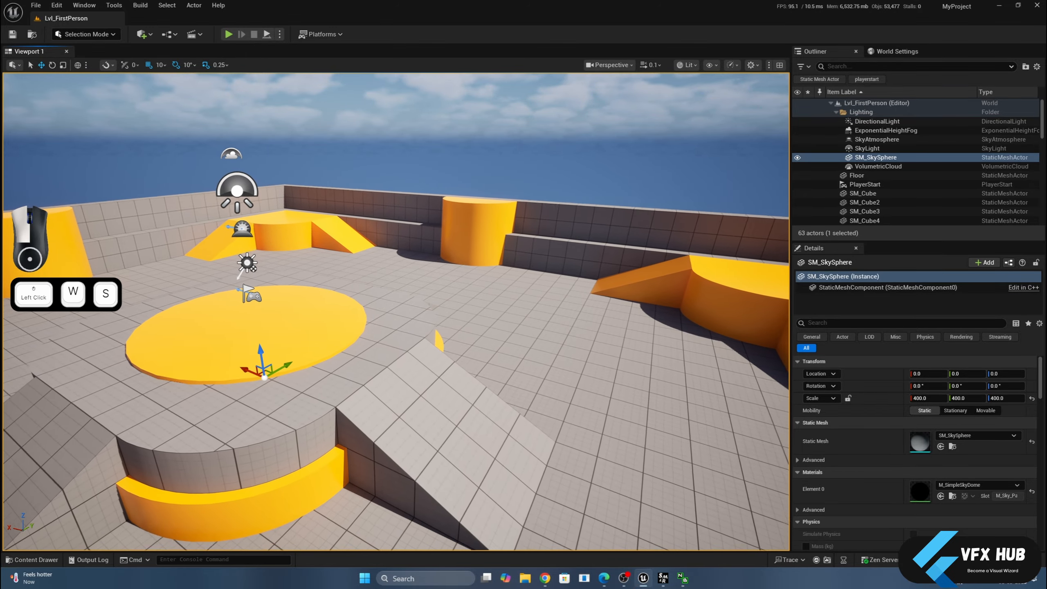
key("d")
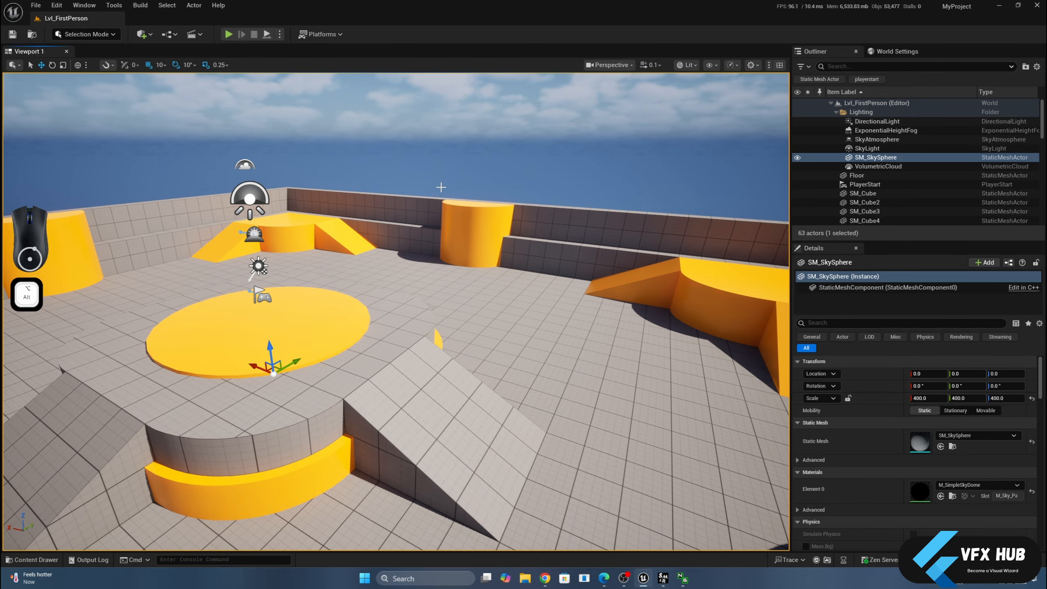
- Orbit the viewport around the central yellow platform and zoom in and out on it
mouse_move(434, 209)
left_mouse_down("alt")
mouse_move(462, 232)
mouse_move(462, 194)
mouse_move(429, 218)
mouse_move(429, 206)
left_mouse_up("alt")
scroll(440, 188, "up", 5)
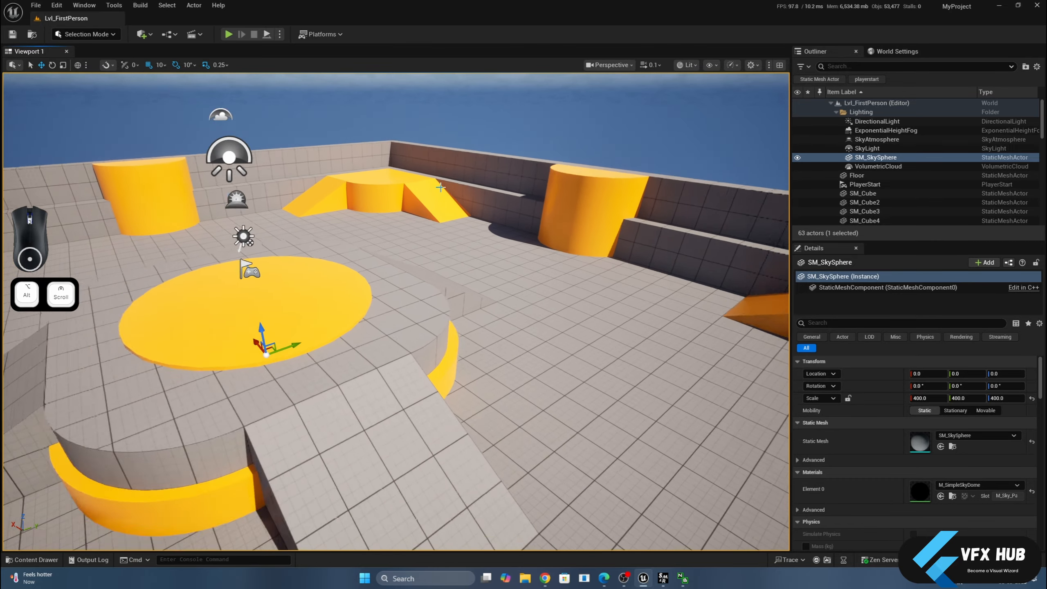
scroll(441, 187, "down", 3)
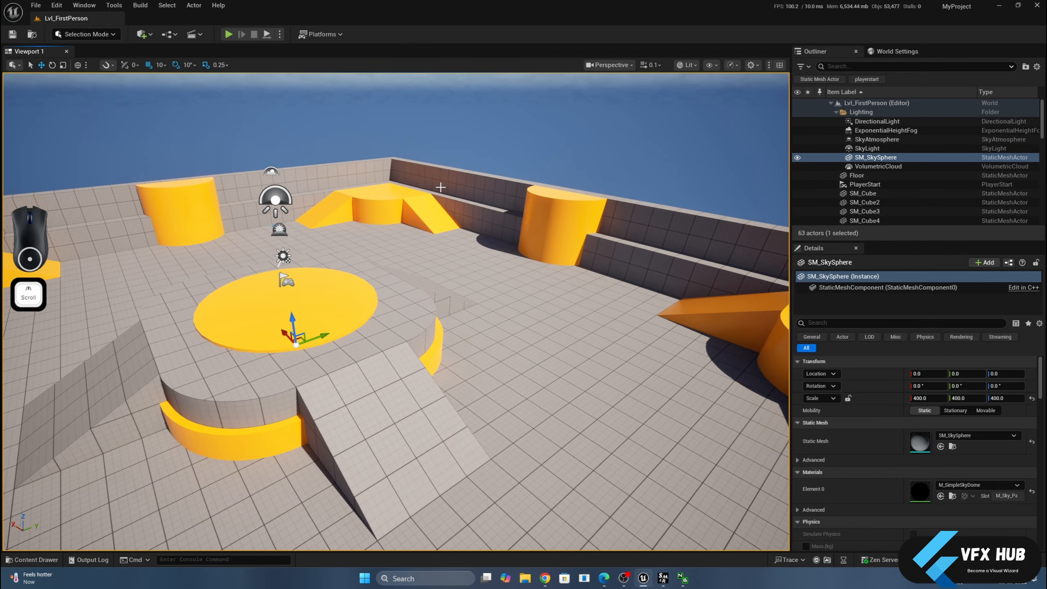
- Set the viewport camera speed to 1
left_click(651, 64)
left_click_drag(623, 96, 635, 97)
left_click(638, 36)
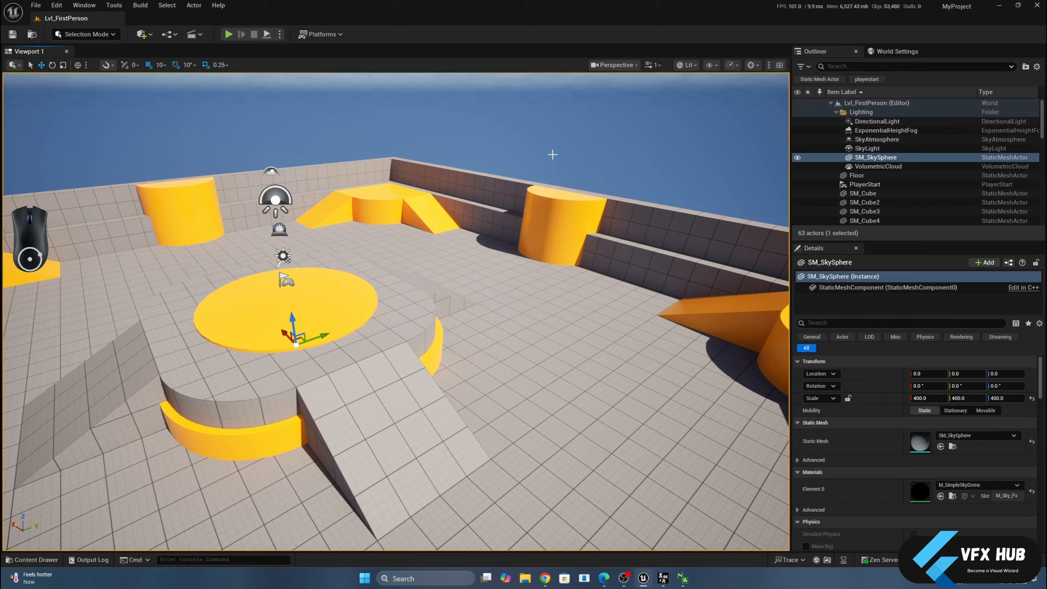
- Show the four-pane viewport layout and restore the single maximized Perspective viewport
left_click(779, 66)
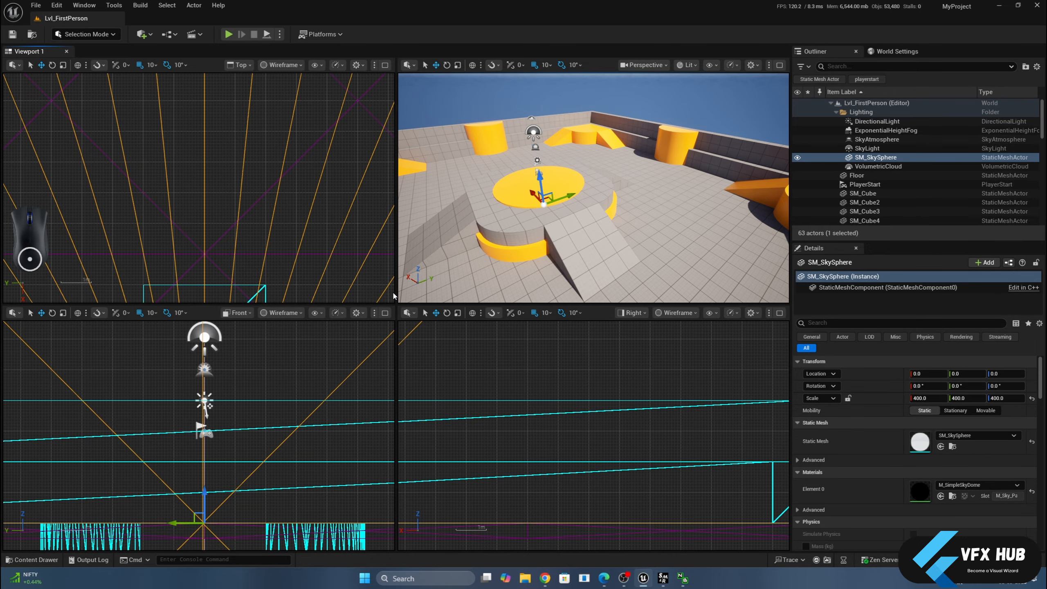
left_click(780, 64)
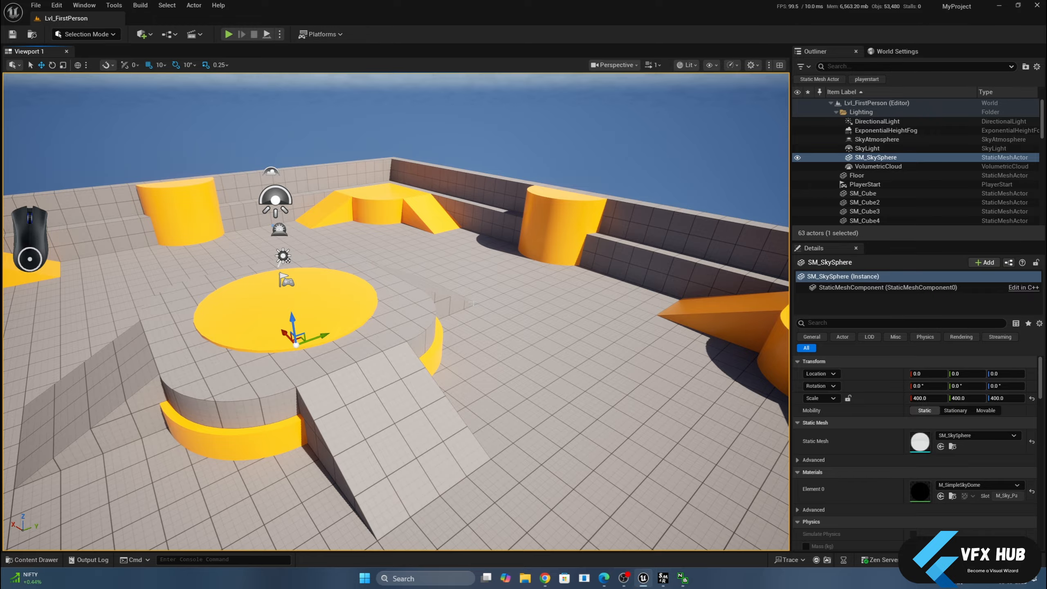
- Cycle the viewport through the Top, Left and Perspective views, clearing the sky sphere selection along the way
left_click(607, 66)
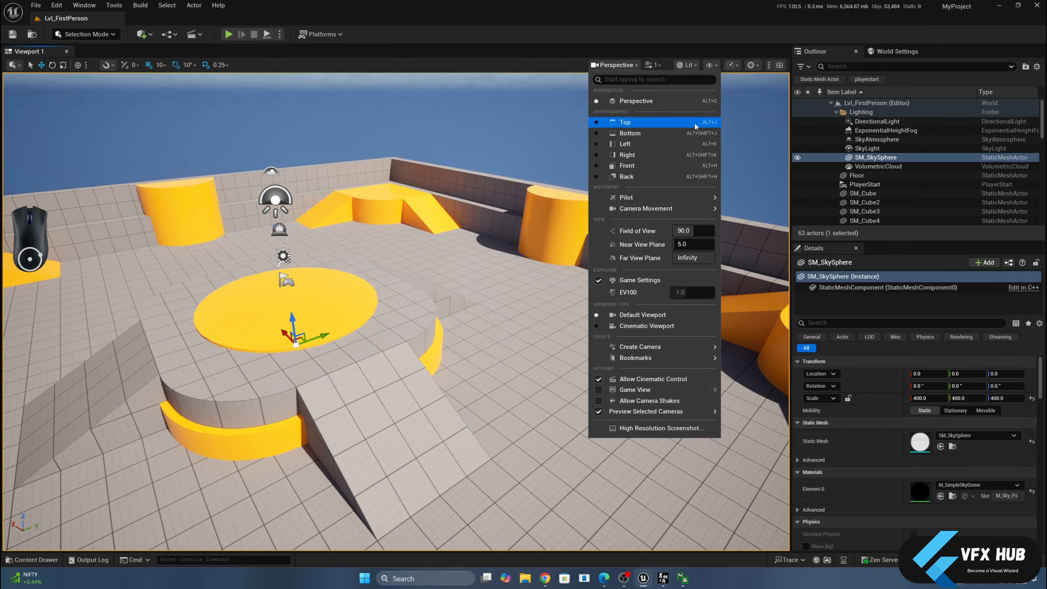
left_click(657, 124)
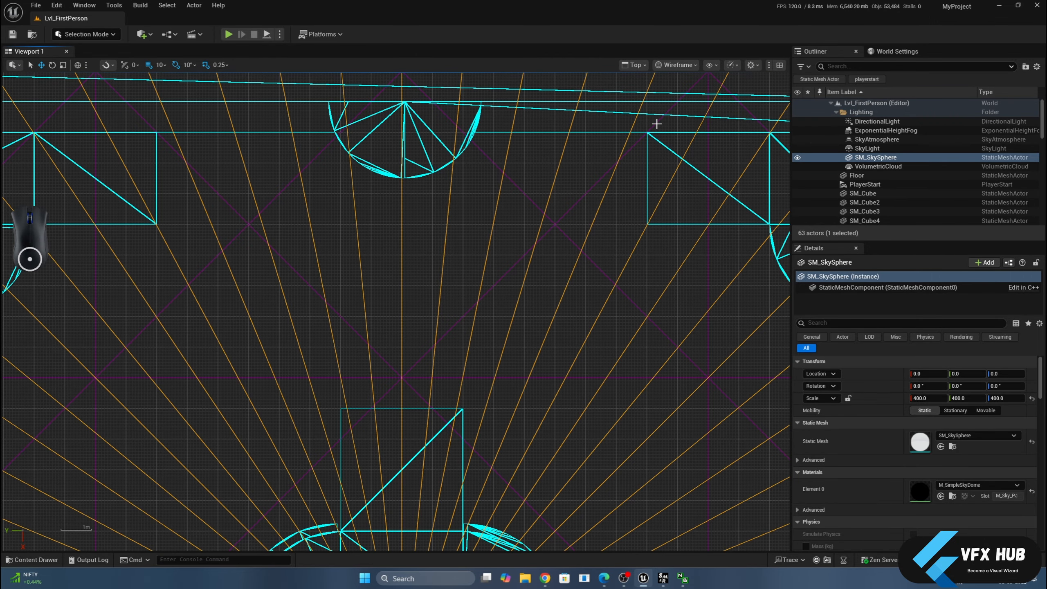
left_click(635, 64)
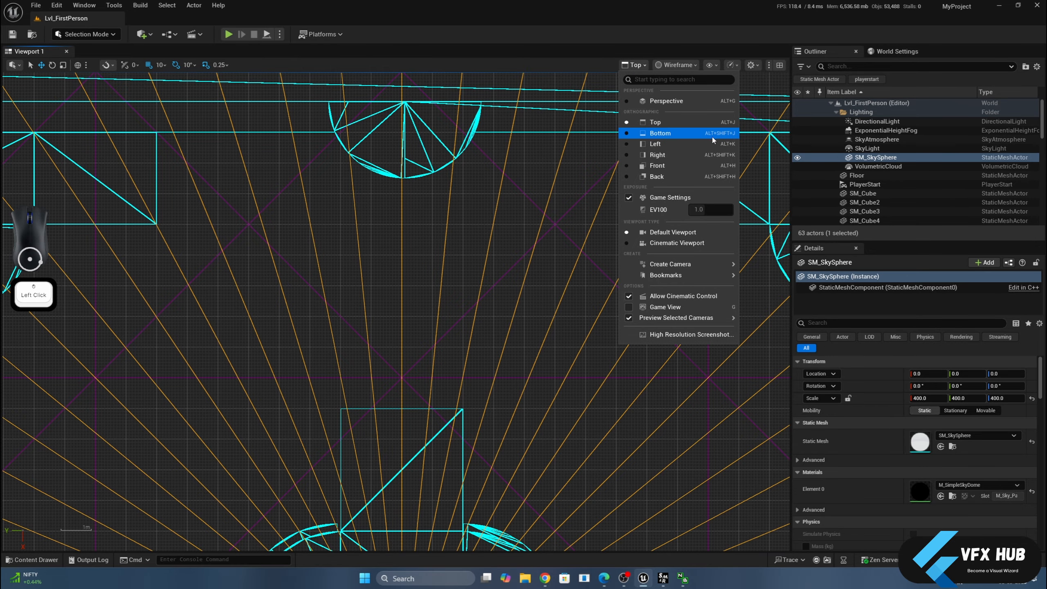
left_click(542, 157)
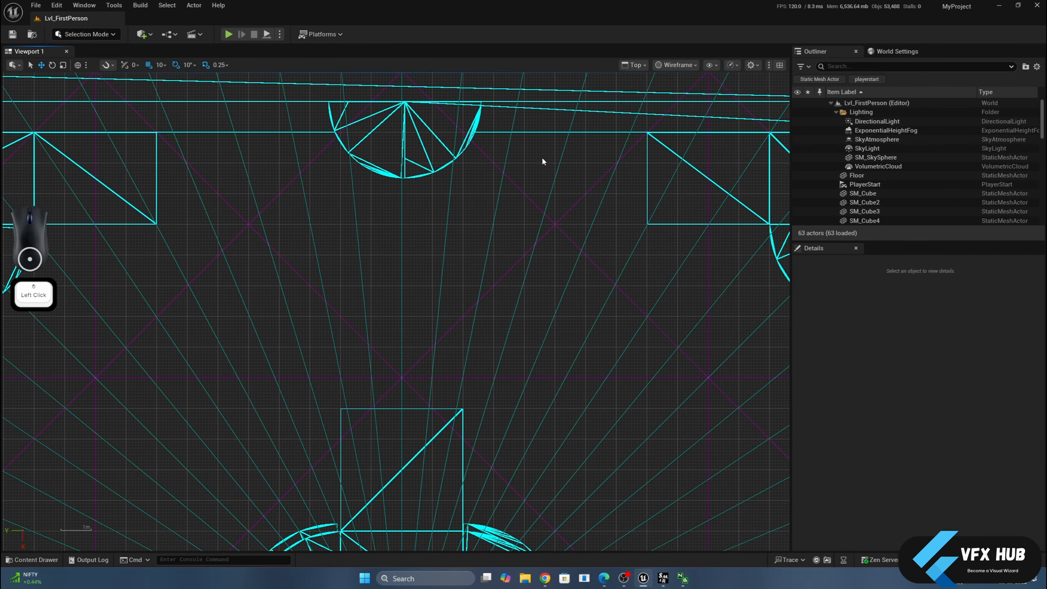
key("alt+k")
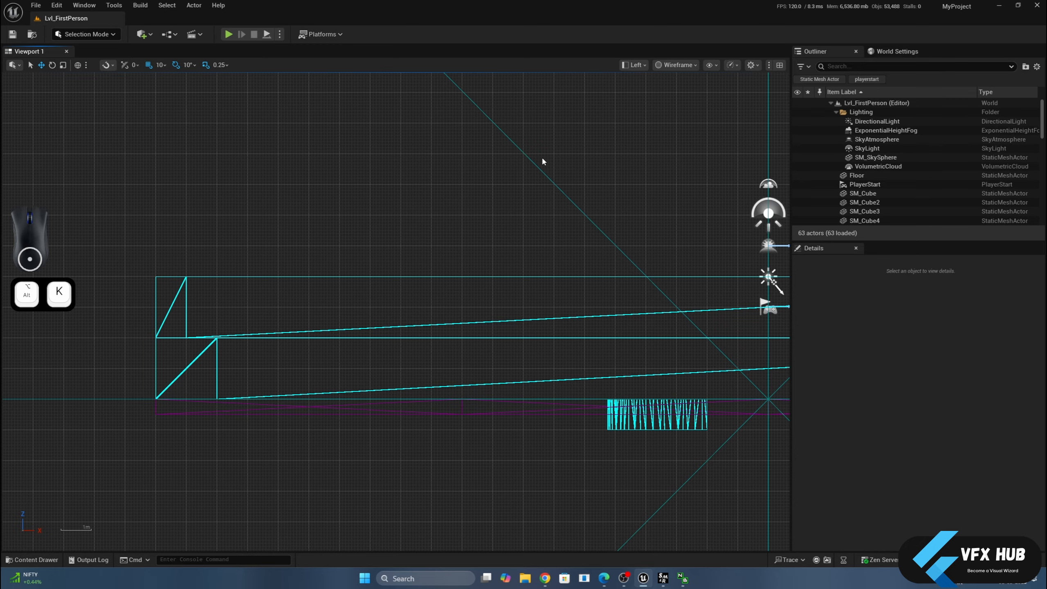
key("alt+g")
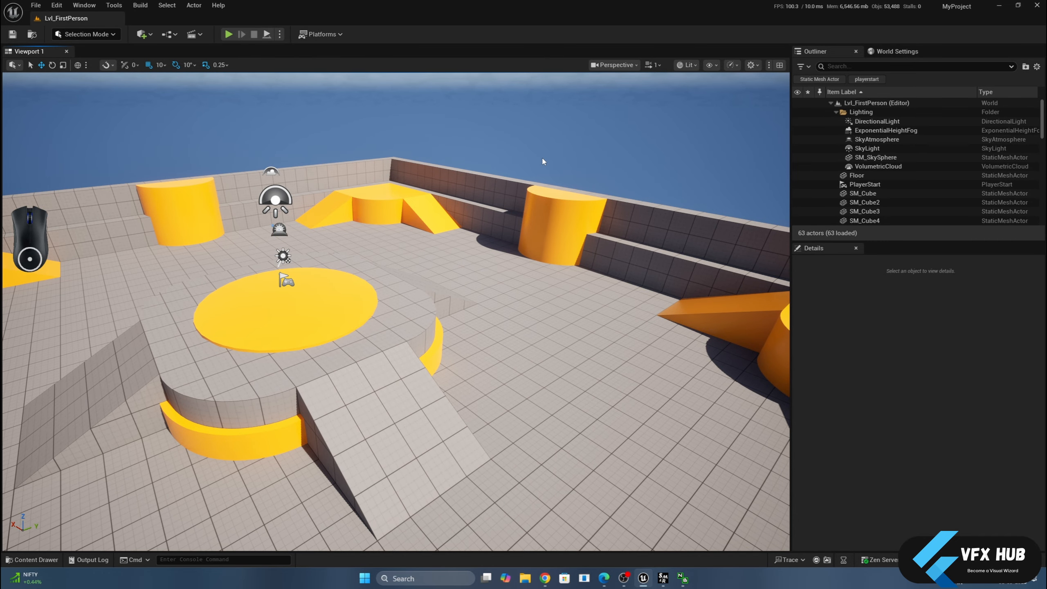
- Switch the viewport to the orthographic Top view and zoom in and out over the level
left_click(614, 64)
left_click(557, 100)
left_click(617, 65)
left_click(623, 122)
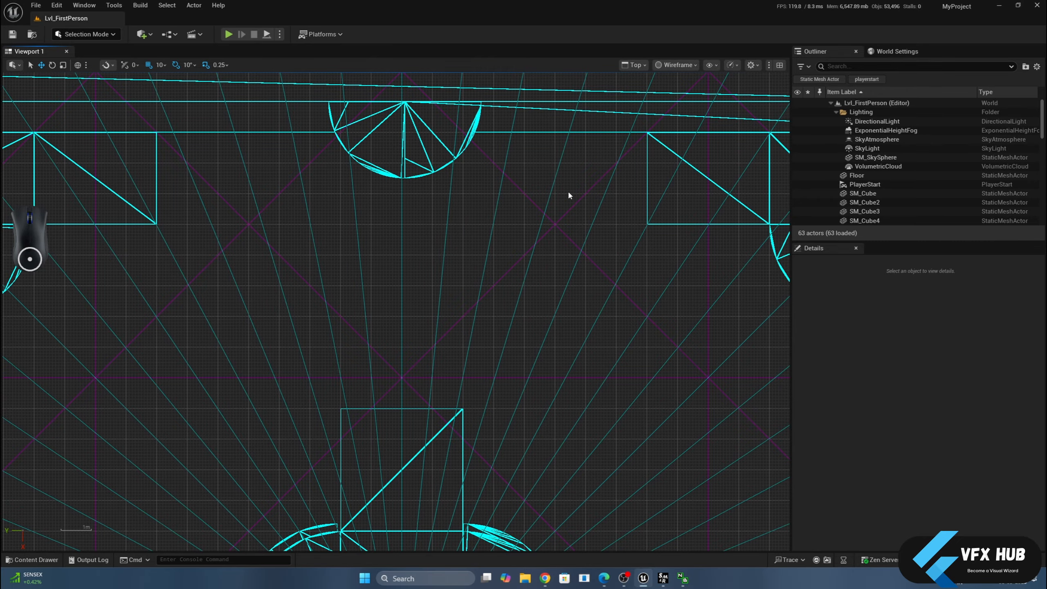
scroll(569, 195, "down", 2)
scroll(569, 195, "up", 4)
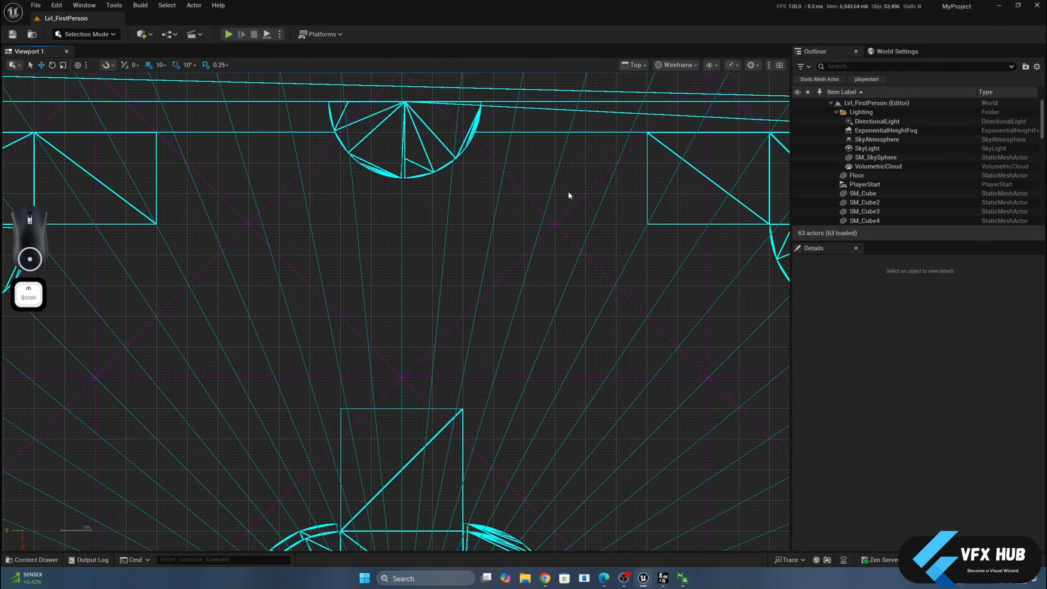
scroll(570, 195, "down", 3)
scroll(569, 195, "up", 4)
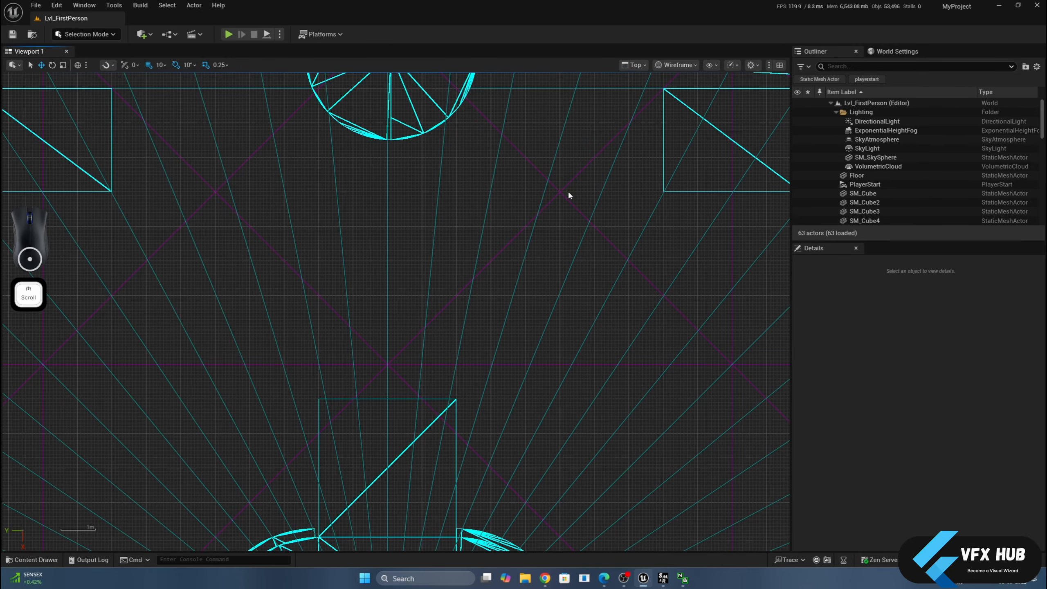
scroll(569, 195, "down", 5)
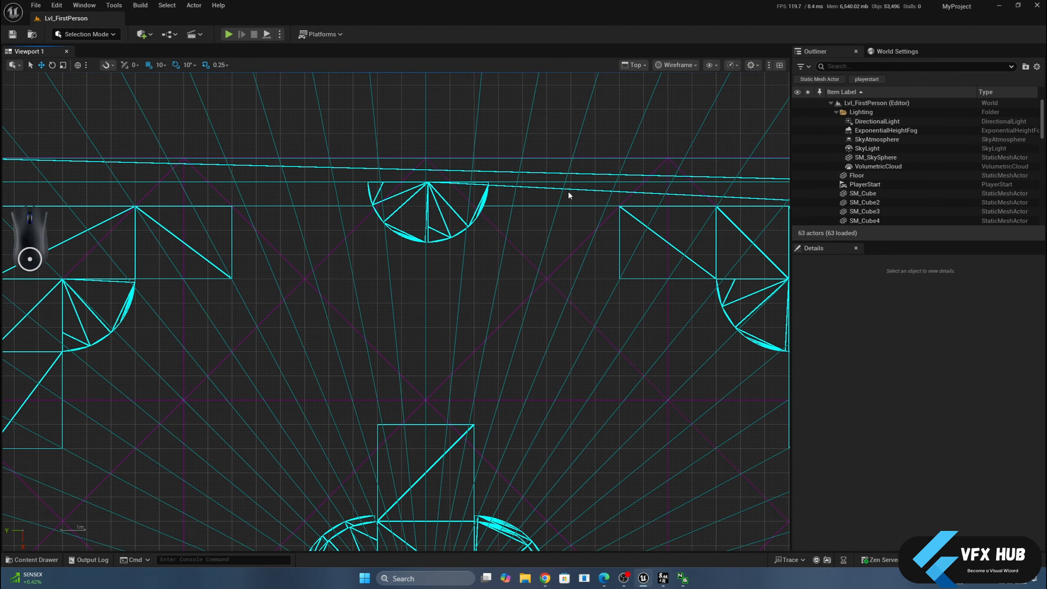
- Pan the Top view until the round central platform sits in the middle of the viewport
middle_click_drag(568, 191, 563, 128)
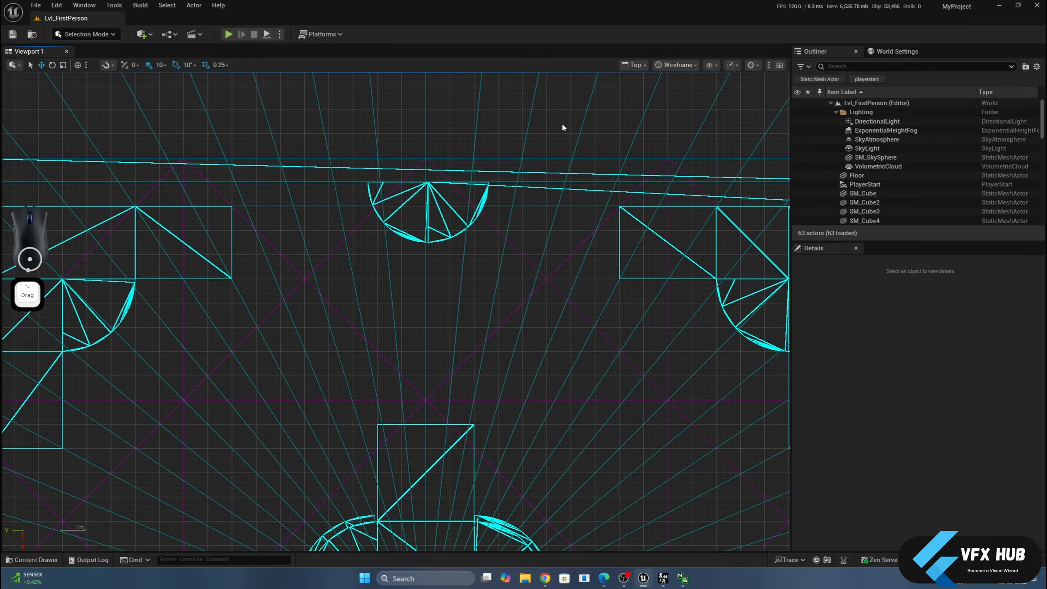
right_click_drag(530, 251, 519, 88)
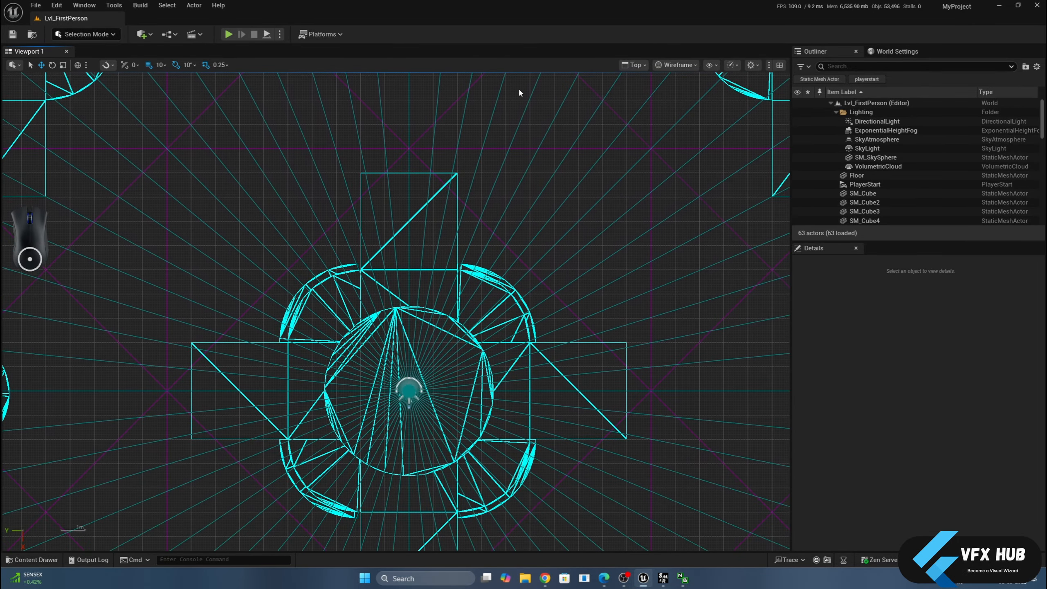
right_click_drag(506, 230, 500, 186)
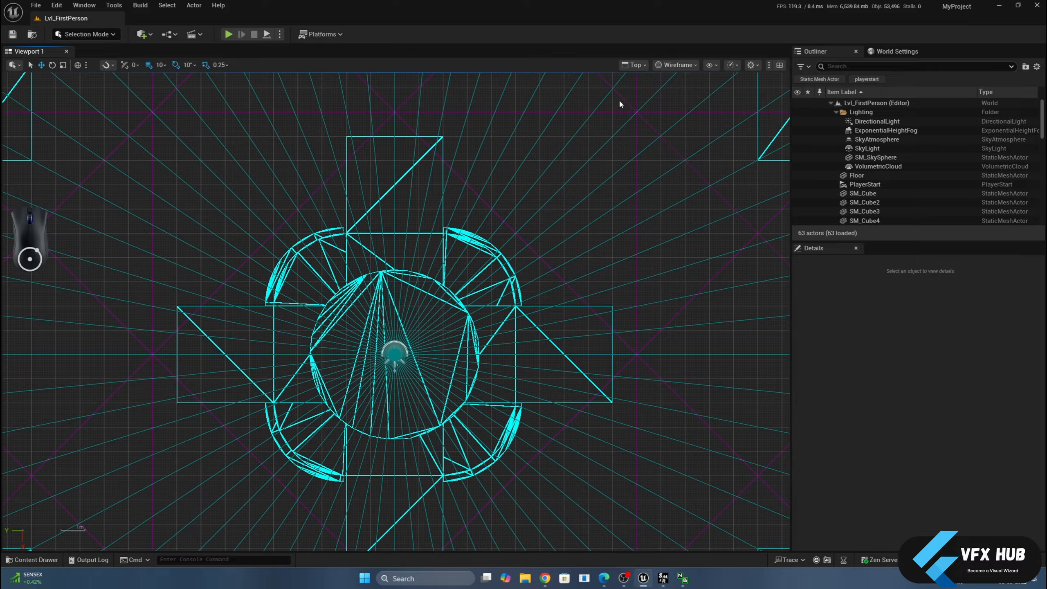
- Open the list of view modes and return the viewport to the Perspective view
left_click(673, 65)
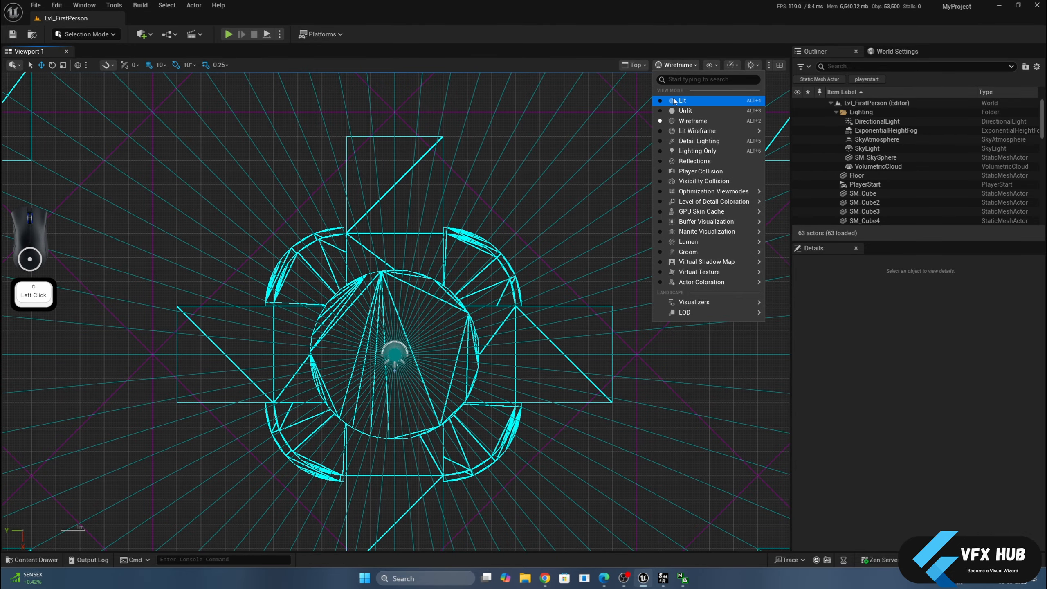
left_click(634, 64)
left_click(643, 101)
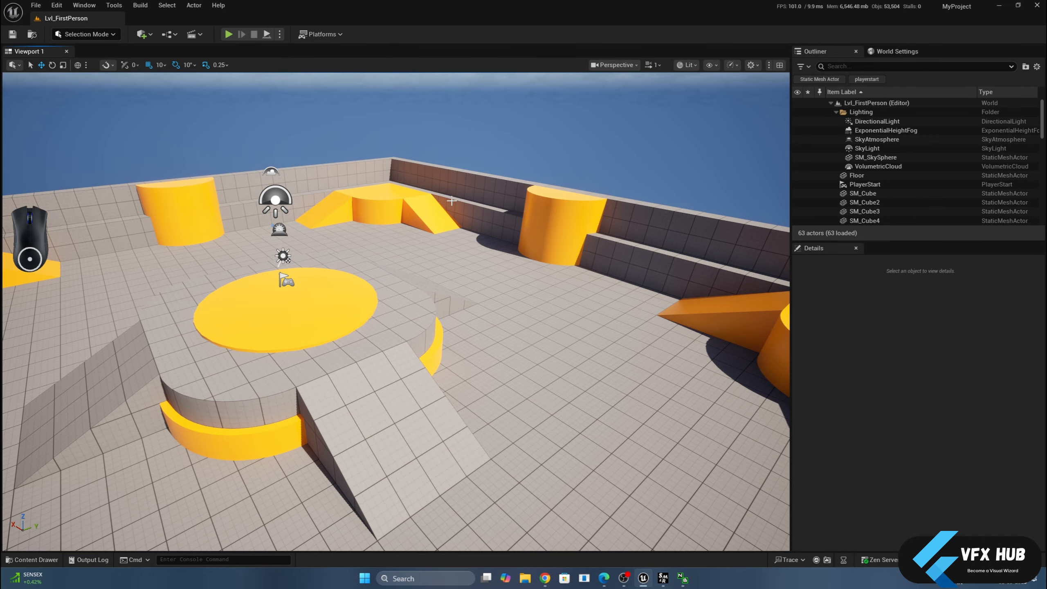
- Switch to the Top view, display it in Lit mode and set it back to Wireframe
left_click(615, 65)
left_click(621, 127)
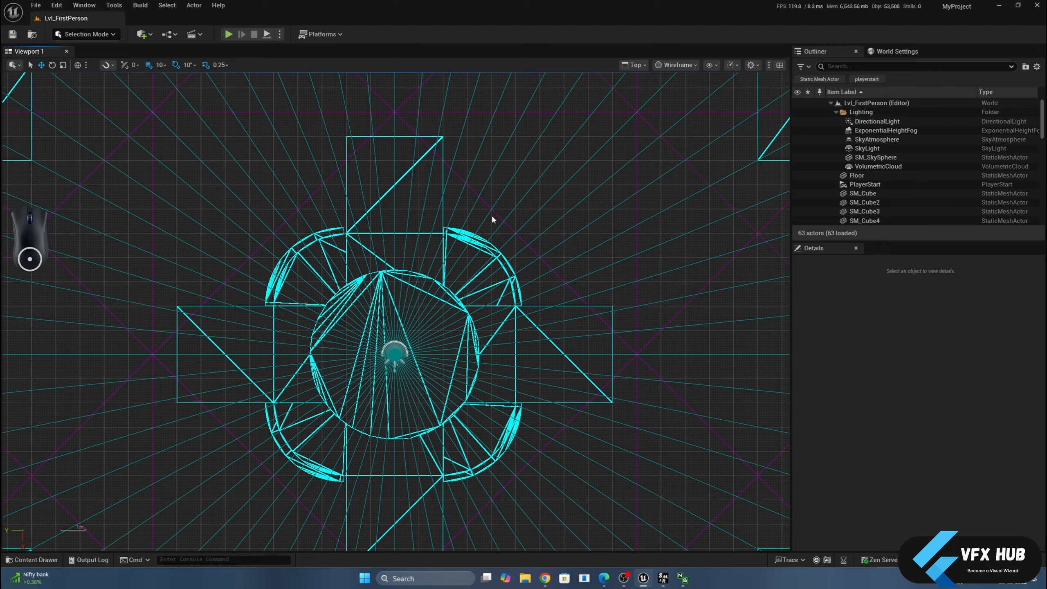
left_click(678, 68)
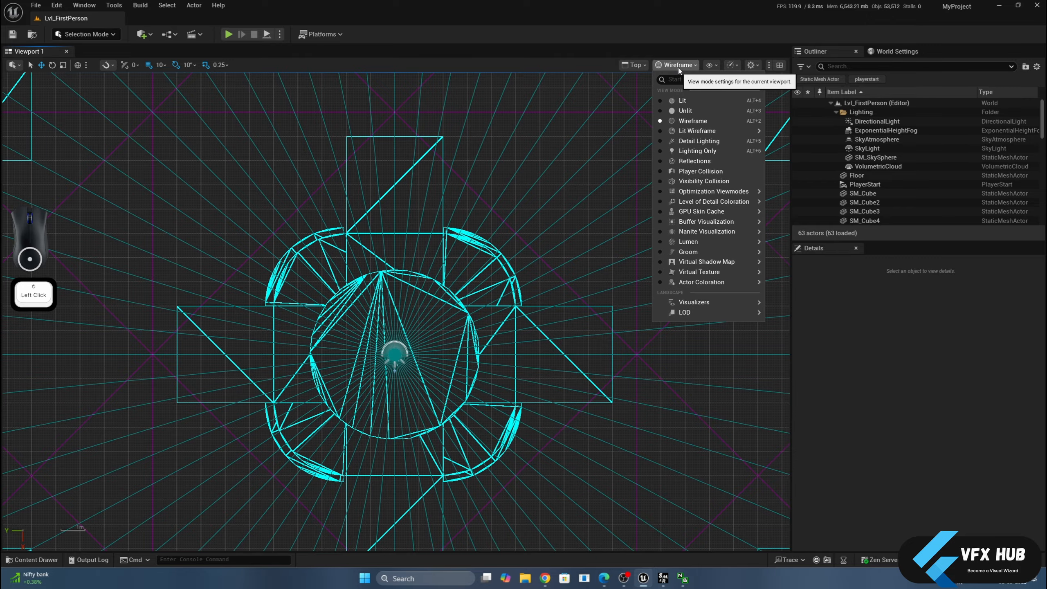
left_click(680, 101)
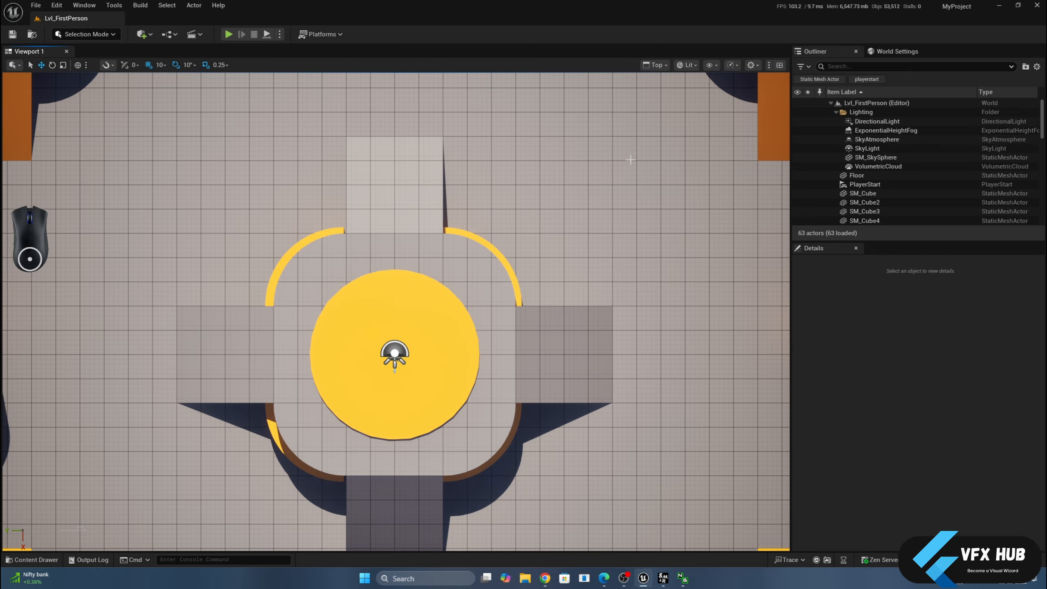
left_click(692, 67)
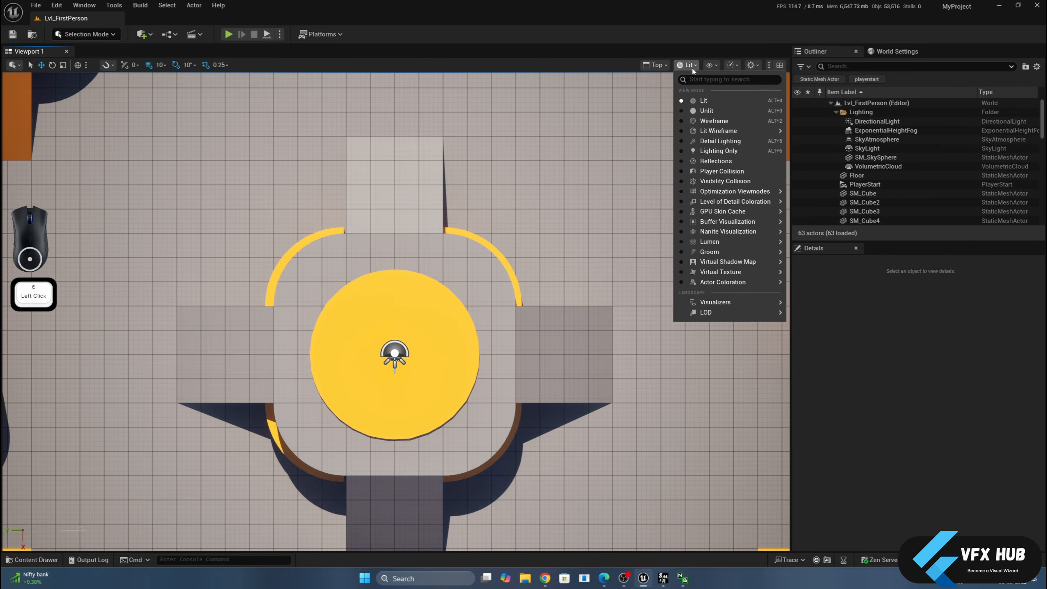
left_click(688, 119)
- Return to the Perspective view and set its view mode to Wireframe
left_click(634, 66)
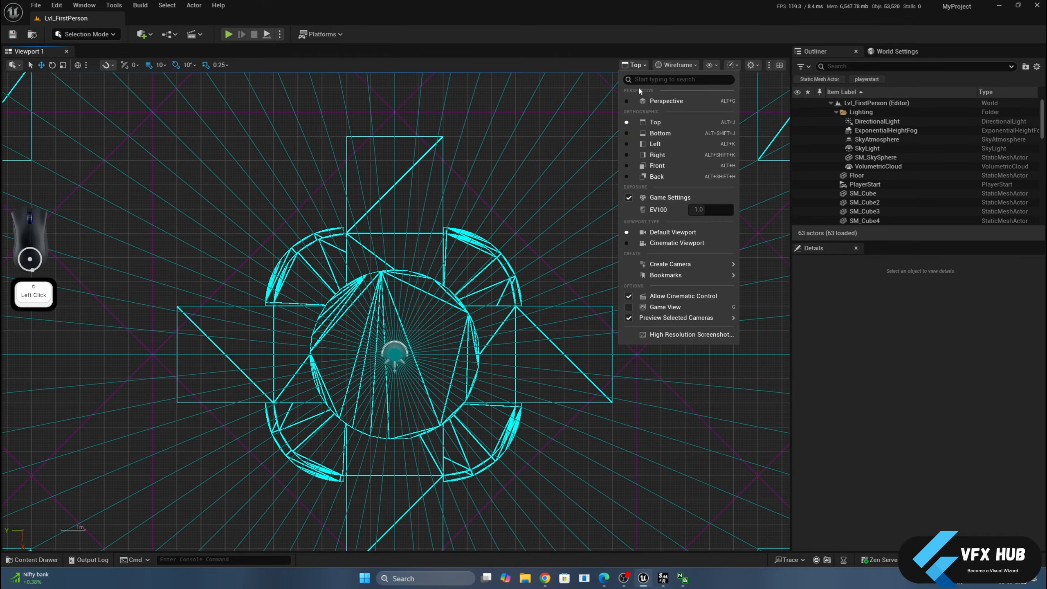
left_click(647, 101)
left_click(682, 68)
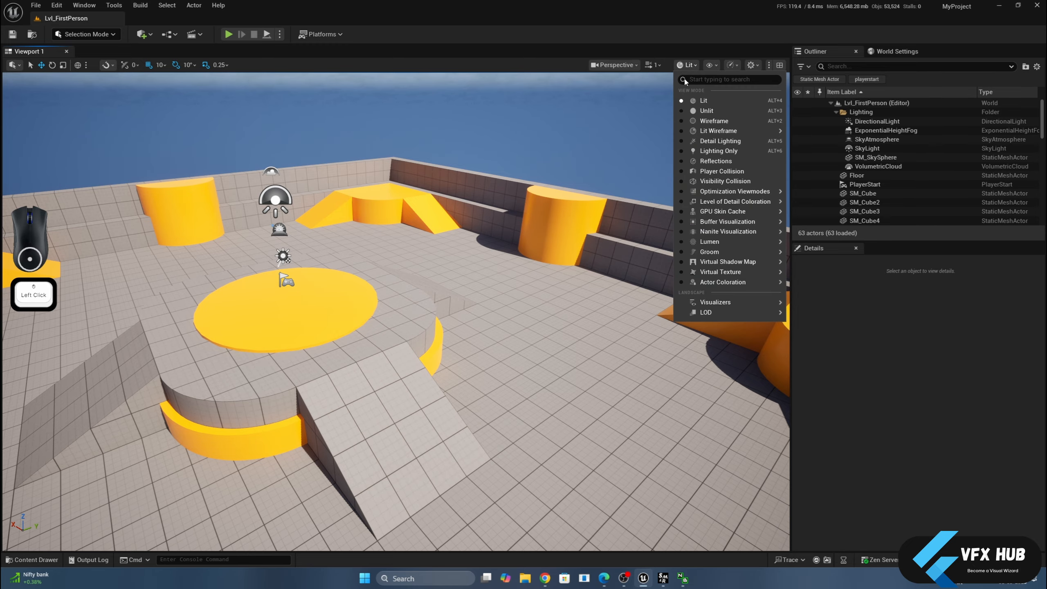
left_click(696, 121)
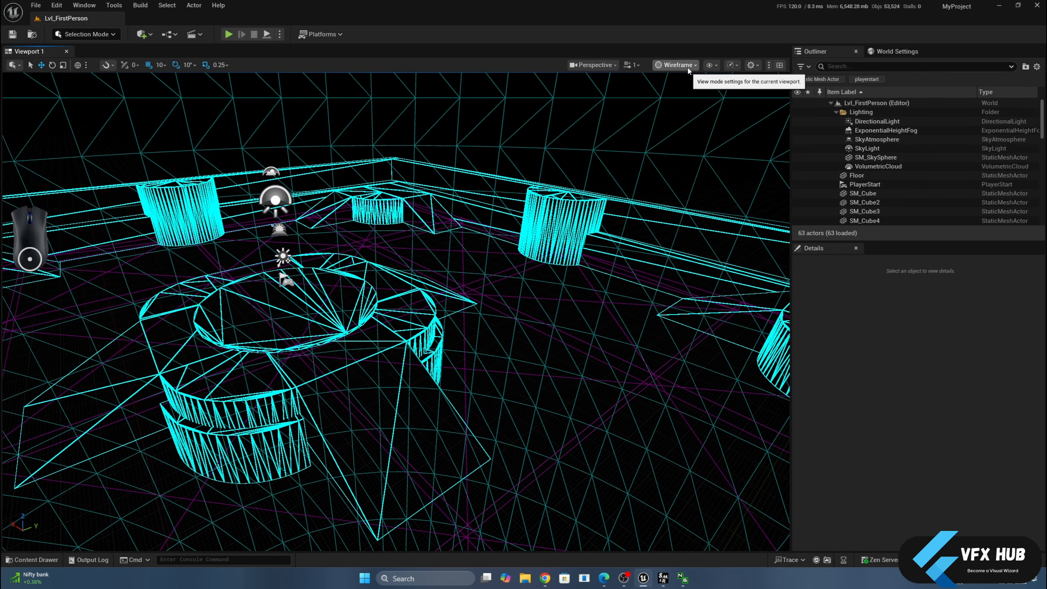
- Set the Perspective view's mode to Lit and check the list of available view modes
left_click(687, 67)
left_click(688, 101)
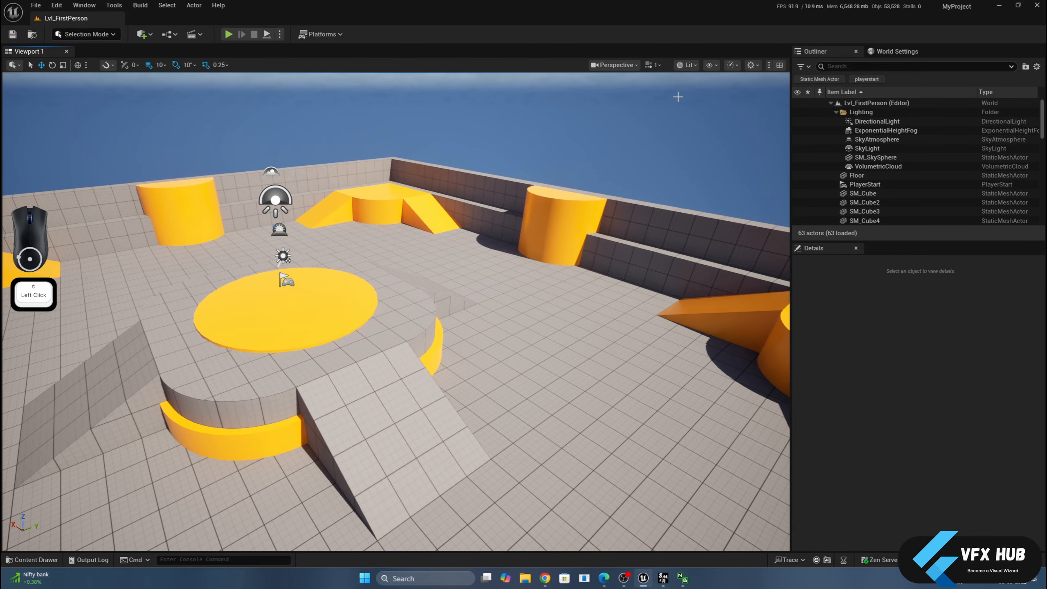
left_click(686, 65)
mouse_move(691, 131)
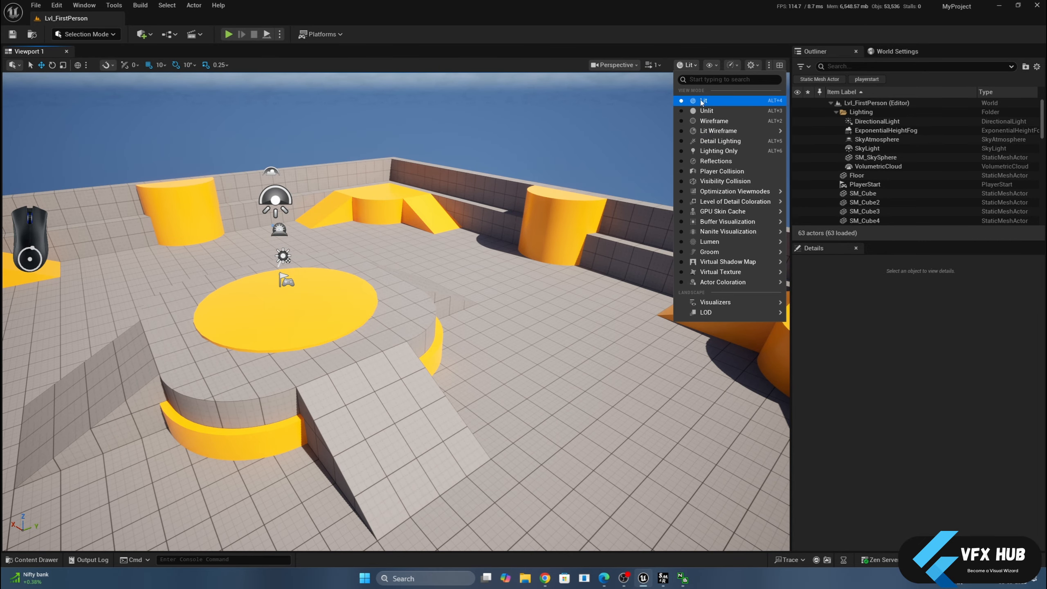
left_click(635, 119)
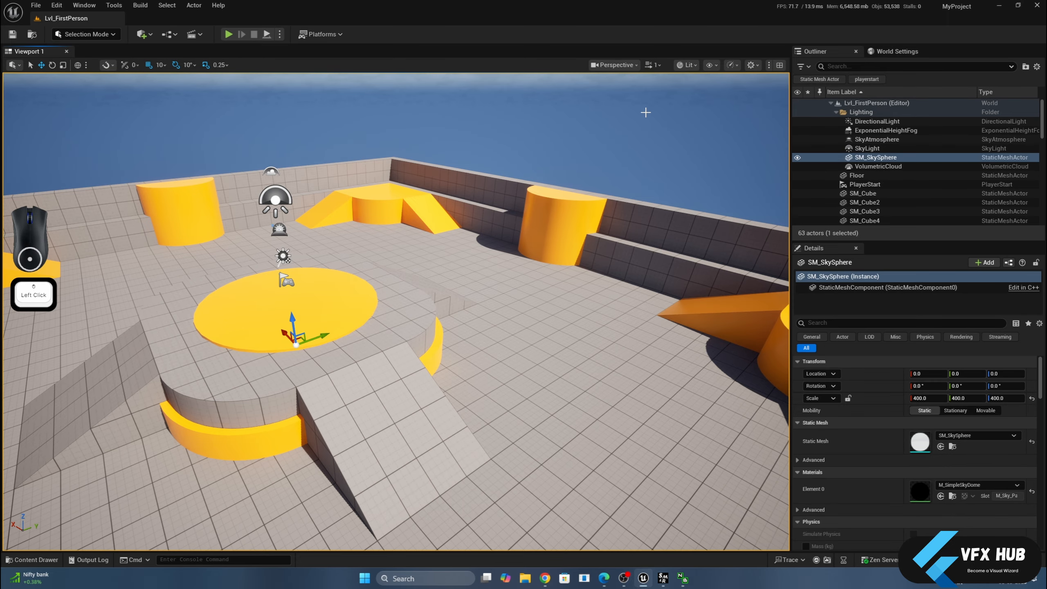
- Display the level in Unlit mode, followed by Wireframe mode
left_click(693, 66)
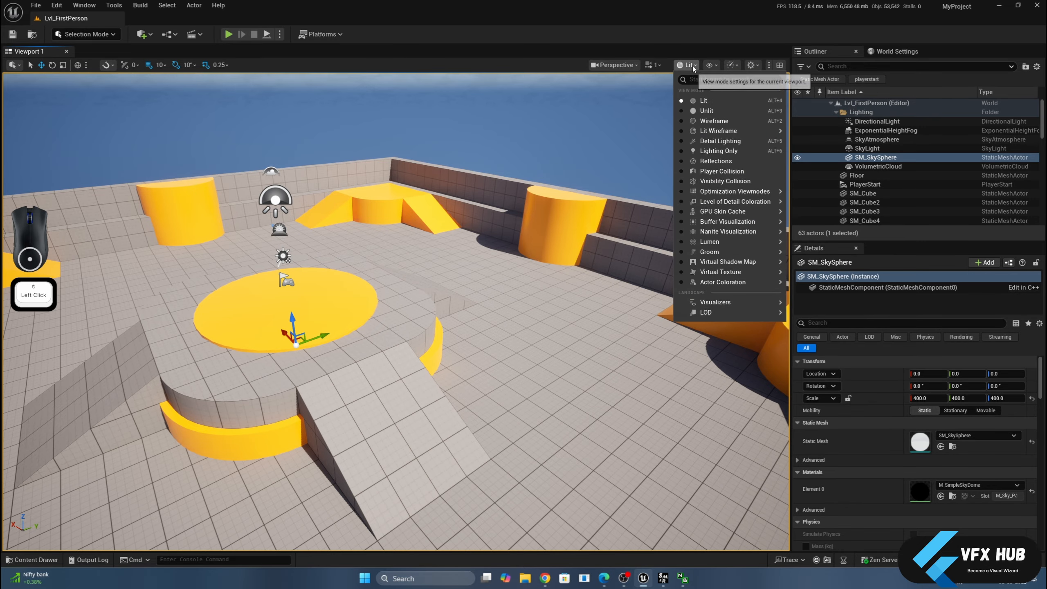
left_click(698, 111)
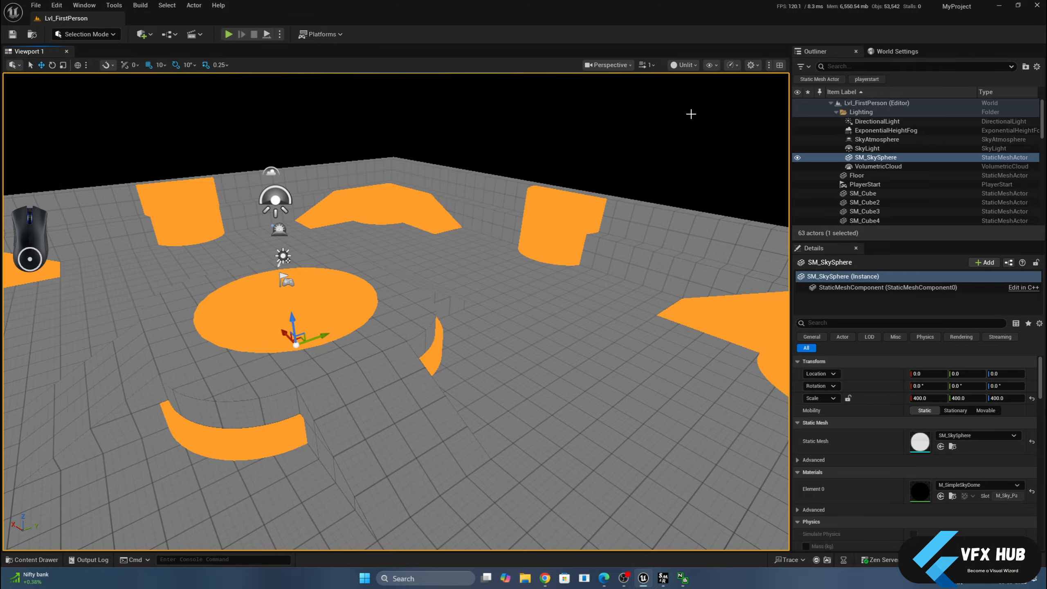
left_click(684, 65)
left_click(700, 121)
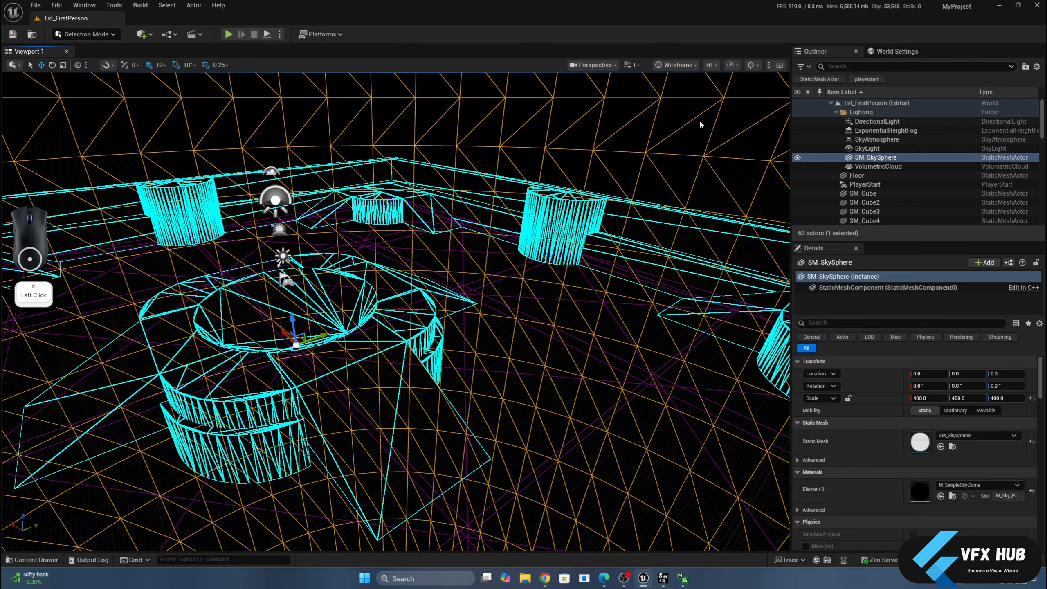
- Switch the viewport to Lit Wireframe mode and from there to Detail Lighting mode
left_click(681, 67)
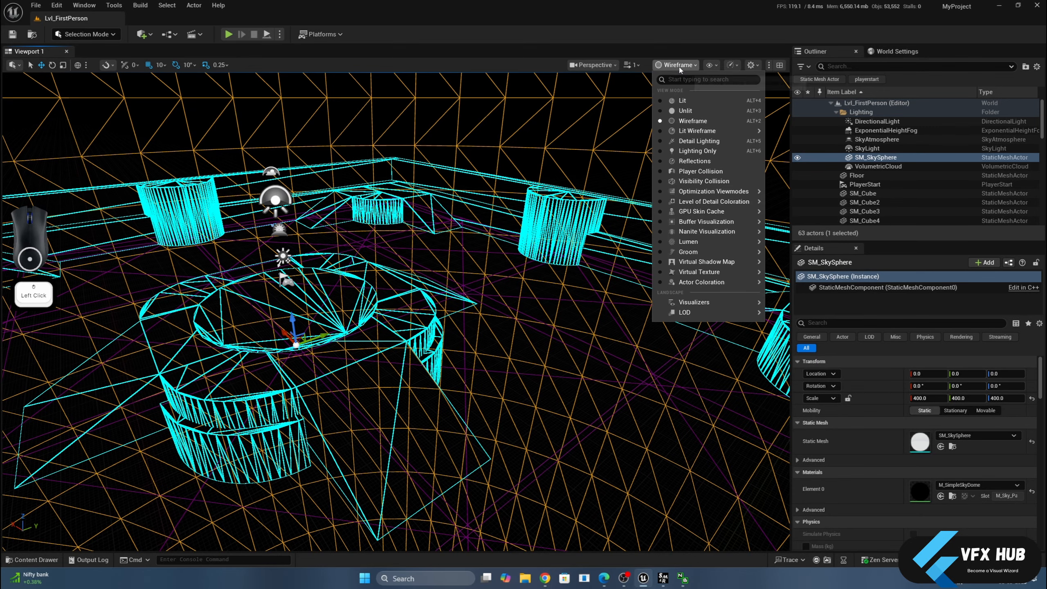
left_click(678, 132)
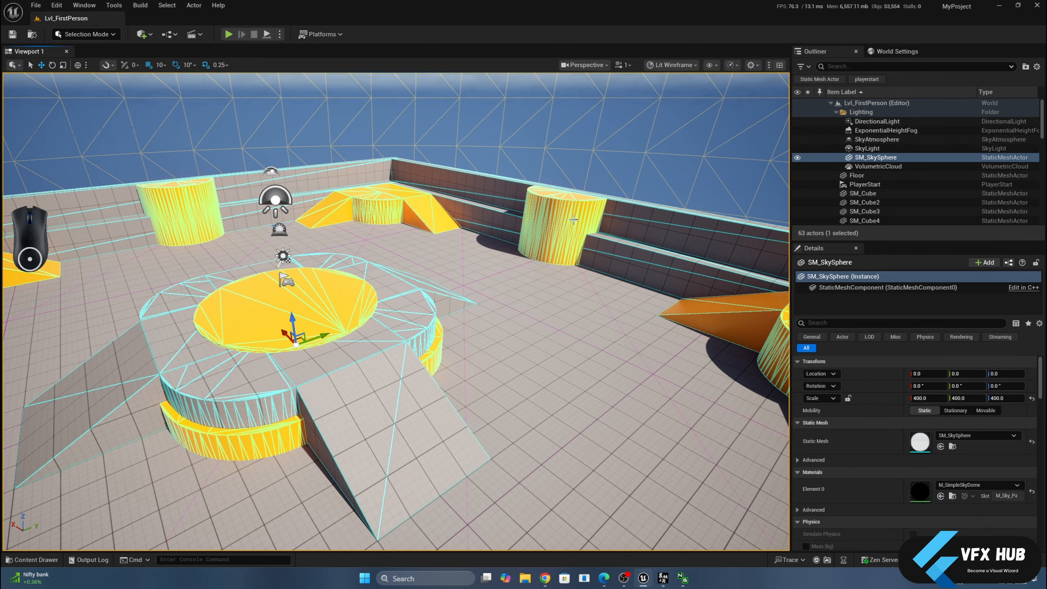
left_click(671, 65)
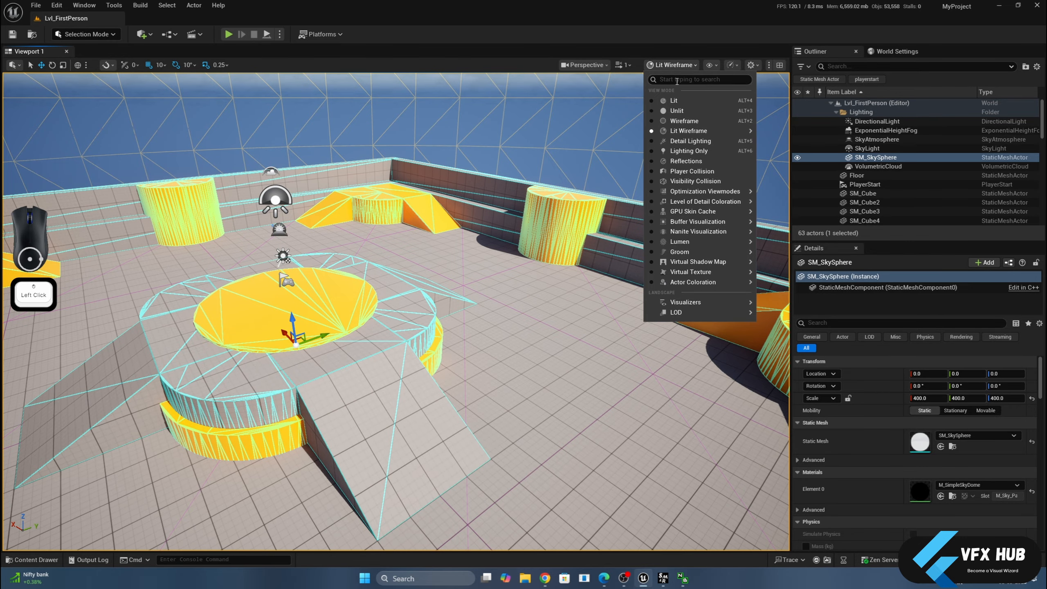
left_click(674, 140)
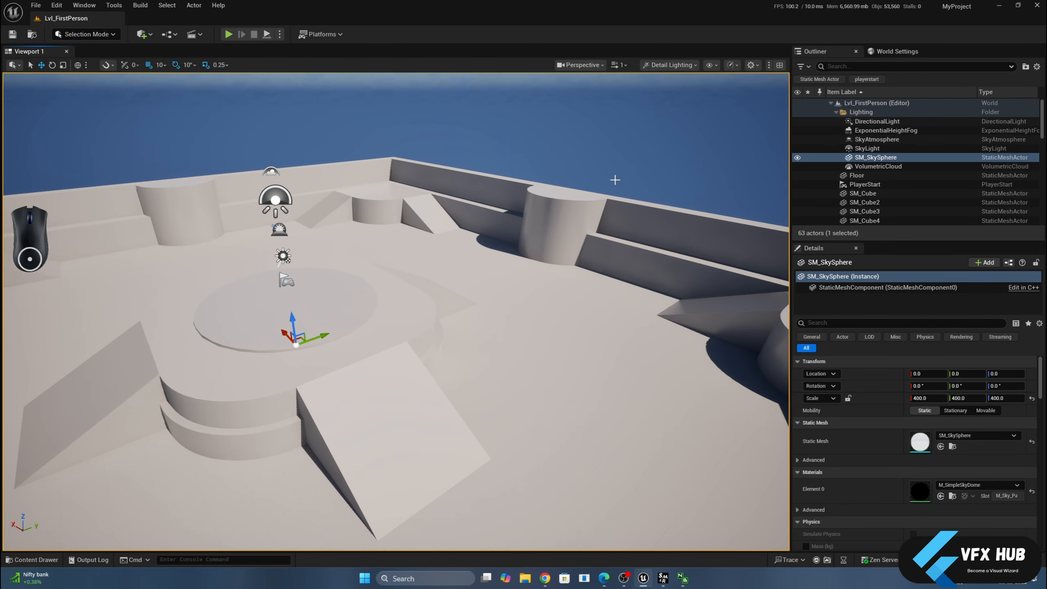
- Show the level in Lighting Only and Reflections modes before returning the viewport to Lit
left_click(671, 65)
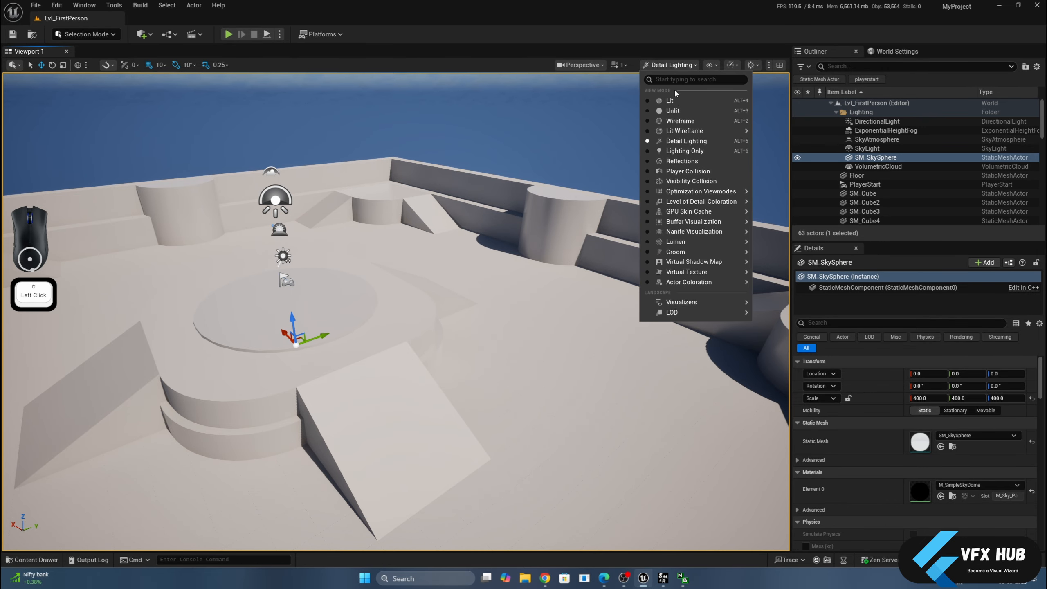
left_click(681, 150)
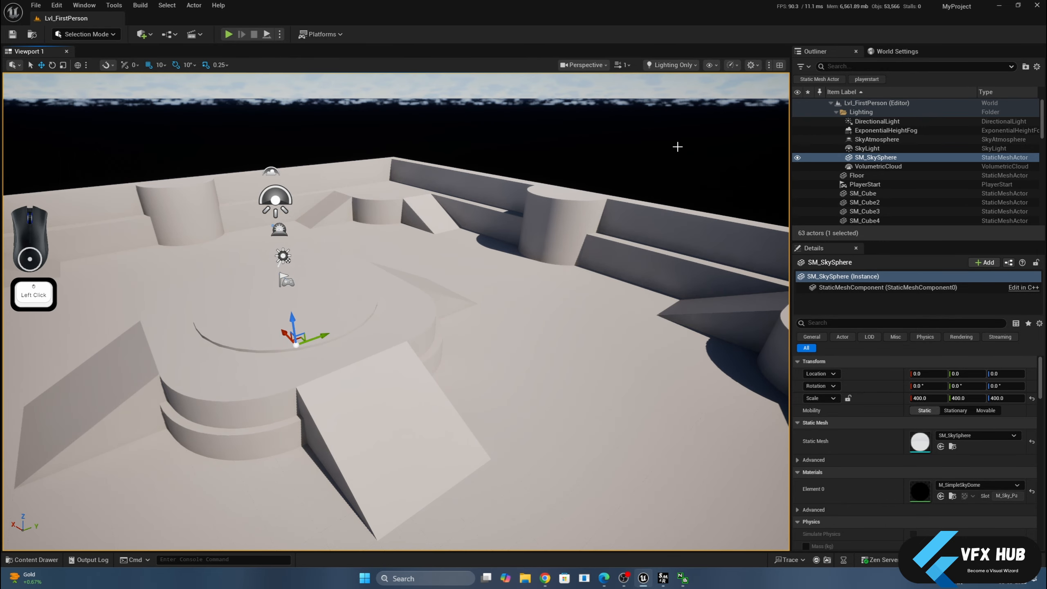
left_click(675, 66)
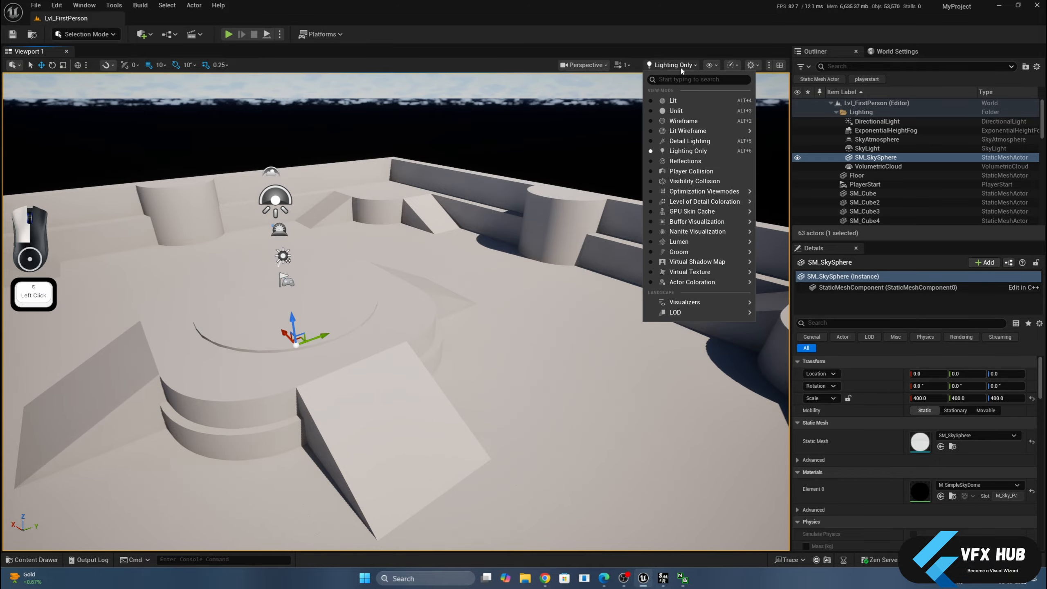
left_click(694, 161)
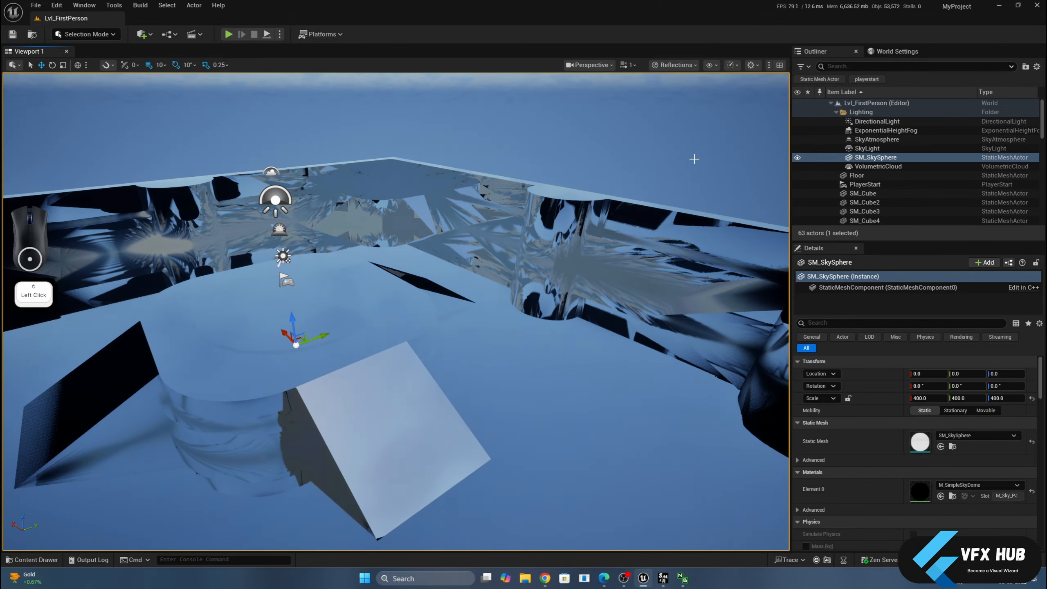
left_click(680, 67)
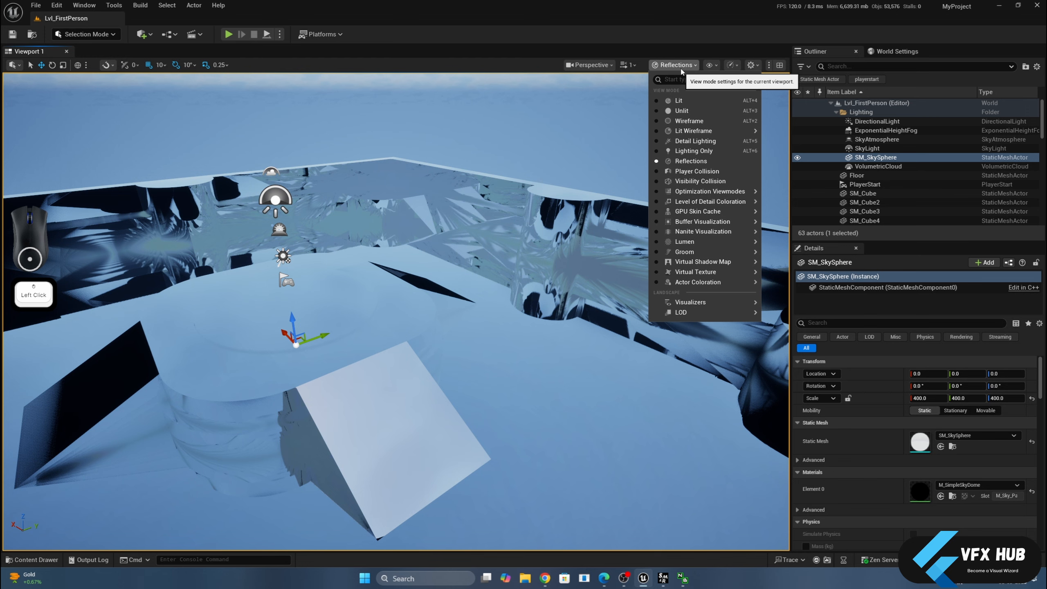
left_click(687, 101)
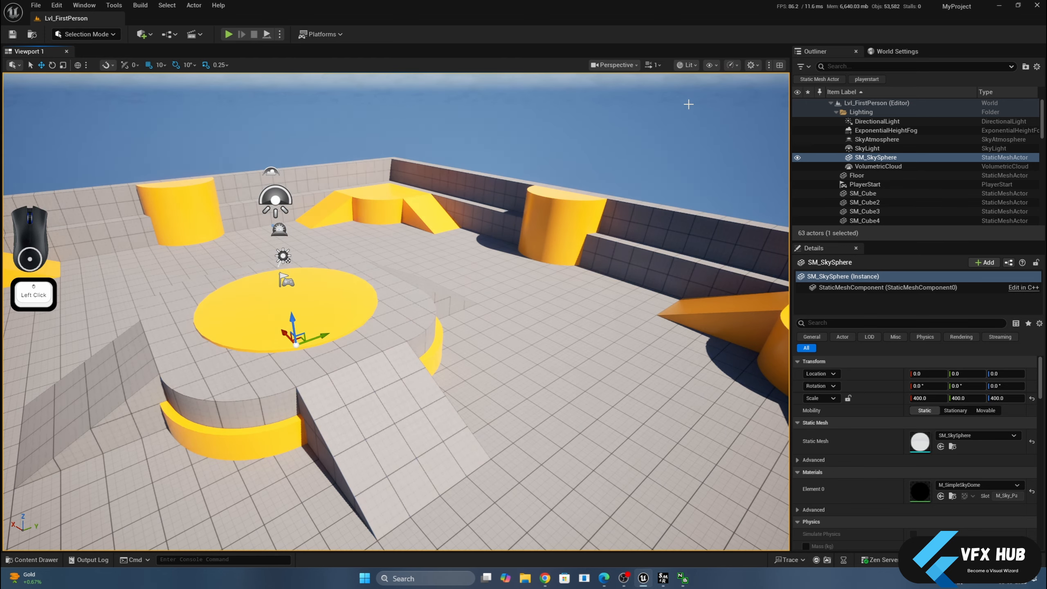
- Turn off the Game Settings exposure for the Perspective view and try adjusting its EV100 value
left_click(617, 67)
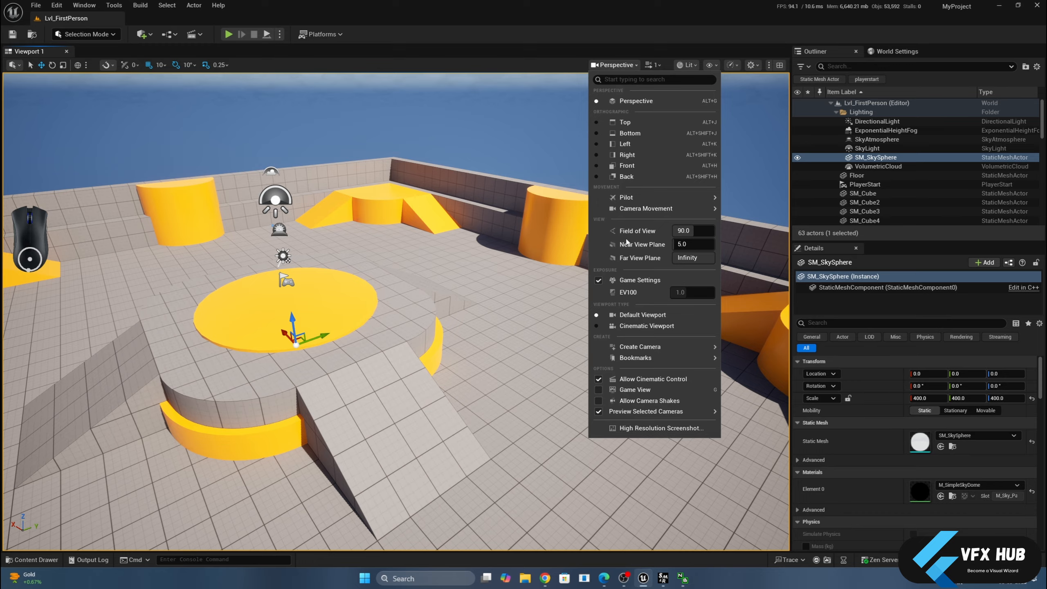
left_click(599, 281)
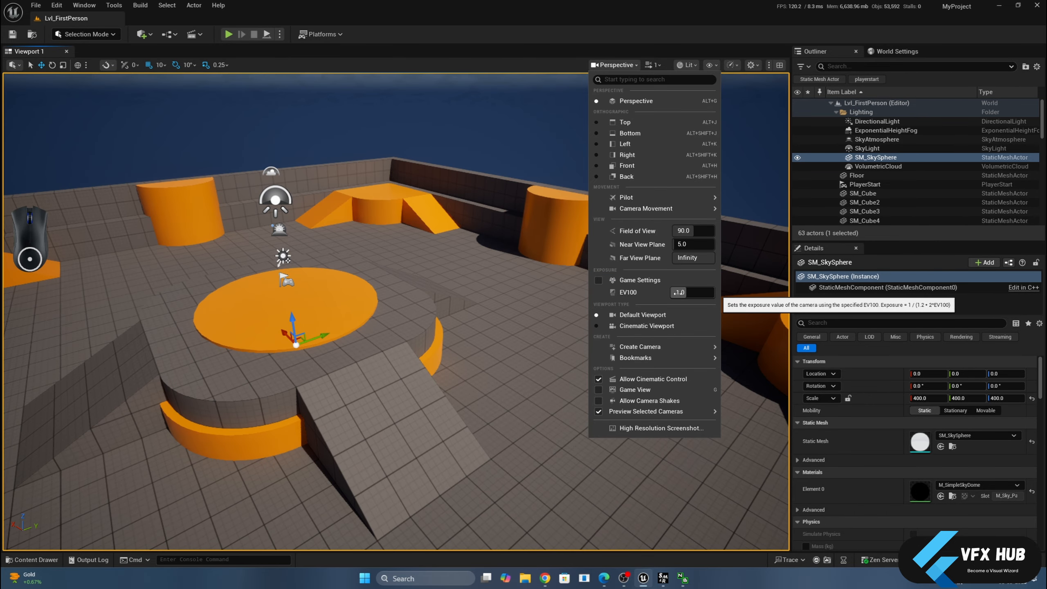
left_click_drag(678, 292, 686, 293)
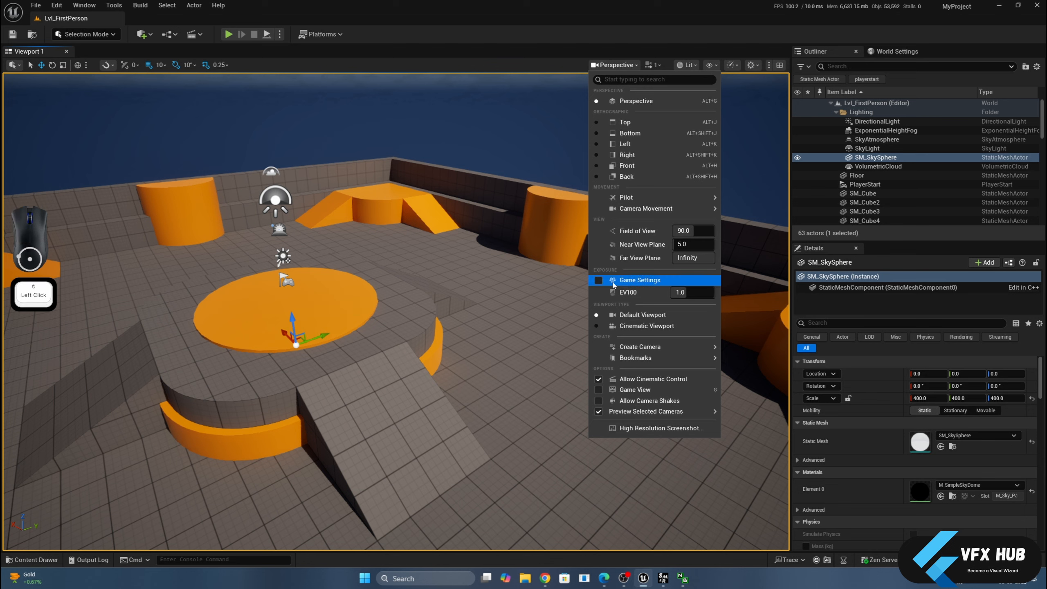
left_click(597, 283)
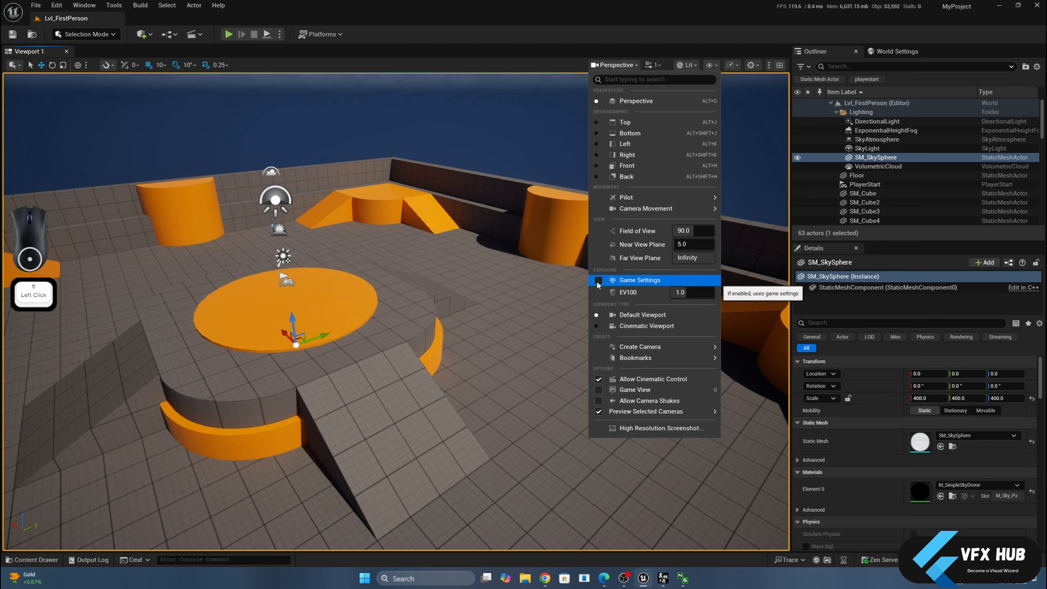
left_click(552, 127)
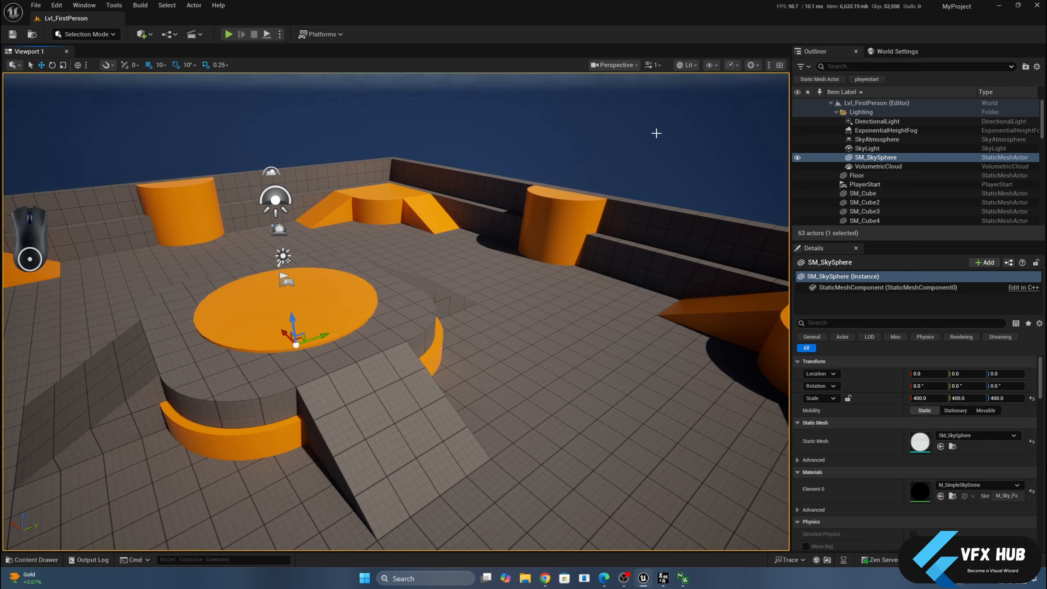
- Turn the Game Settings exposure back on for the Perspective view
left_click(615, 64)
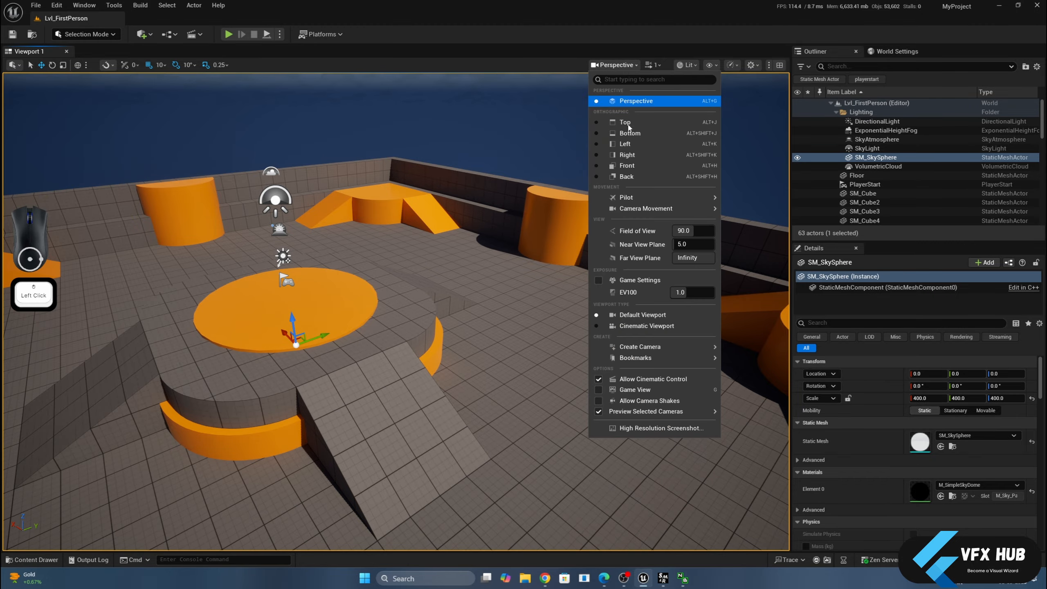
left_click(598, 280)
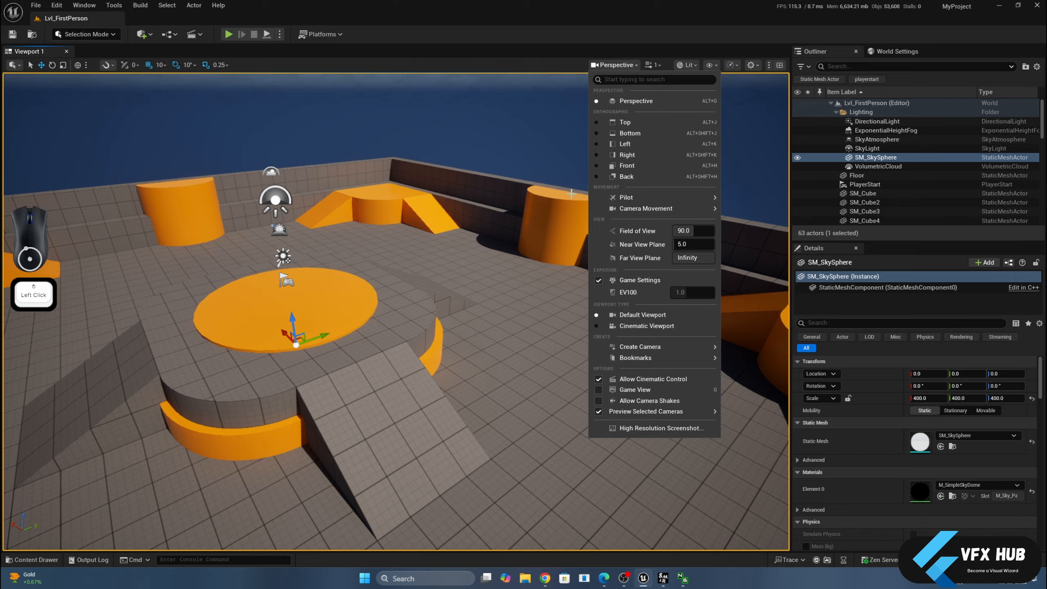
left_click(565, 157)
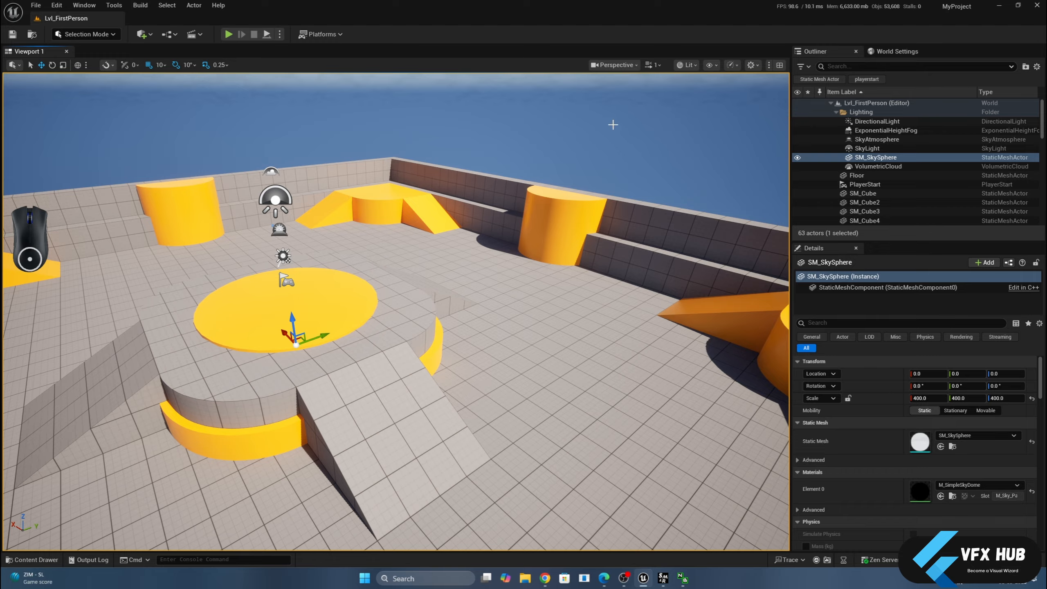
- Hide the Atmosphere in the viewport's show flags and turn it back on
left_click(711, 65)
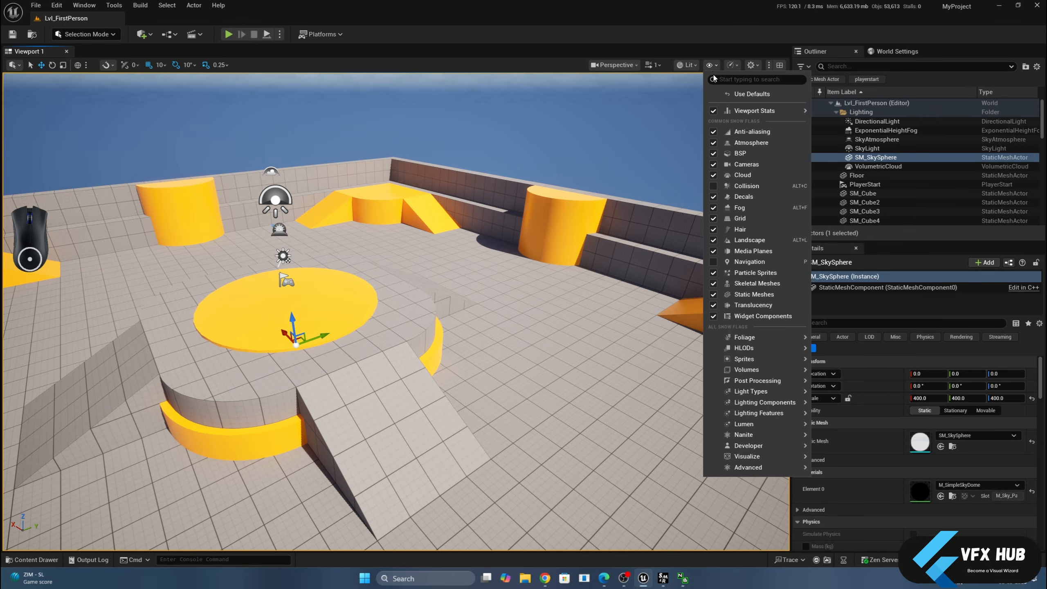
left_click(714, 143)
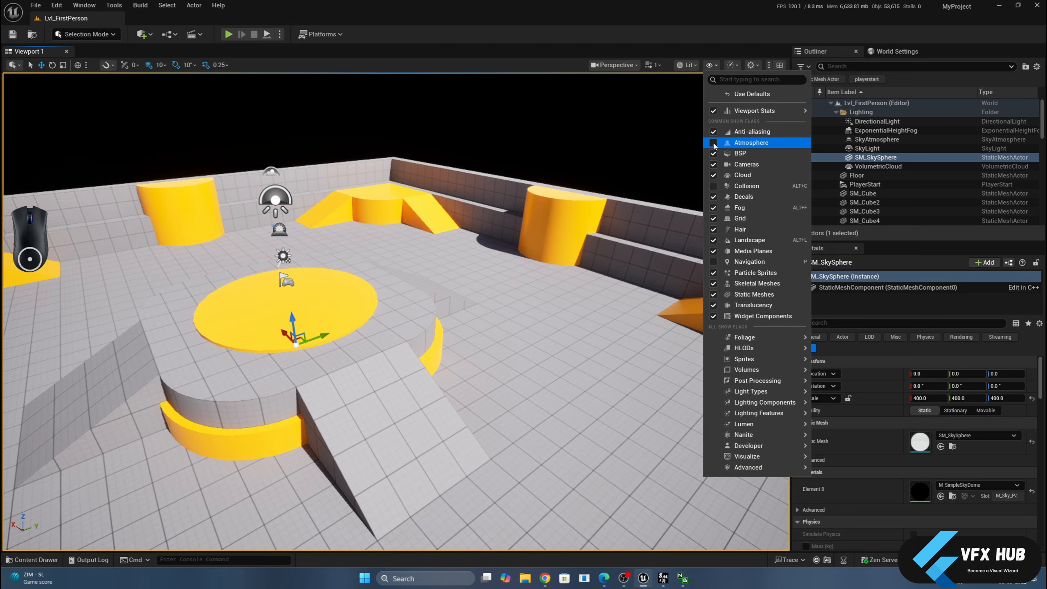
left_click(714, 143)
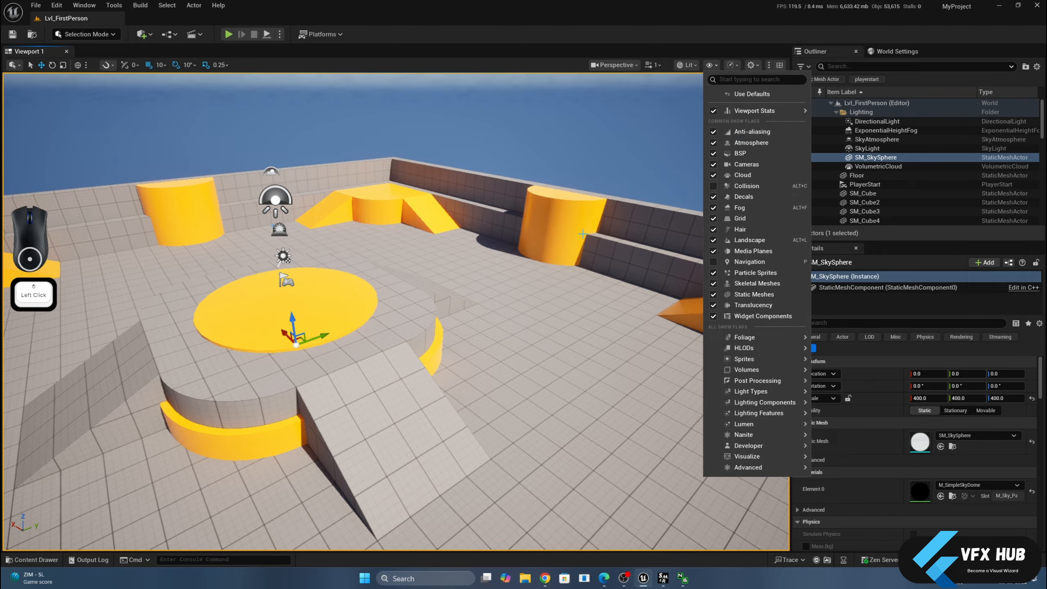
left_click(583, 234)
- Select the grey platform's quarter section, the tall yellow cylinder and the sky sphere in turn, and activate the Select tool
left_click(558, 230)
left_click(406, 320)
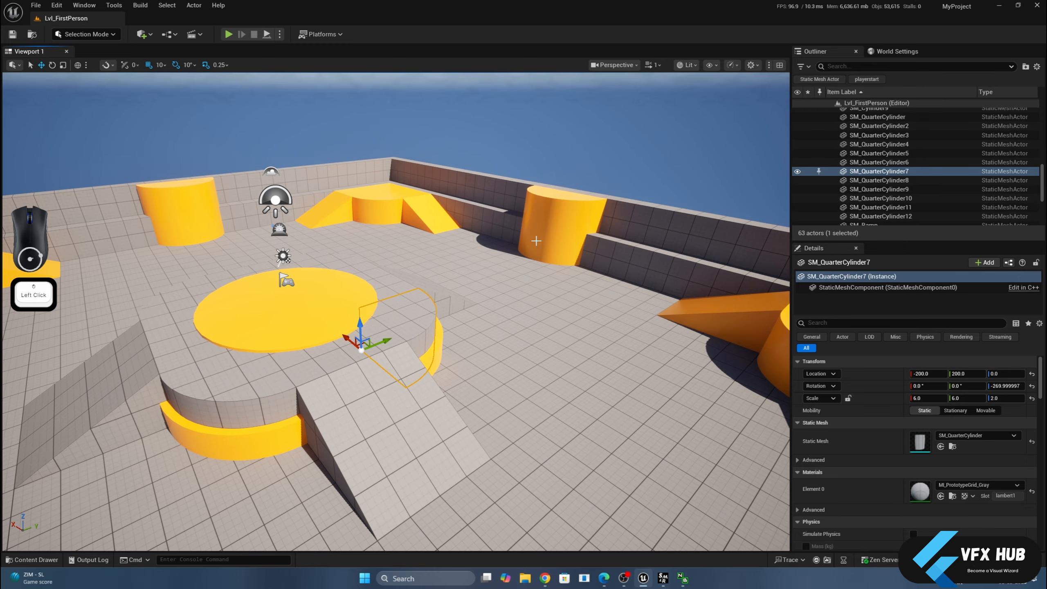
left_click(547, 228)
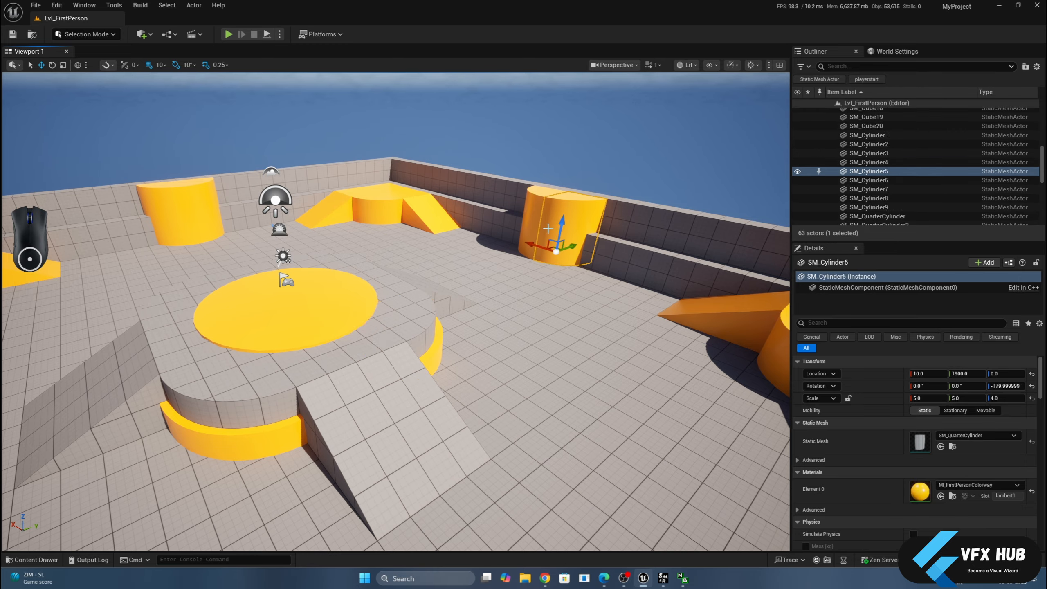
left_click(641, 126)
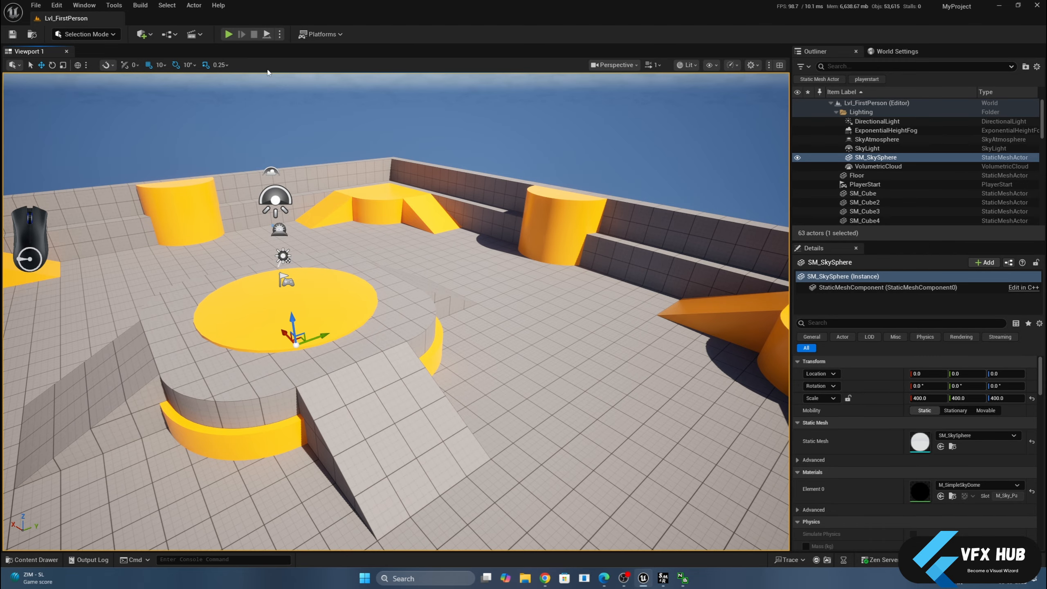
left_click(30, 65)
- Toggle the Static Meshes show flag off and on twice, leaving the static meshes shown
left_click(711, 64)
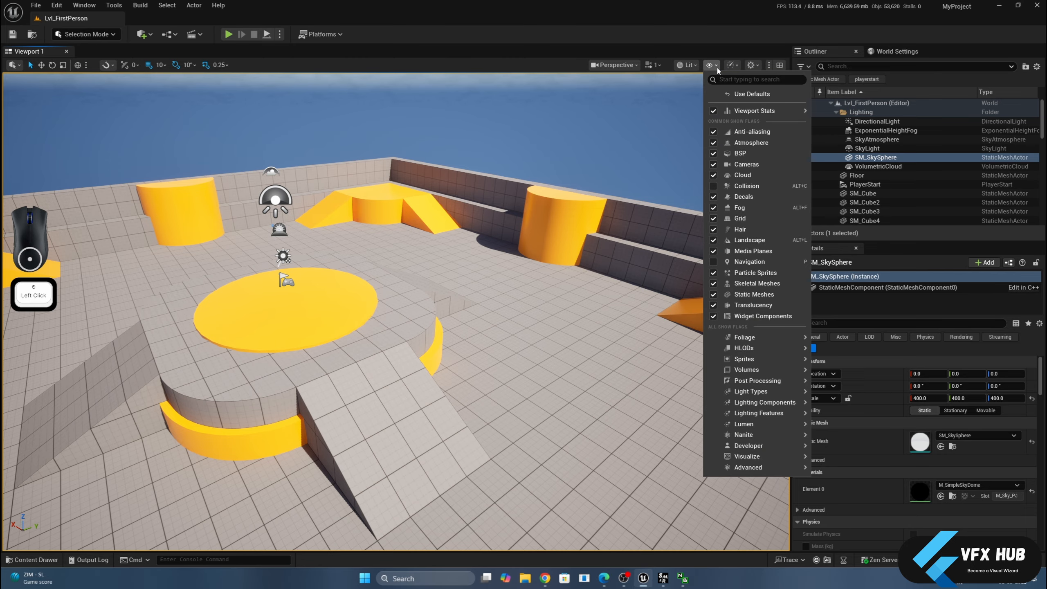
left_click(713, 295)
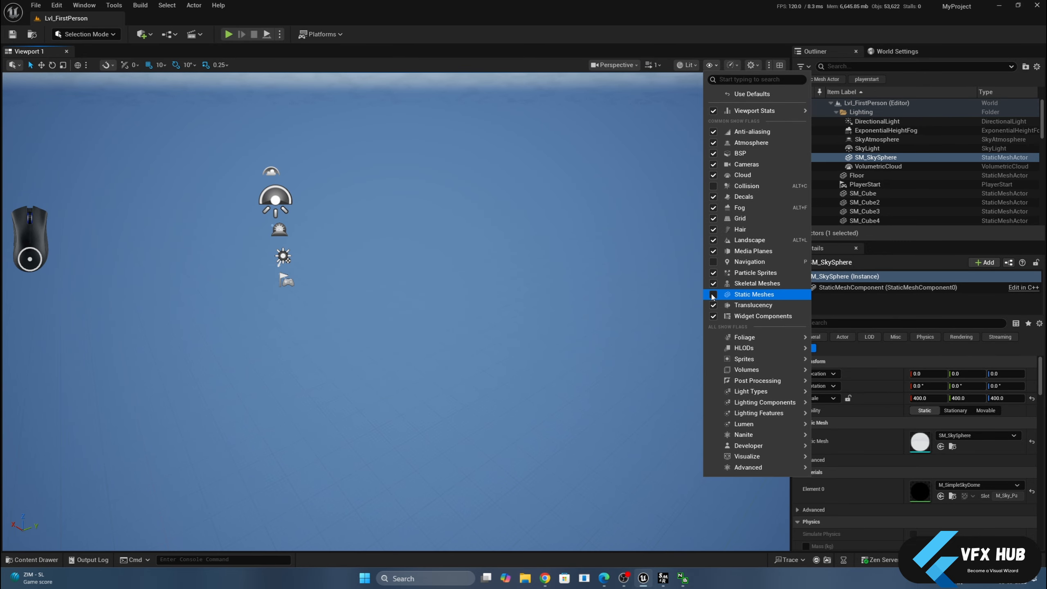
left_click(713, 294)
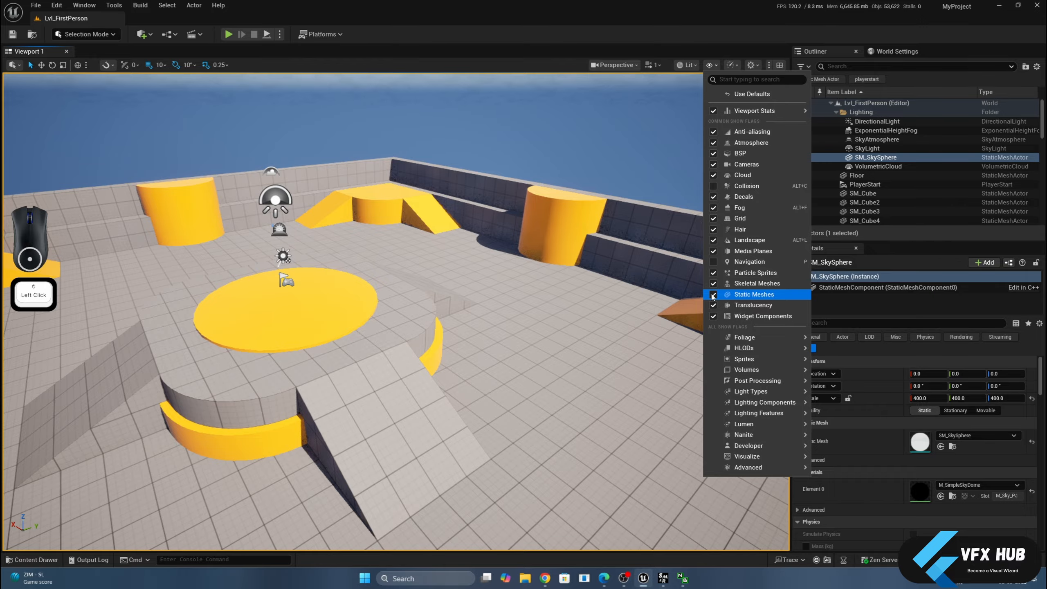
left_click(713, 294)
left_click(713, 294)
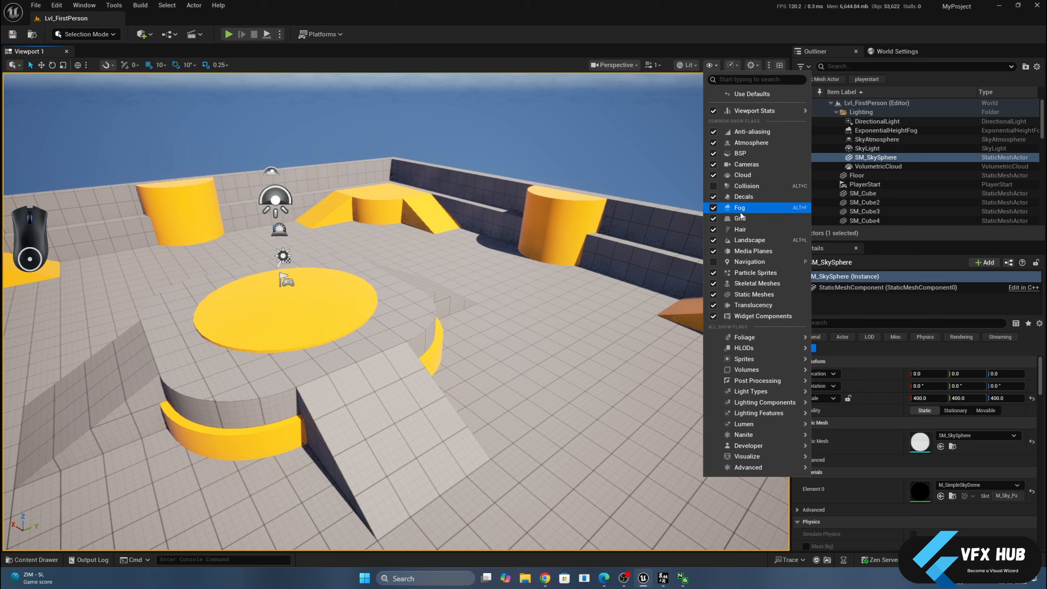
left_click(631, 139)
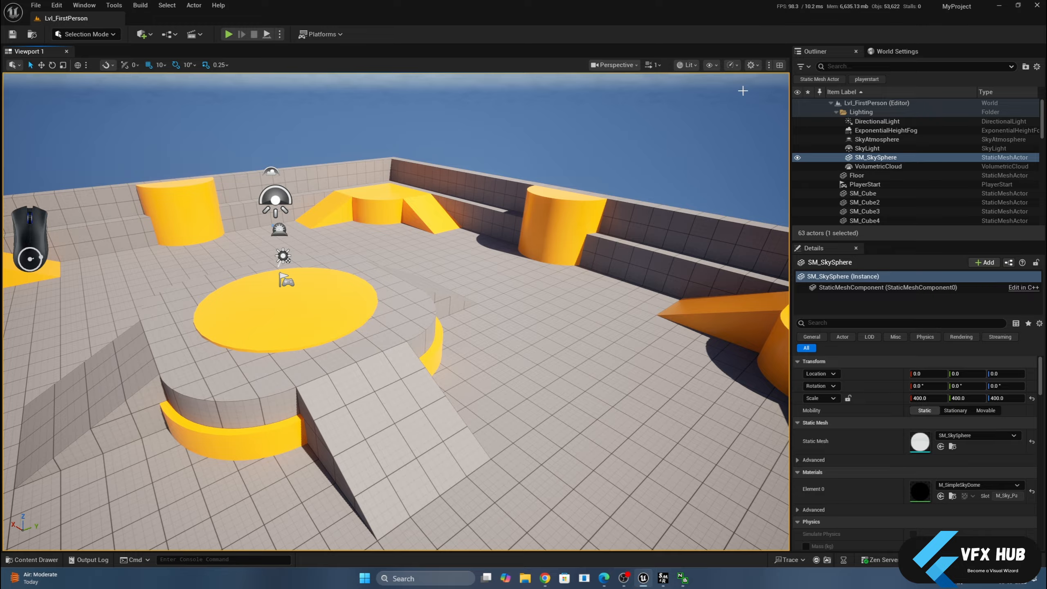
- Try the viewport scalability presets Low, Medium, High, Epic and Cinematic, and return all groups to Epic
left_click(752, 65)
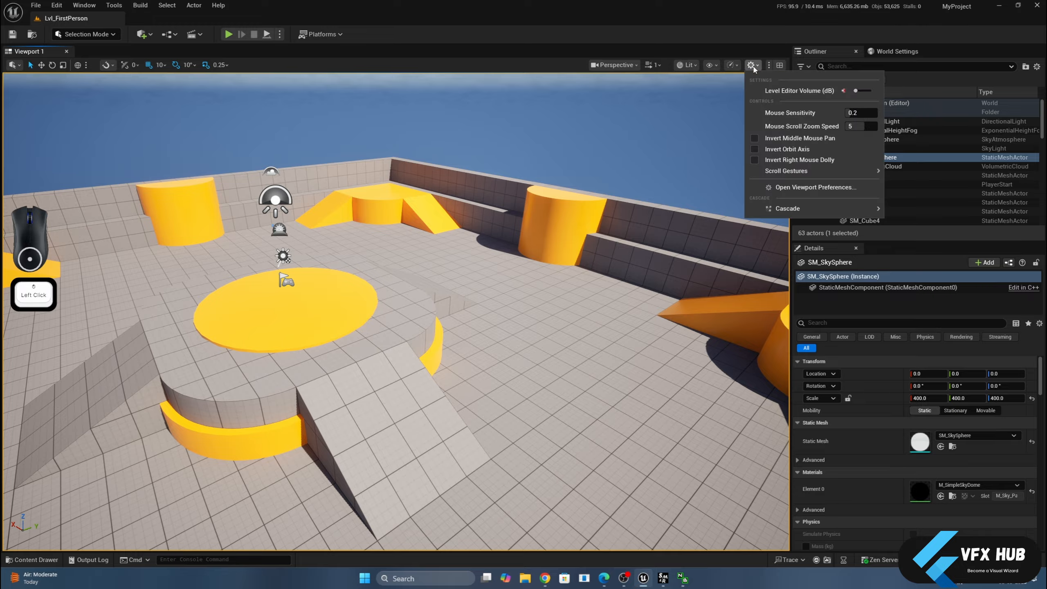
left_click(753, 66)
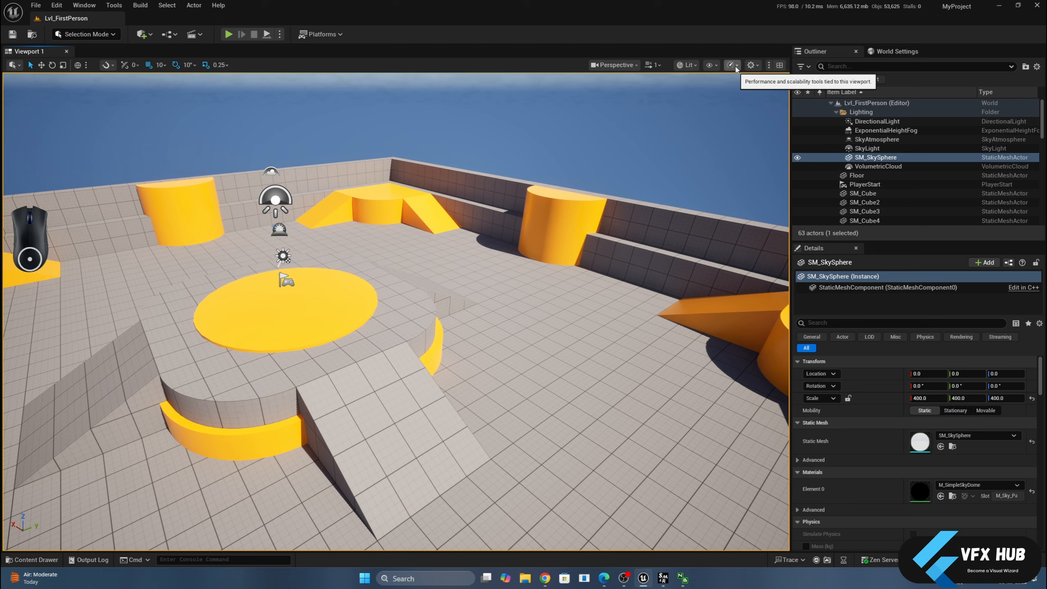
left_click(735, 66)
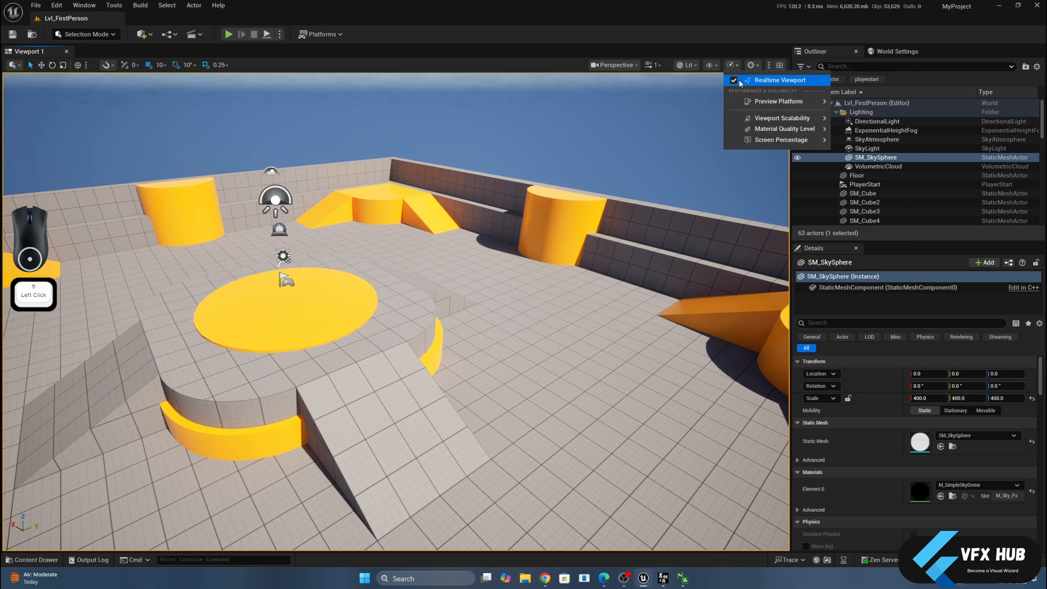
mouse_move(751, 103)
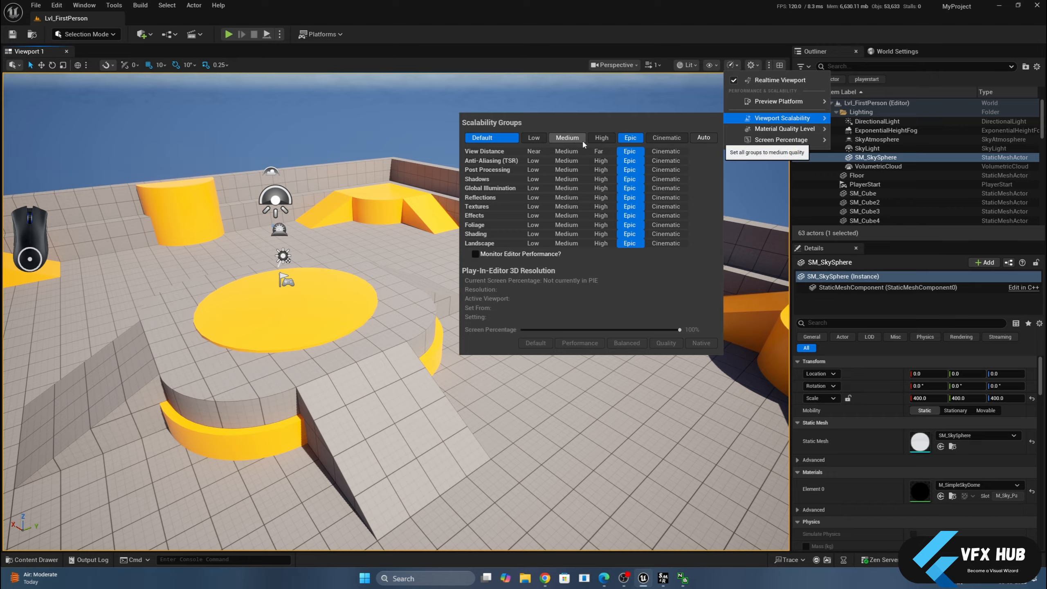
left_click(535, 138)
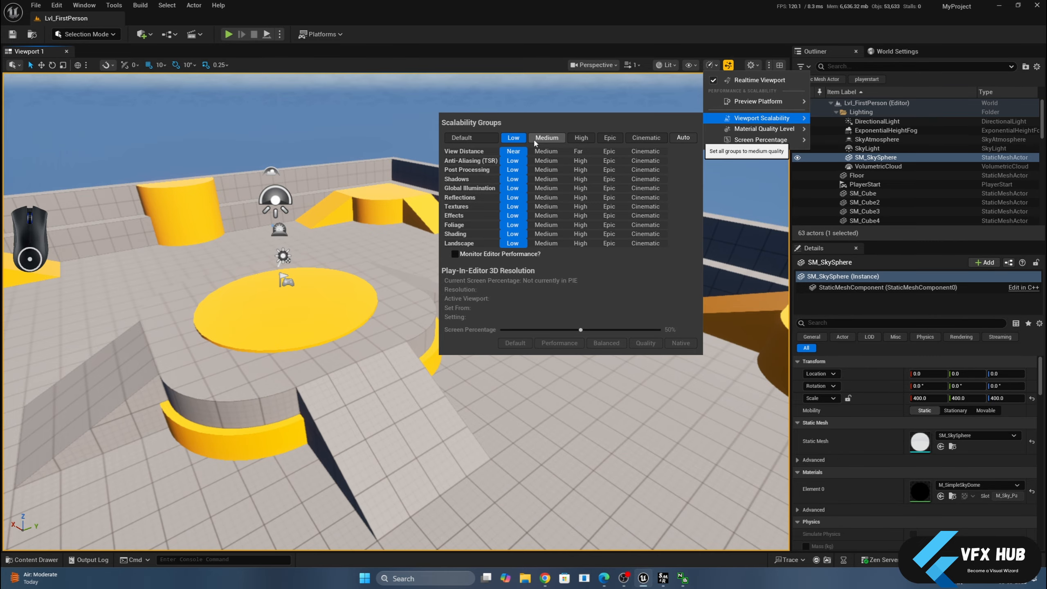
left_click(536, 141)
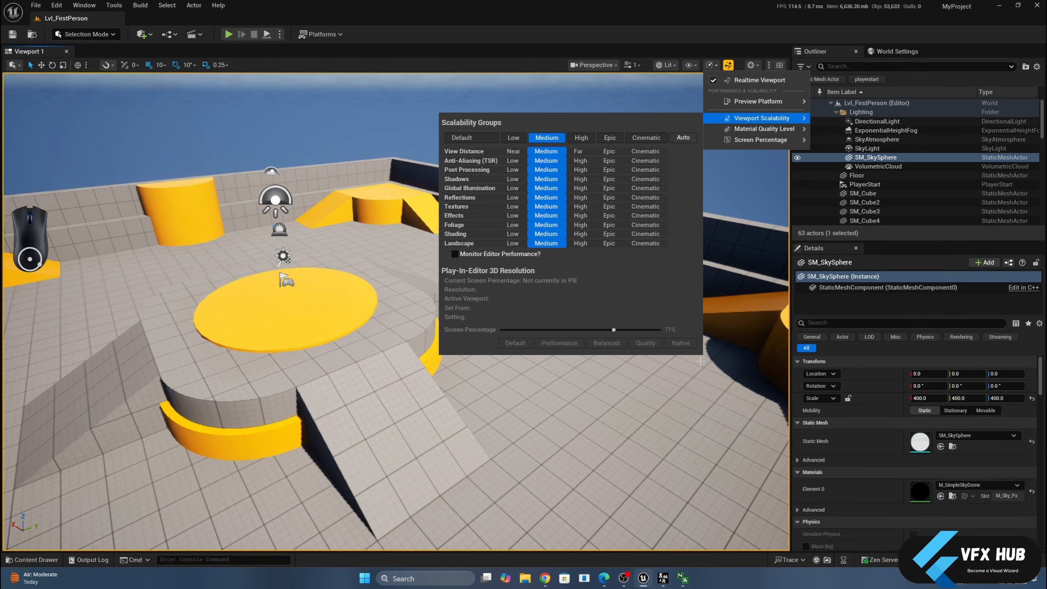
left_click(581, 138)
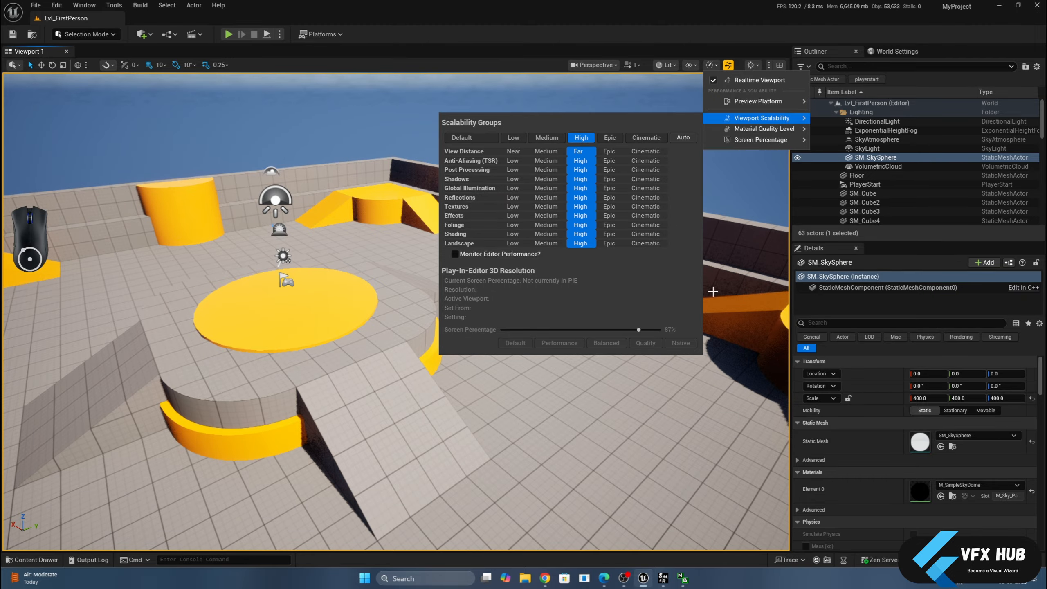
left_click(612, 140)
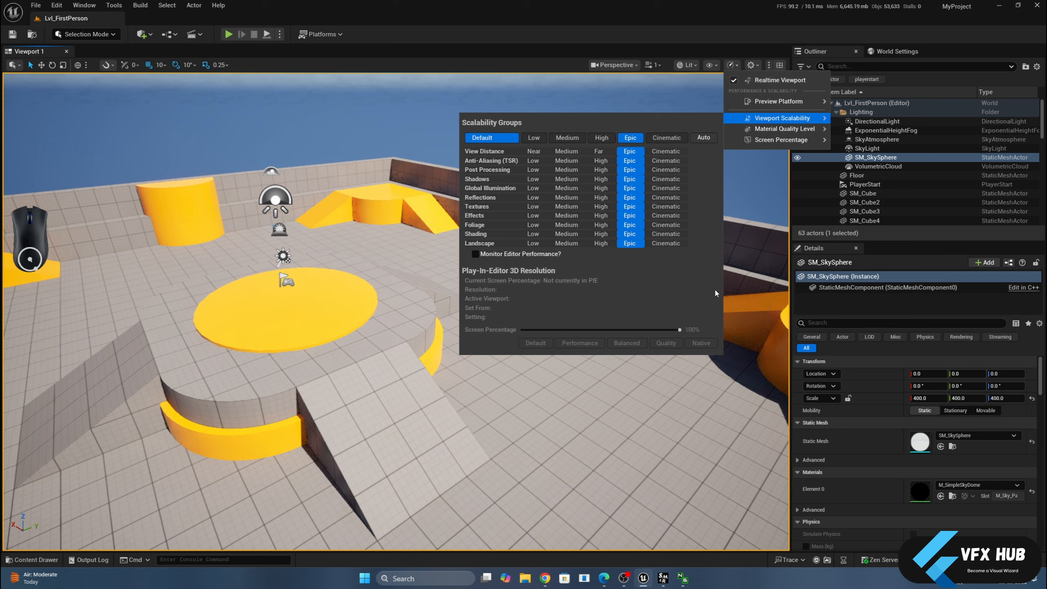
left_click(667, 139)
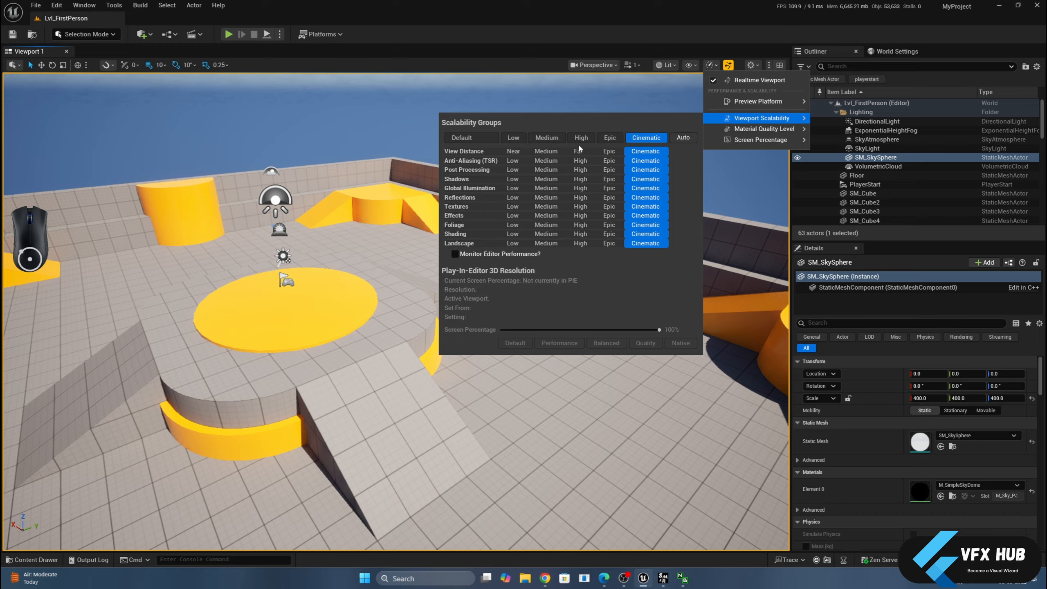
left_click(609, 140)
left_click(622, 99)
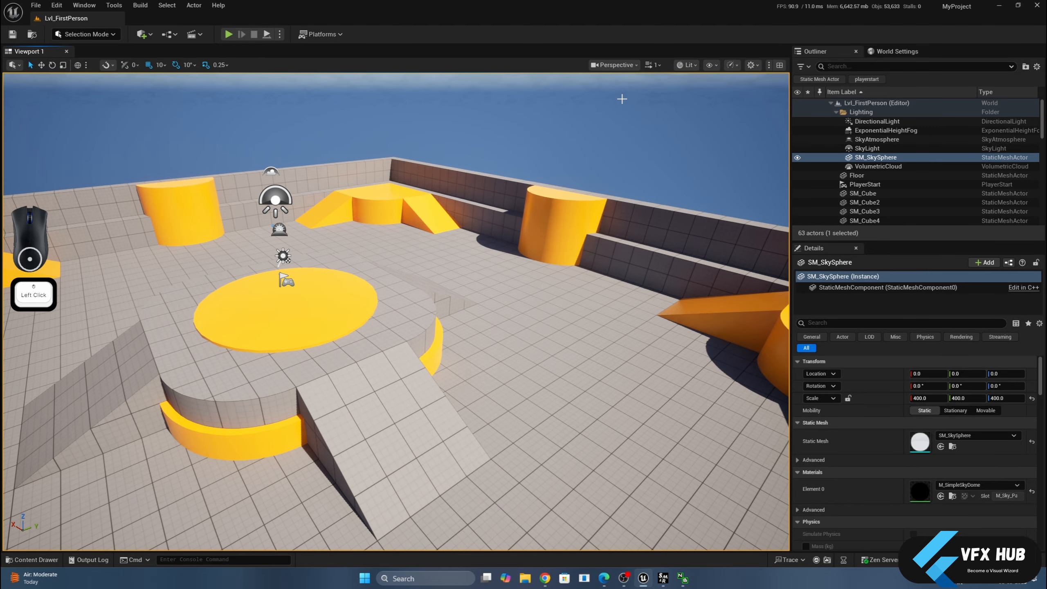
- Switch the viewport's view mode to Unlit and back to Lit
left_click(687, 65)
left_click(695, 109)
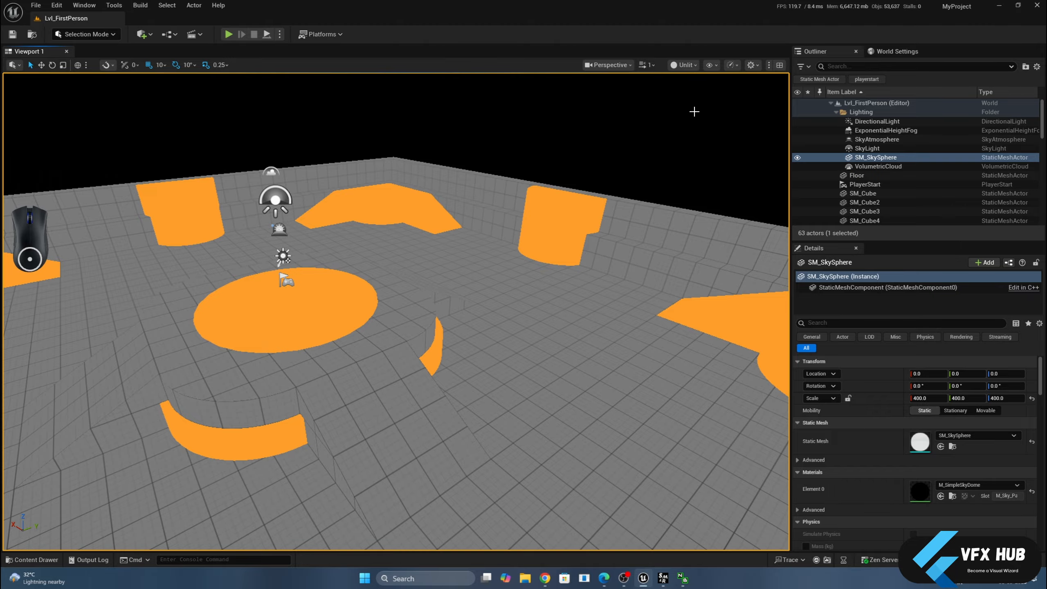
left_click(685, 64)
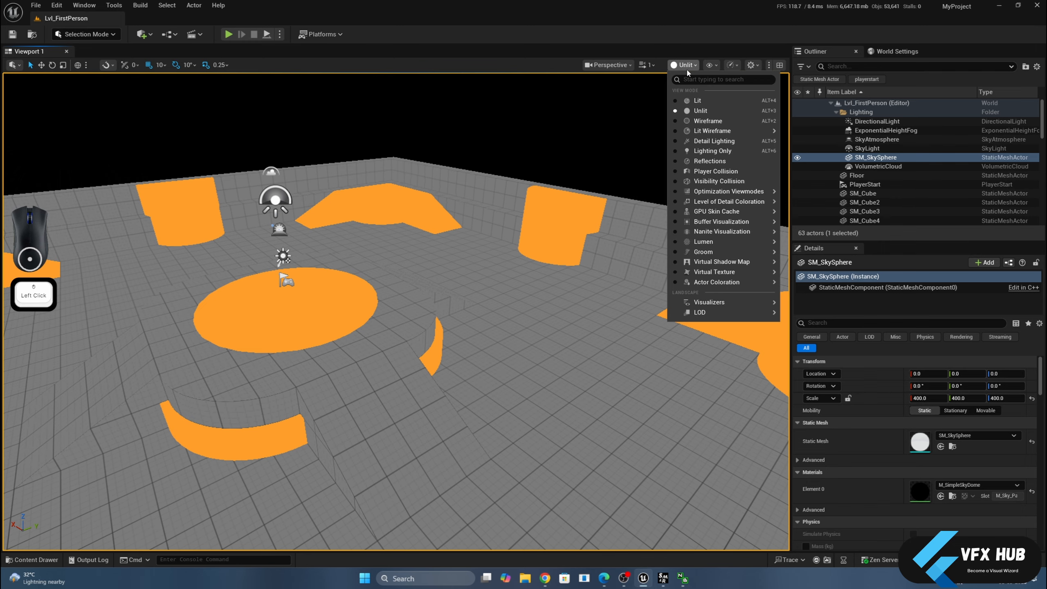
left_click(687, 101)
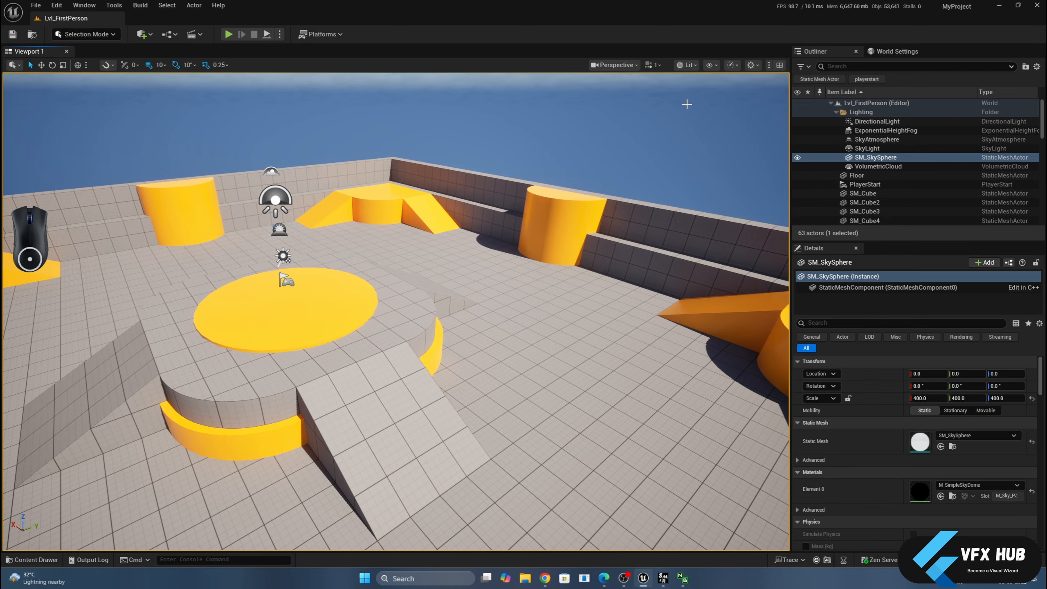
- Select the flat yellow disc on the central platform, focus the view on it and orbit around it
left_click(313, 299)
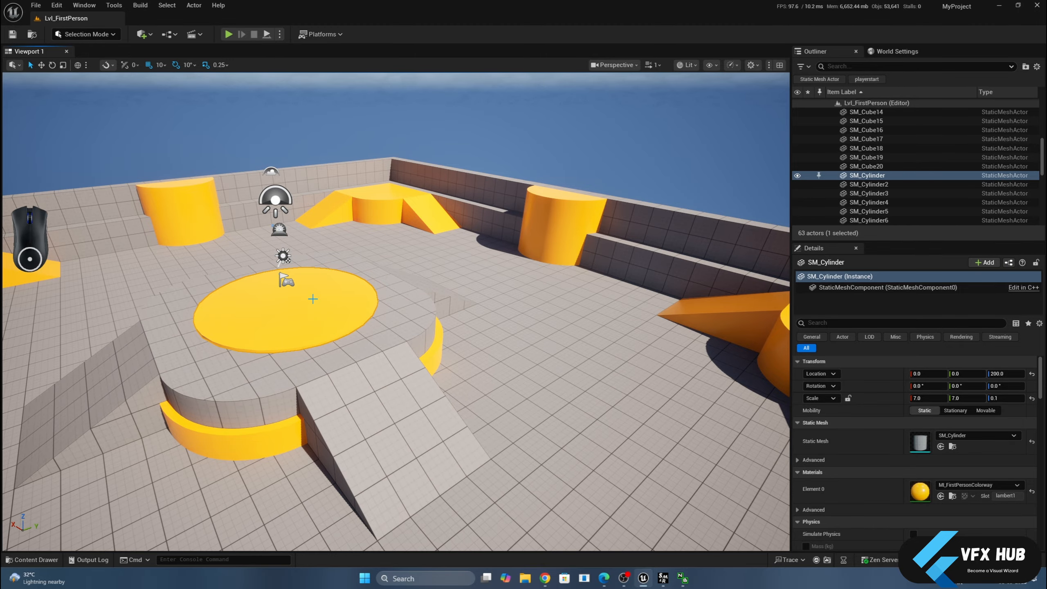
scroll(313, 299, "up", 3)
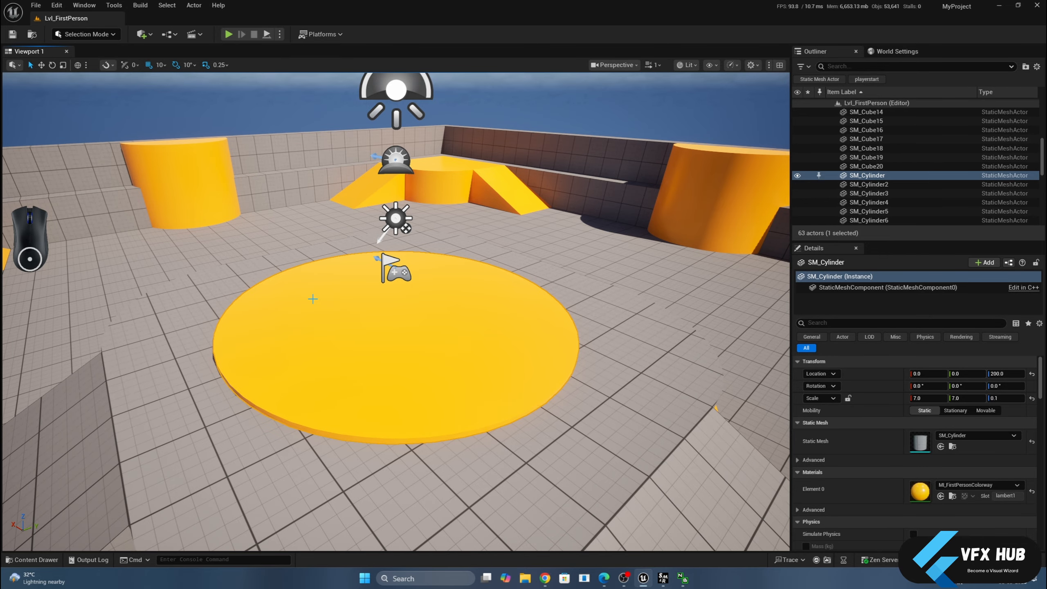
mouse_move(304, 294)
left_mouse_down("alt")
mouse_move(330, 372)
mouse_move(313, 277)
left_mouse_up("alt")
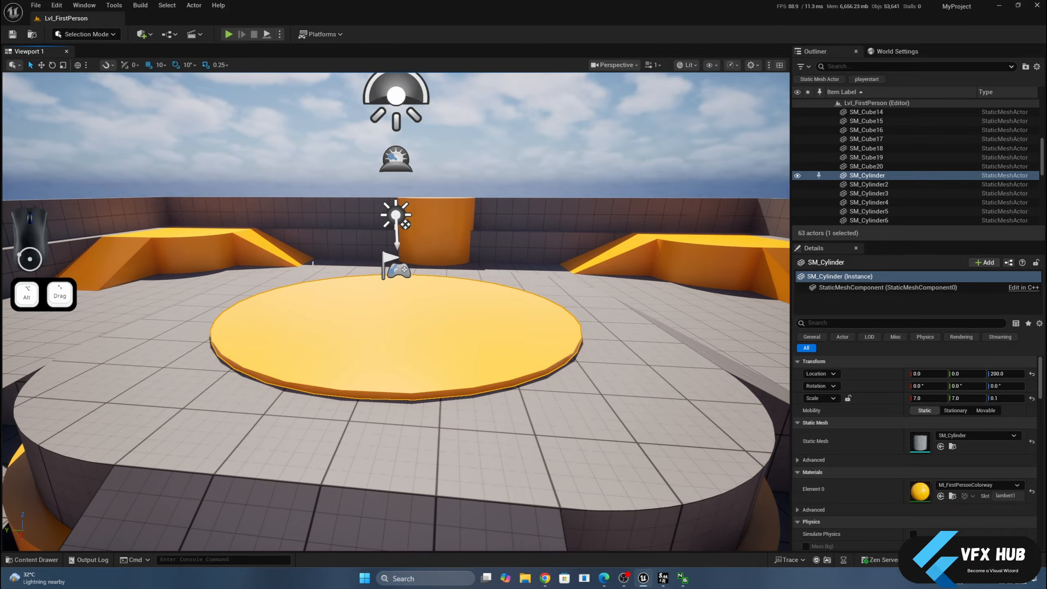
- Select both quarter sections of the tall yellow cylinder by the wall in turn, frame the second and orbit around it
left_click(432, 217)
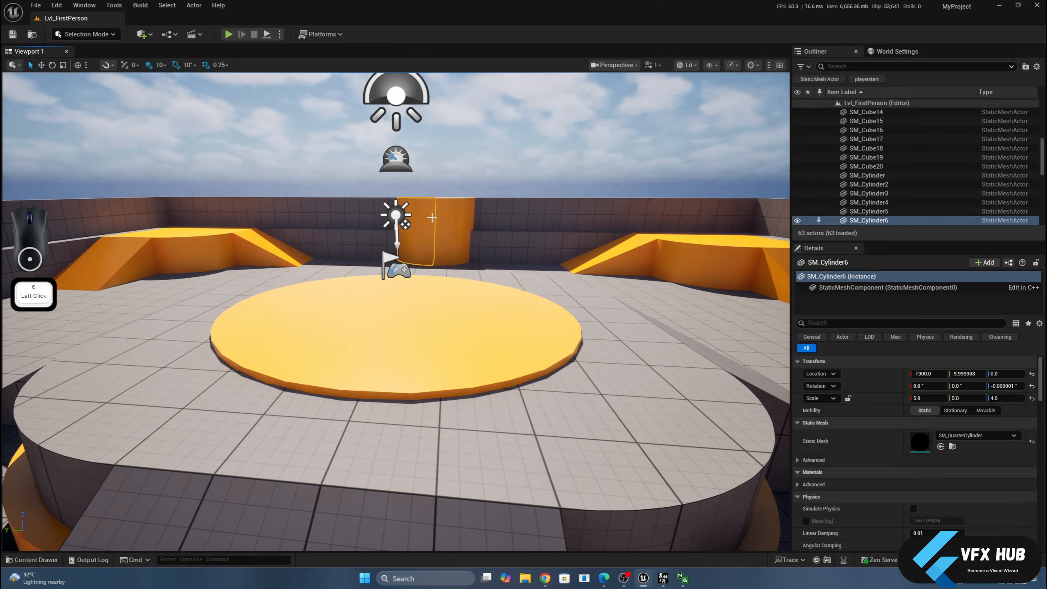
left_click(449, 244)
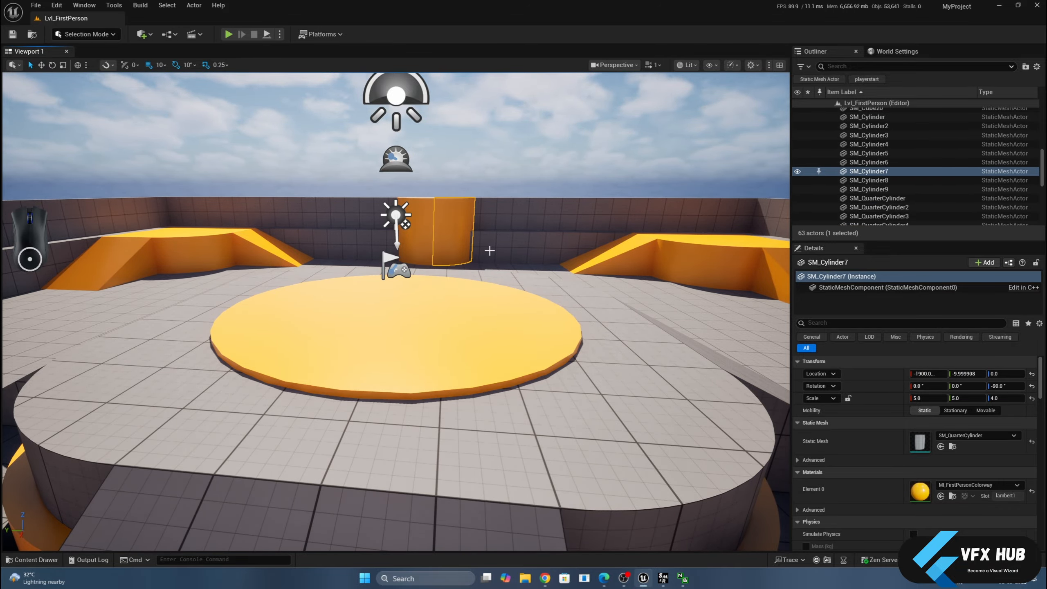
left_click_drag(449, 243, 651, 251, "alt")
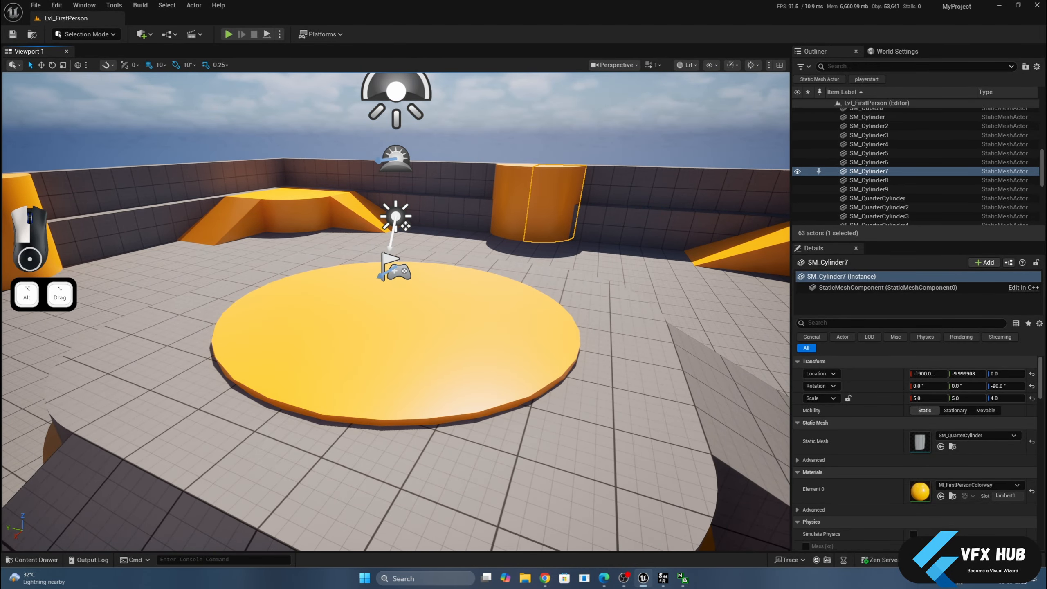
key("f")
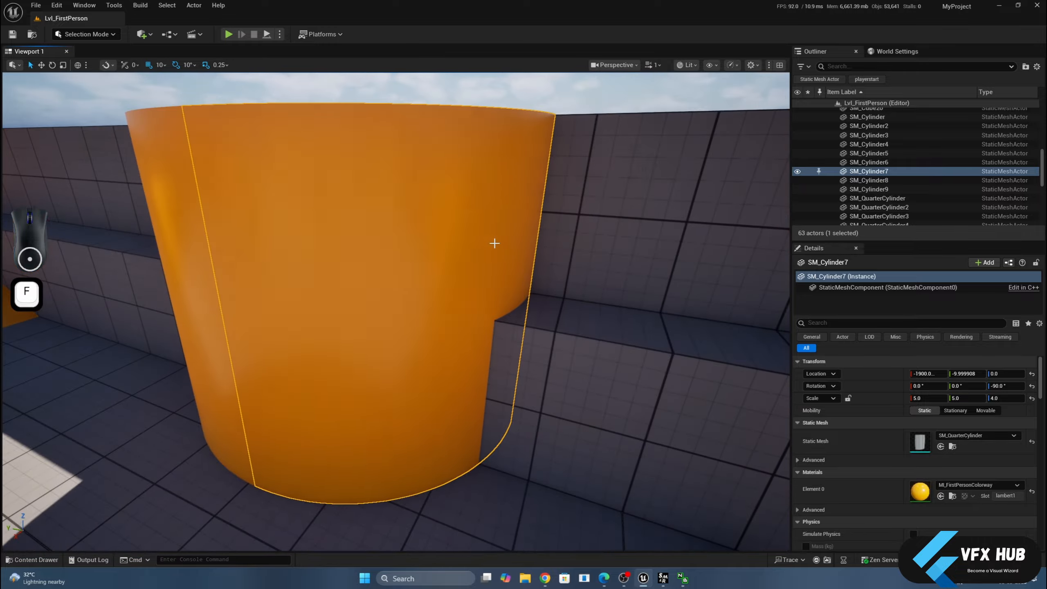
left_click_drag(500, 220, 578, 235, "alt")
scroll(447, 246, "down", 10)
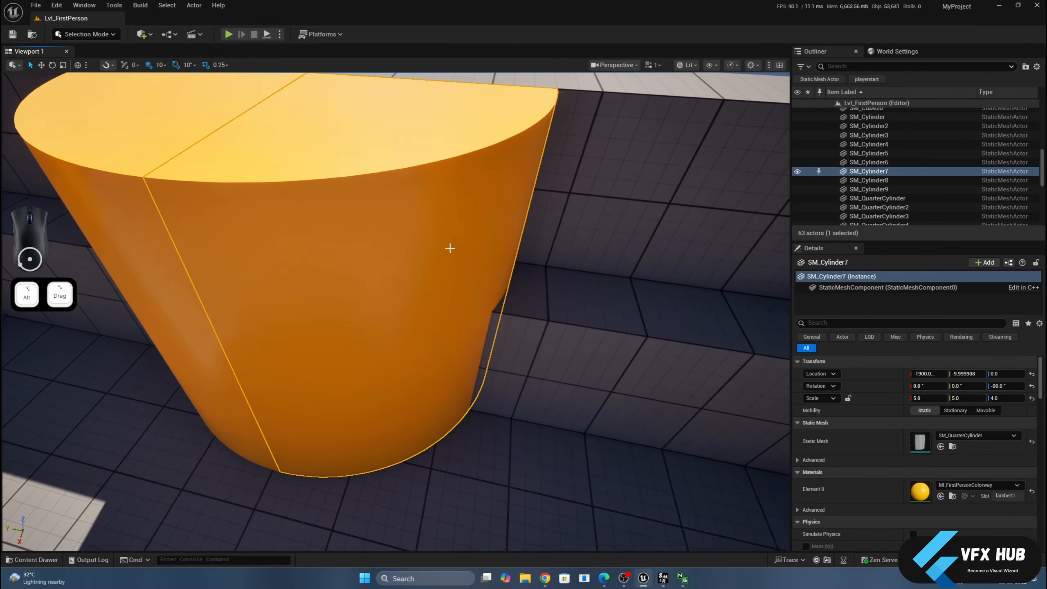
scroll(447, 245, "down", 3)
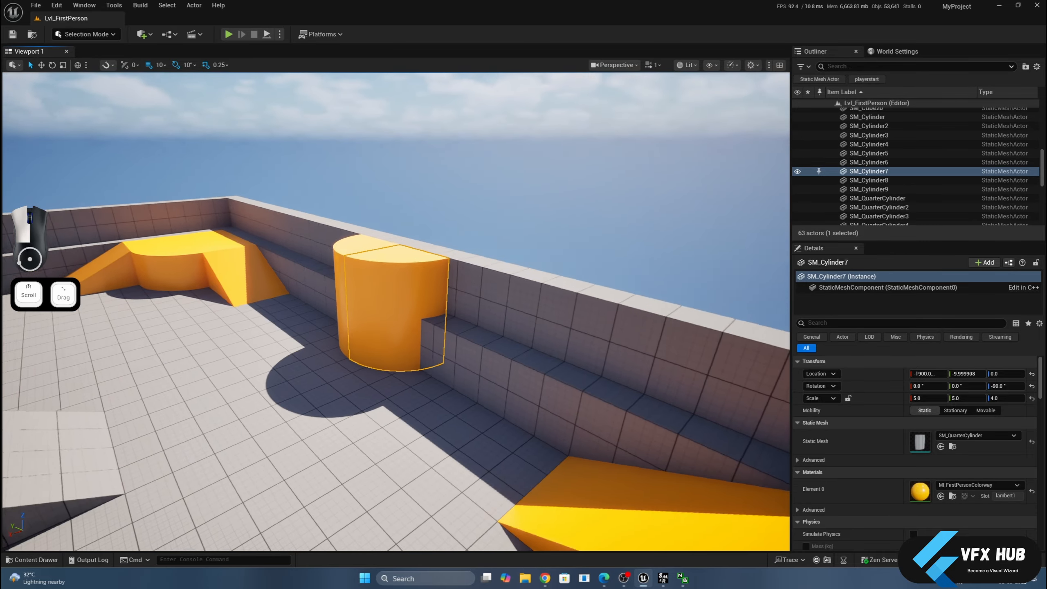
left_click_drag(447, 245, 507, 293, "alt")
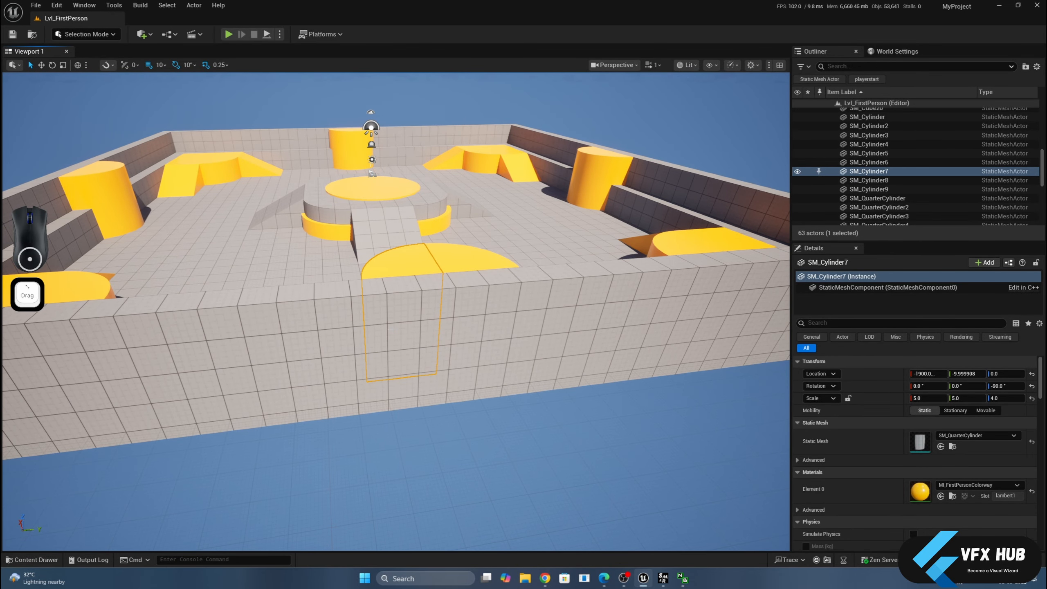
- Focus the view on the SkyLight, orbit around it down to the horizon, and select the sky sphere
left_click(371, 128)
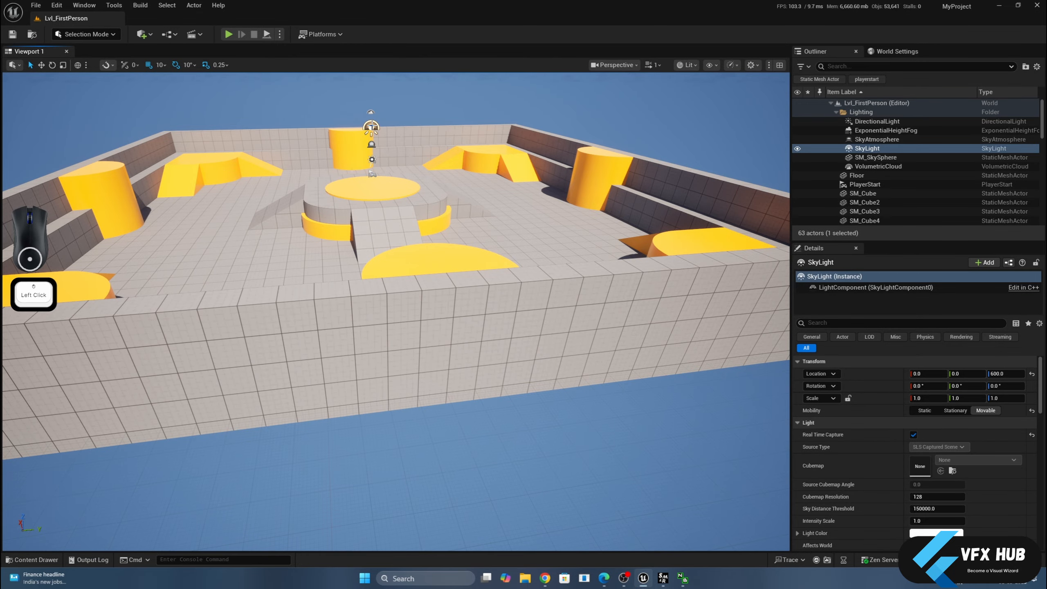
key("f")
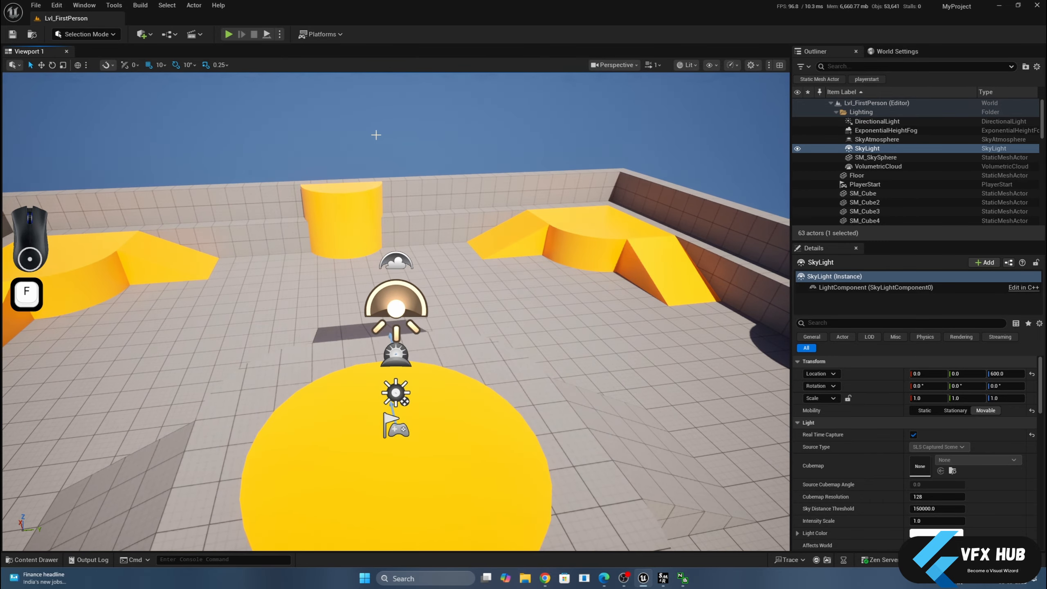
mouse_move(480, 322)
left_mouse_down("alt")
mouse_move(480, 299)
mouse_move(479, 330)
left_mouse_up("alt")
scroll(479, 298, "up", 2)
left_click(399, 276)
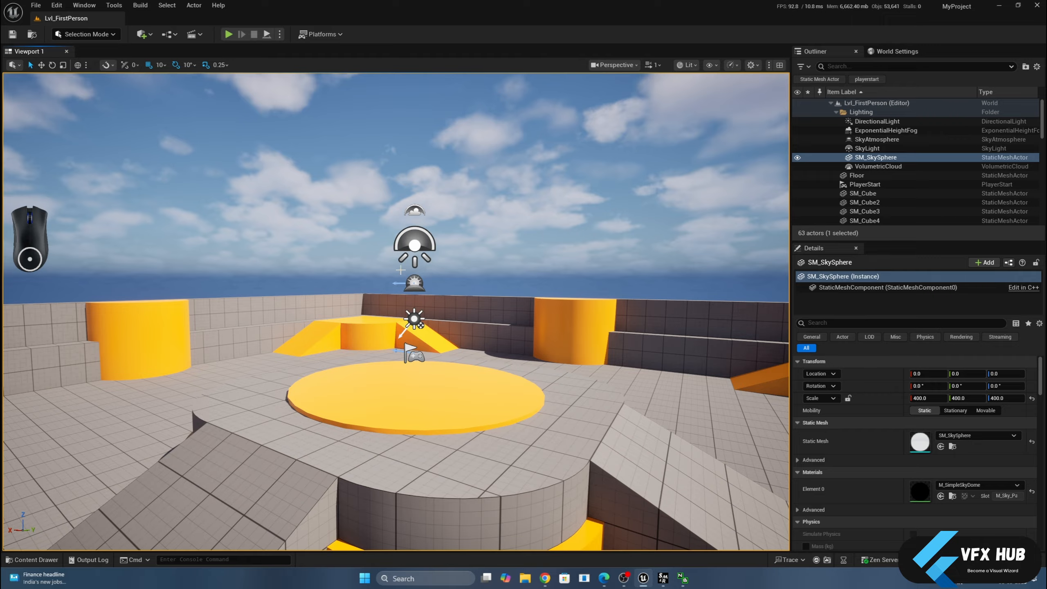
left_click(466, 242)
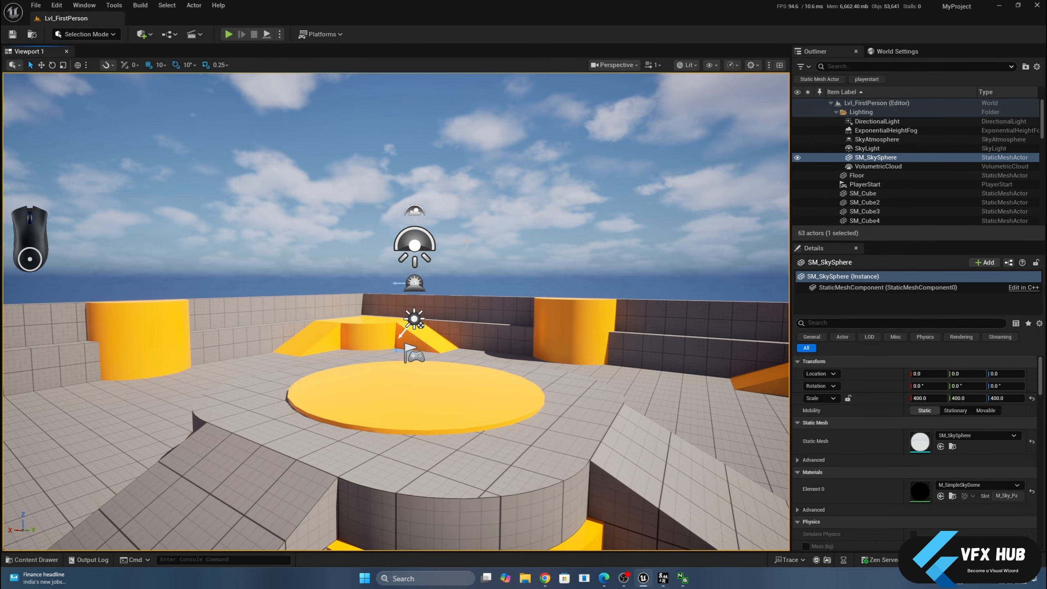
- Collapse the Outliner, World Settings and Details panels into the sidebar to widen the viewport
key("F10")
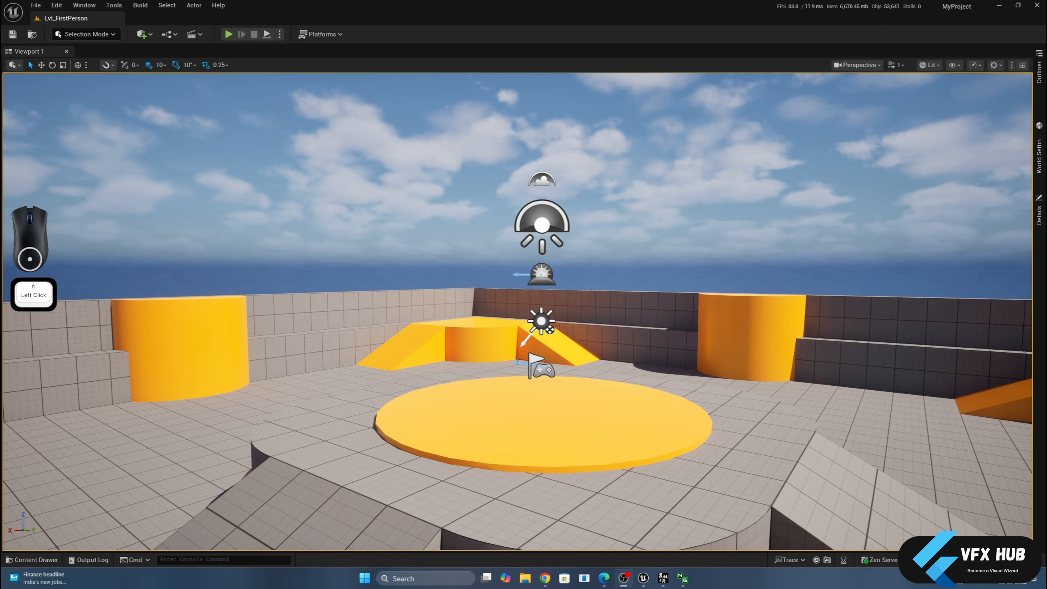
left_click(1041, 89)
left_click(880, 150)
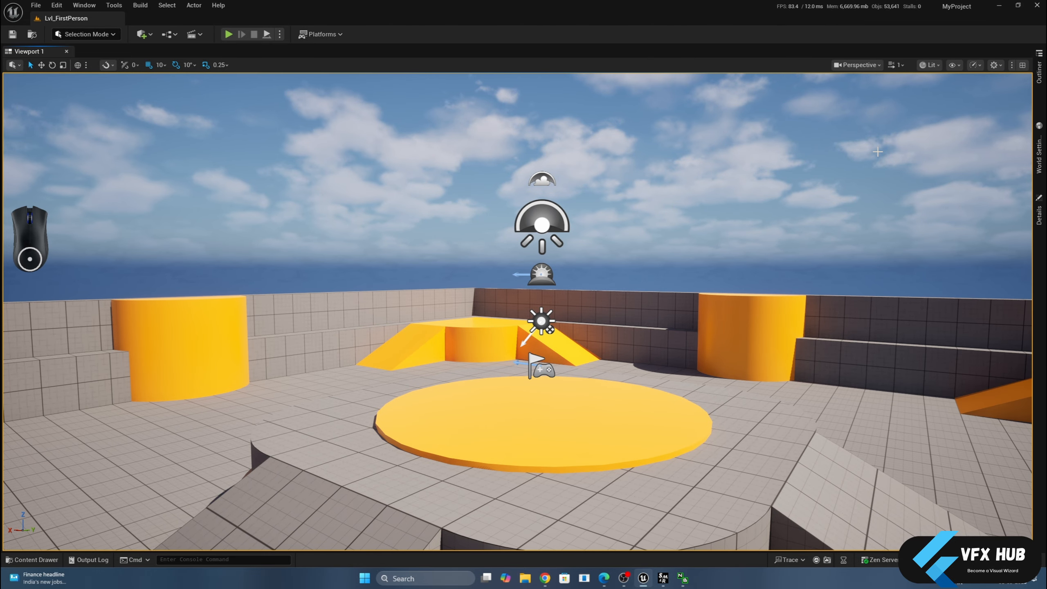
- Enter the immersive full-screen viewport, turn Game View on and off, and leave full screen
key("F11")
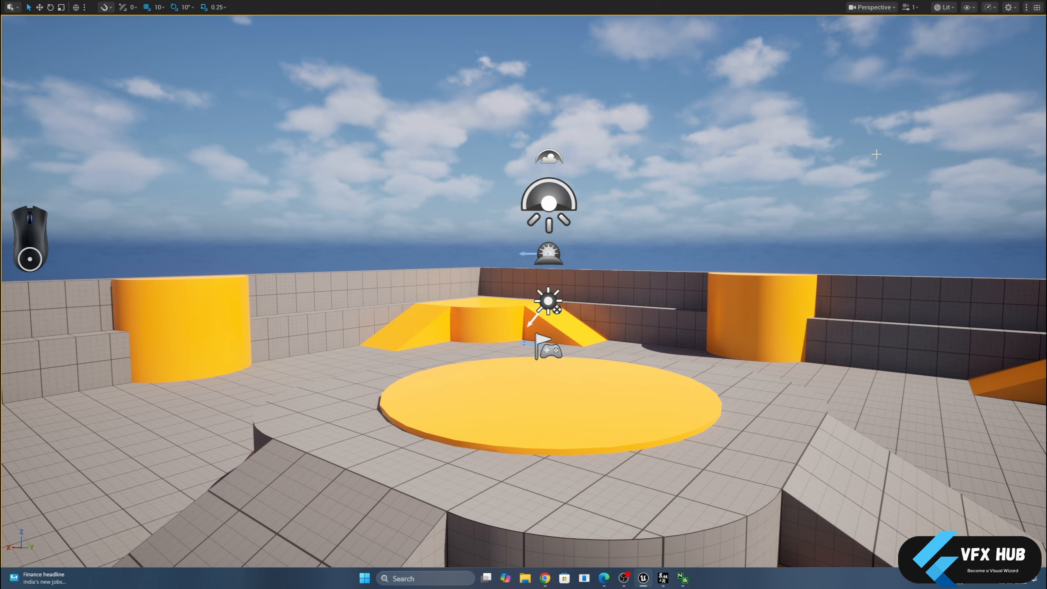
key("g")
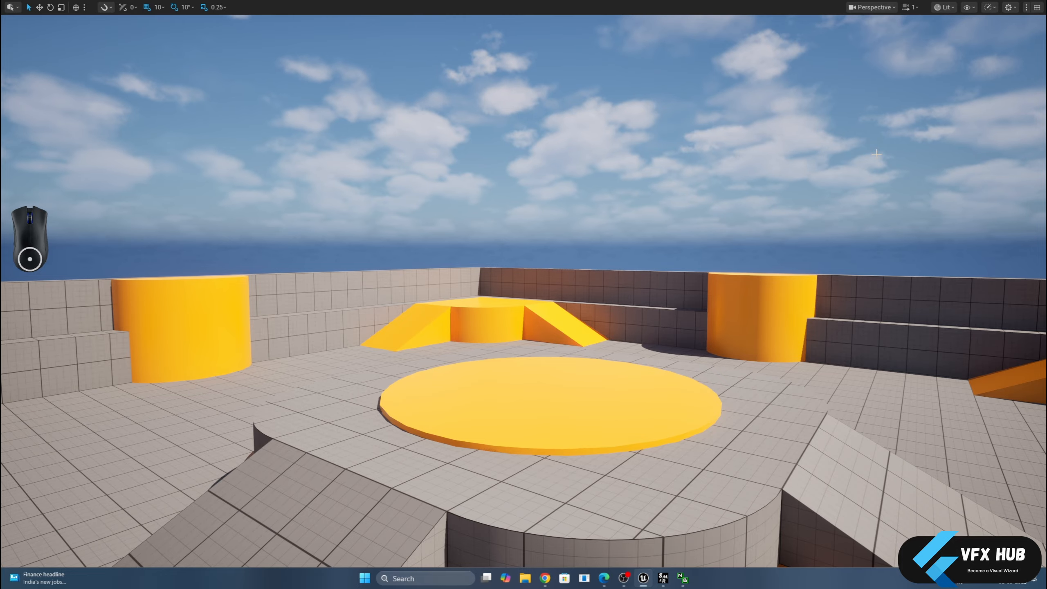
key("g")
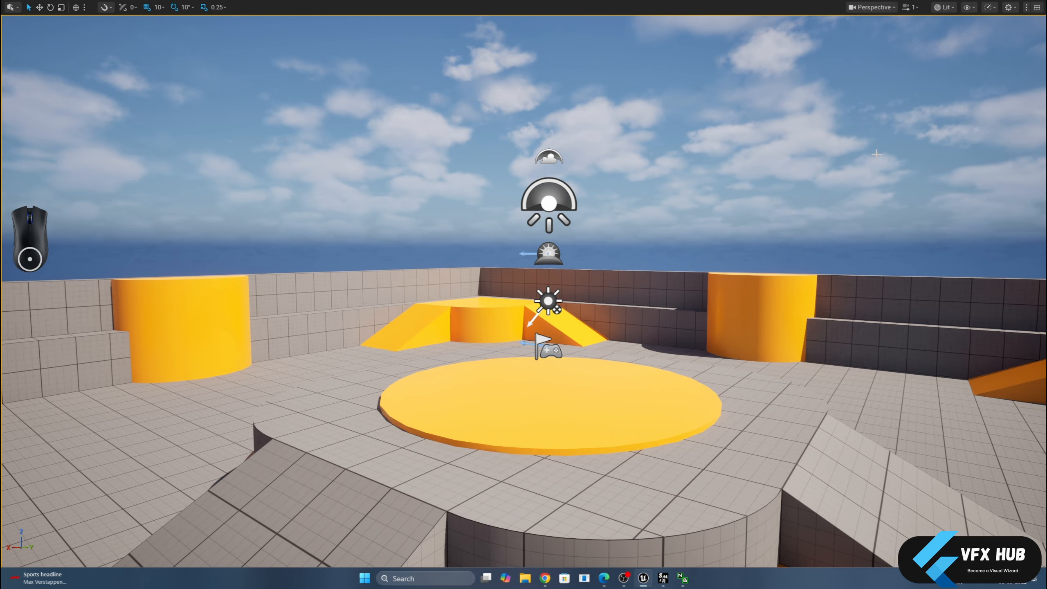
key("F11")
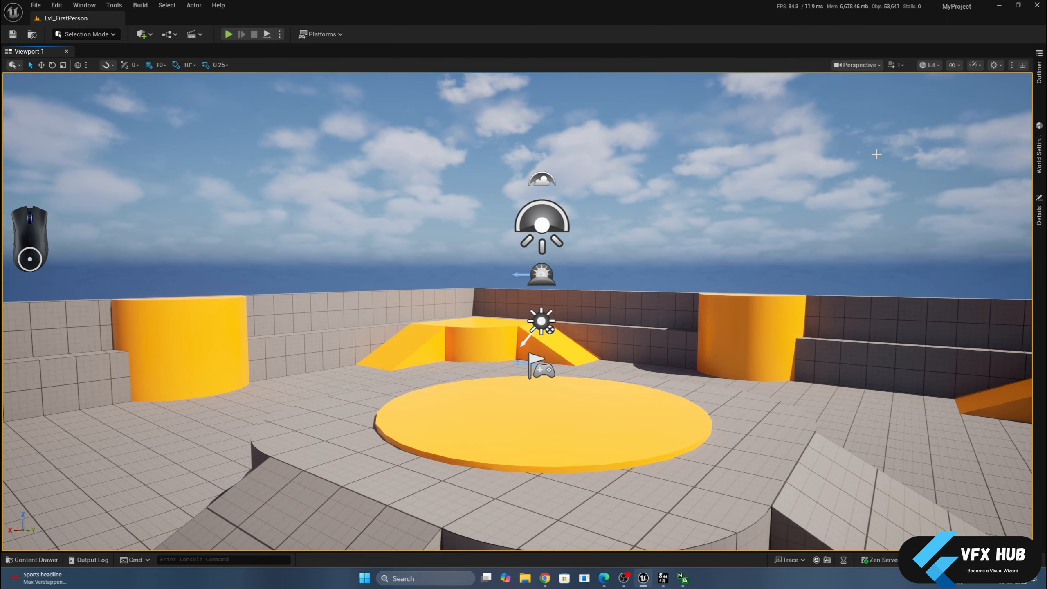
- Restore the collapsed side panels and bring the Outliner back to the front
key("F11")
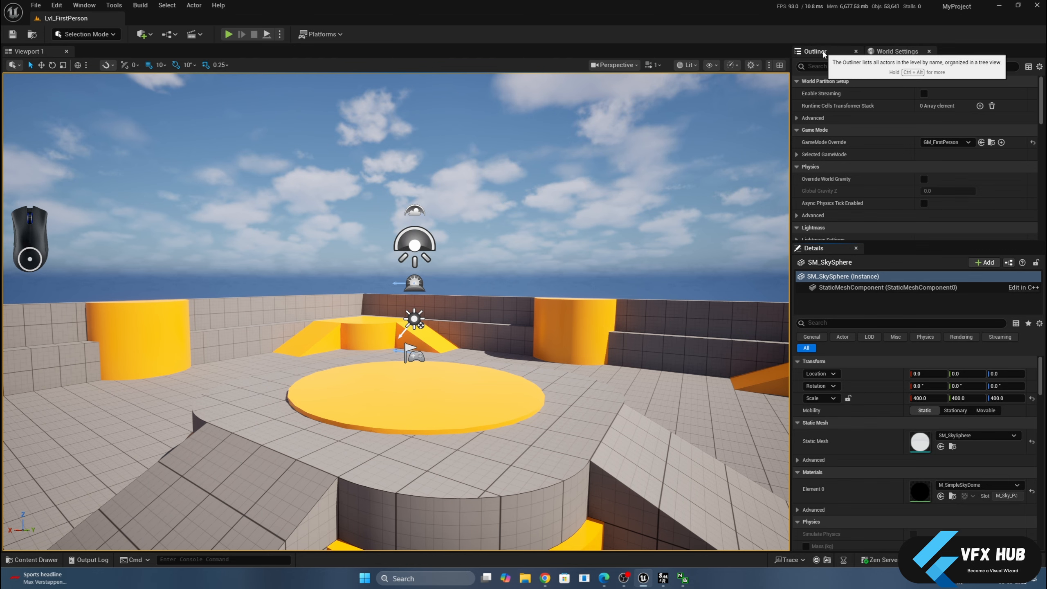
left_click(823, 52)
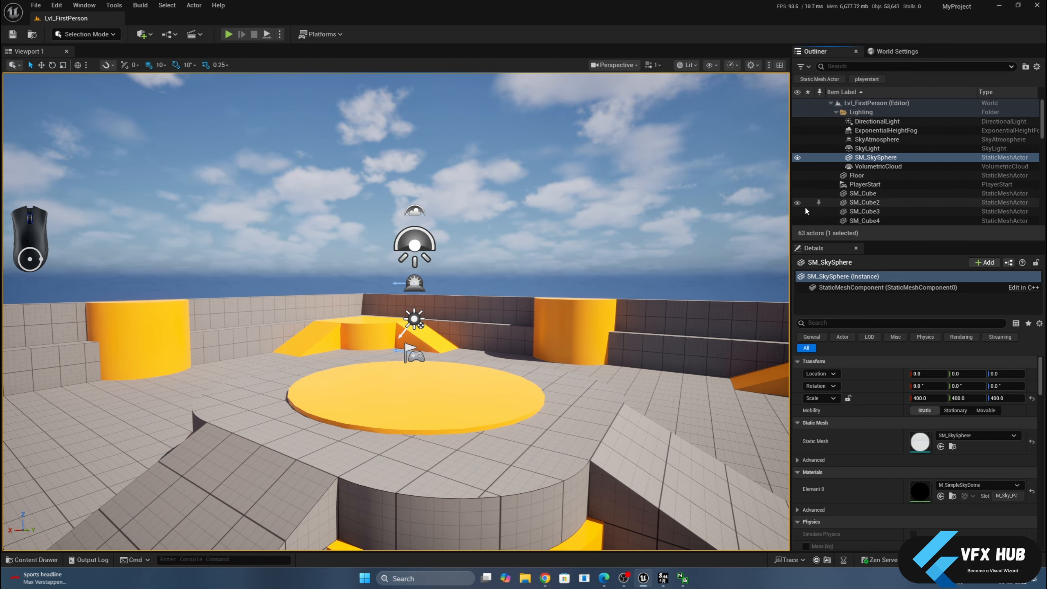
- Enlarge the Outliner by making it taller against the Details panel and widening the side panels into the viewport
left_click_drag(797, 242, 796, 337)
scroll(825, 248, "up", 2)
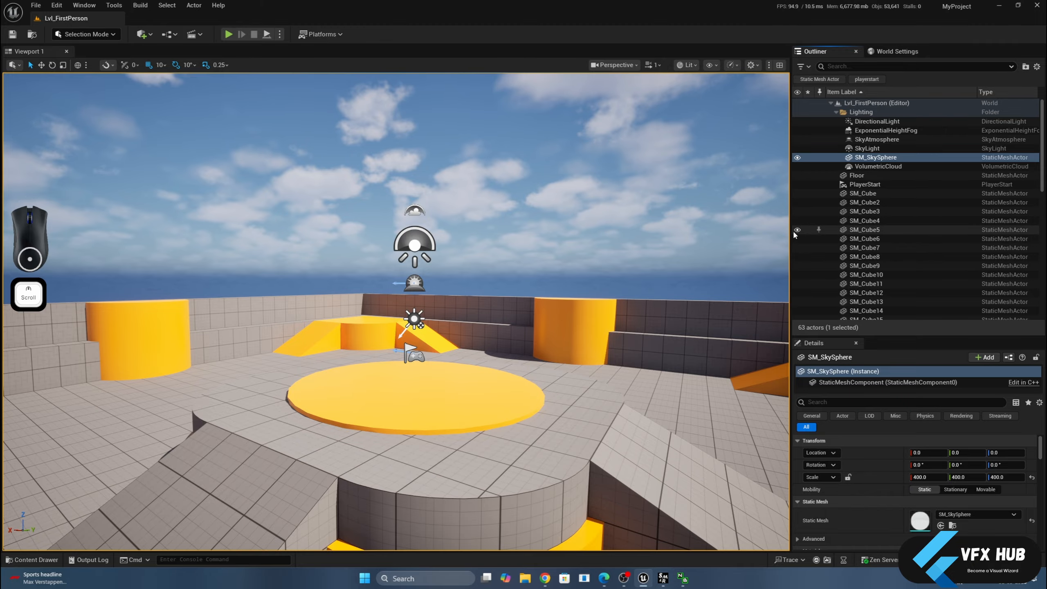
left_click_drag(791, 234, 726, 233)
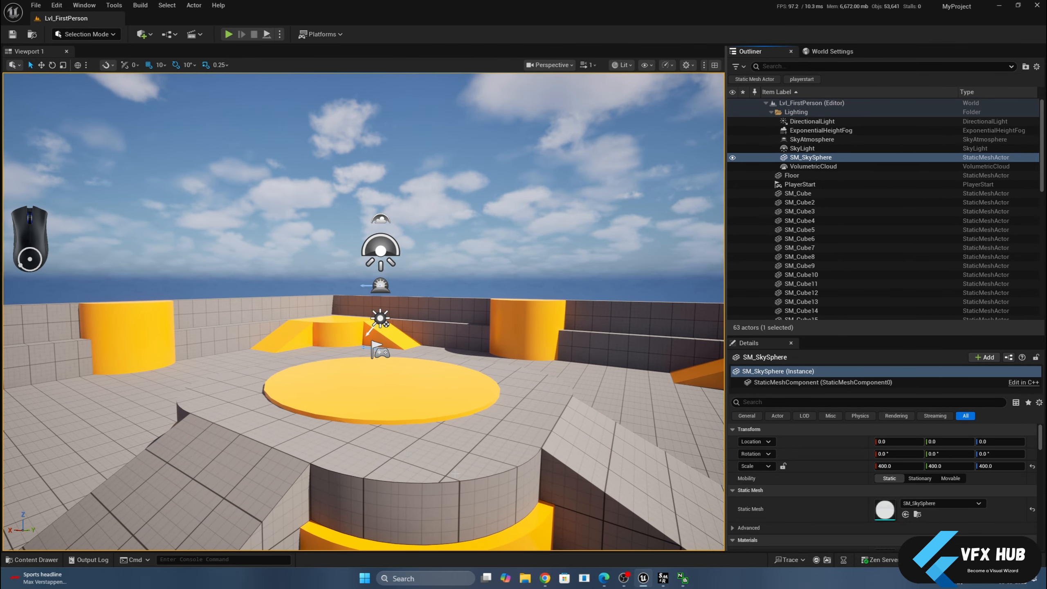
- Select the quarter pieces of the tall yellow cylinder in the viewport, alternating between SM_Cylinder5 and SM_Cylinder4, to locate them in the Outliner
left_click(368, 409)
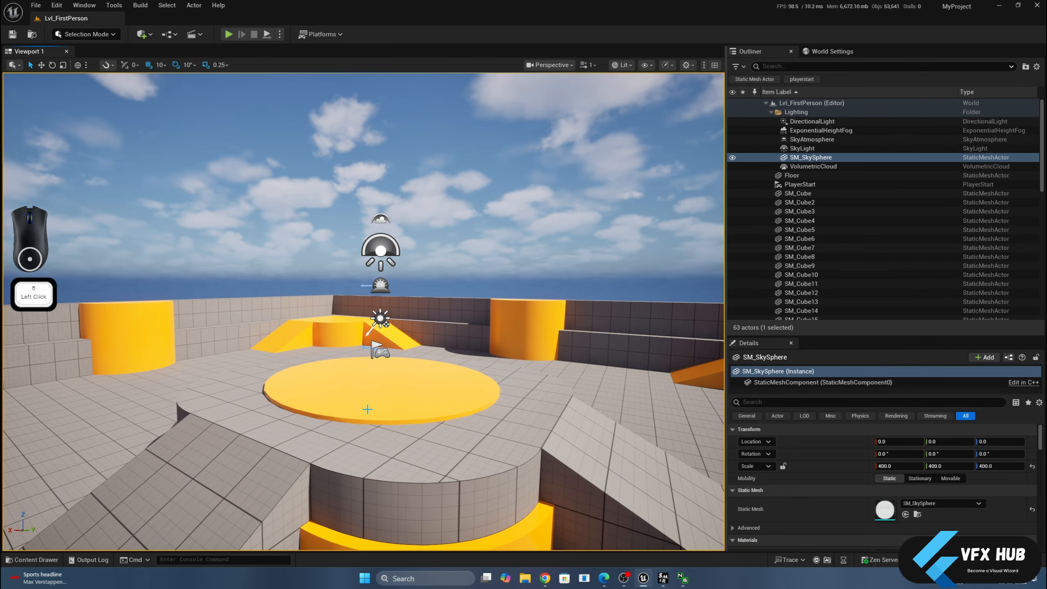
left_click(596, 322)
left_click(516, 314)
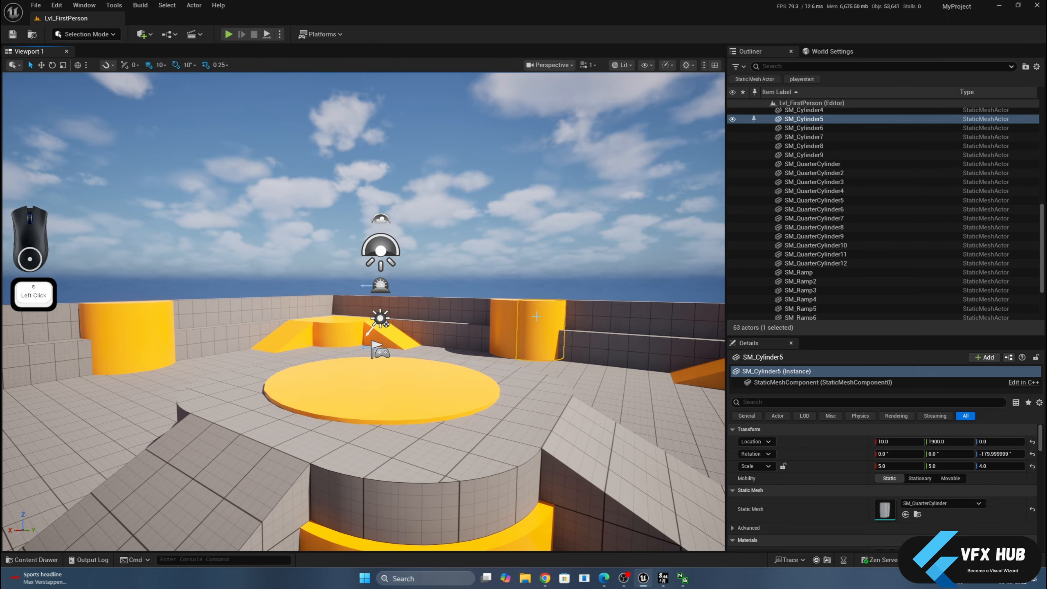
left_click(509, 315)
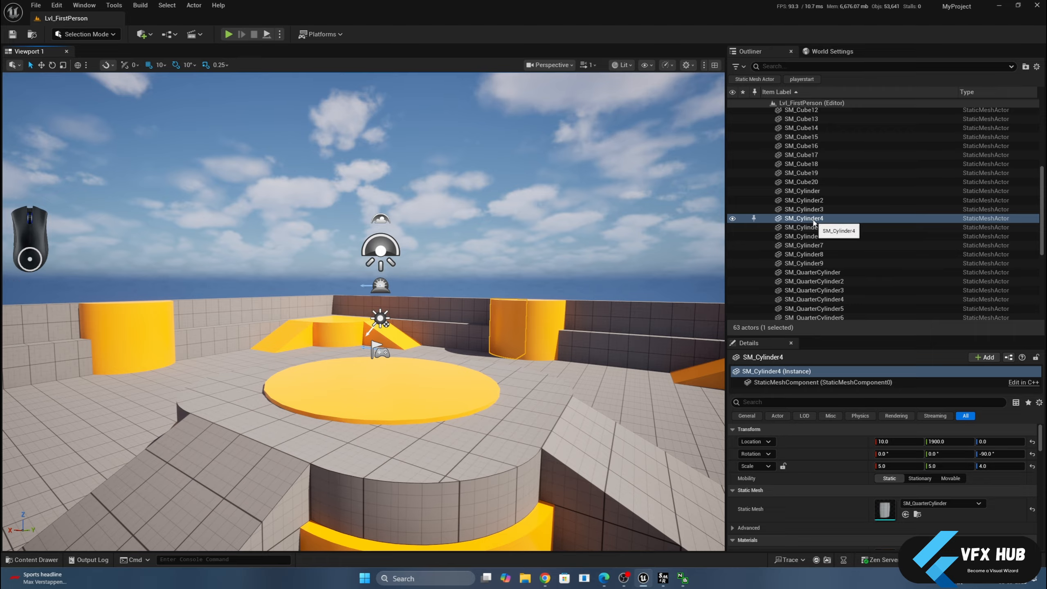
left_click(548, 311)
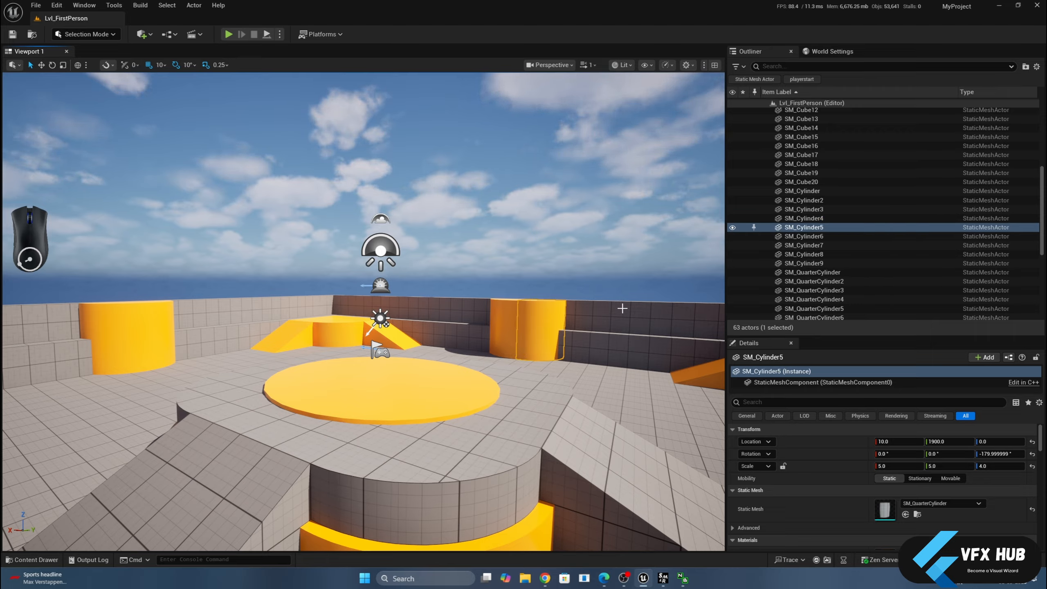
left_click(503, 328)
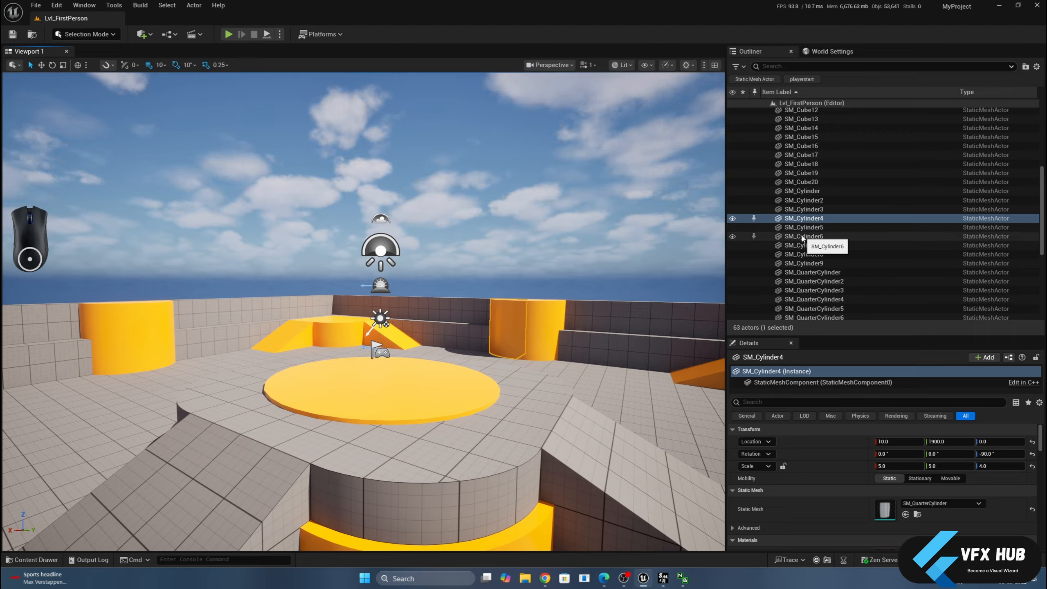
- Collapse the Lighting folder at the start of the Outliner list
scroll(804, 238, "up", 3)
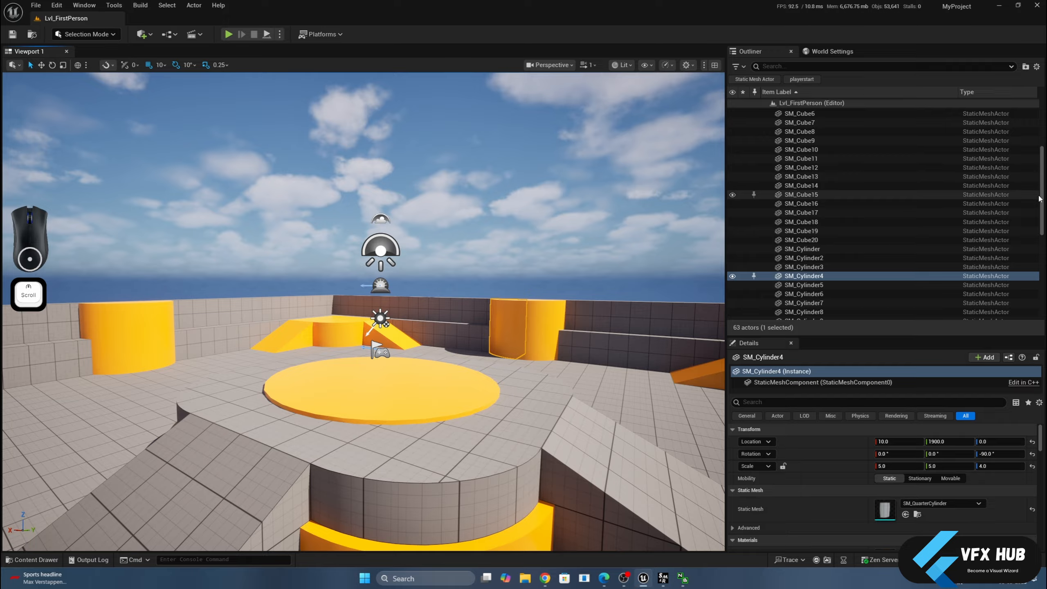
left_click_drag(1042, 201, 1042, 107)
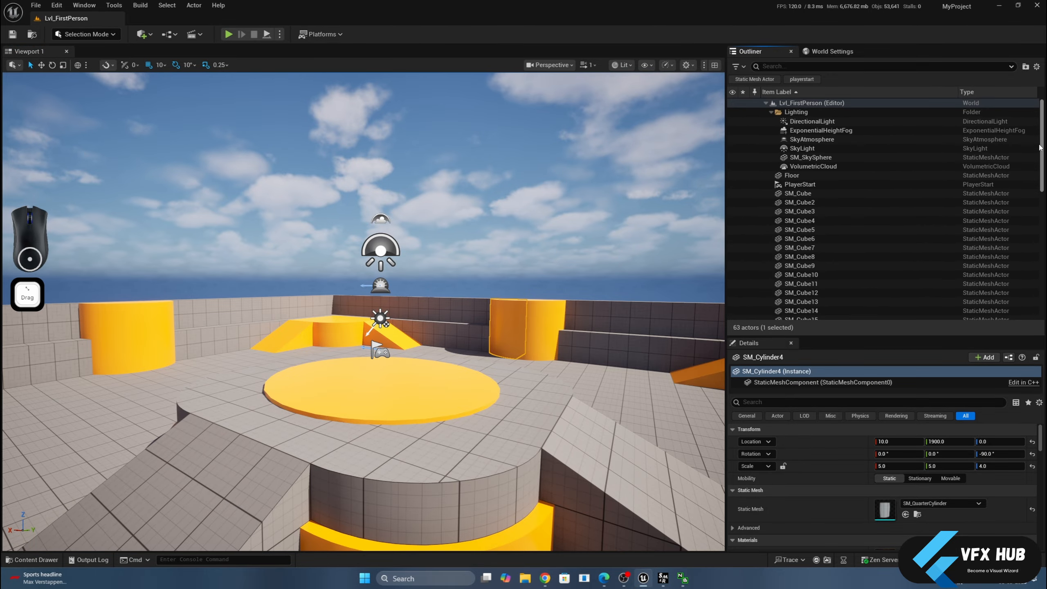
double_click(783, 115)
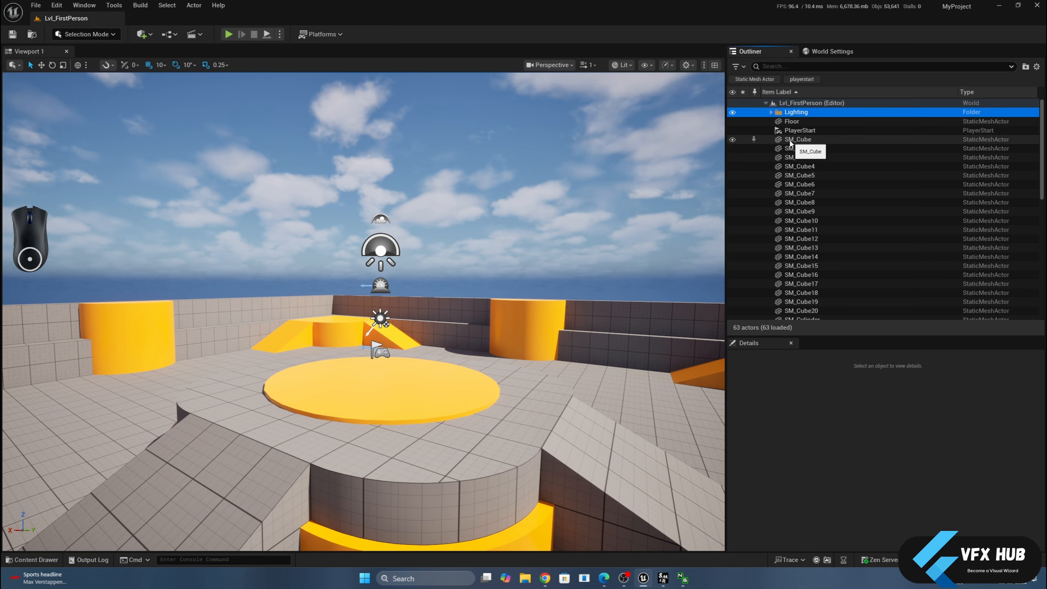
- Put the Floor actor into a new Outliner folder named floor
left_click(792, 121)
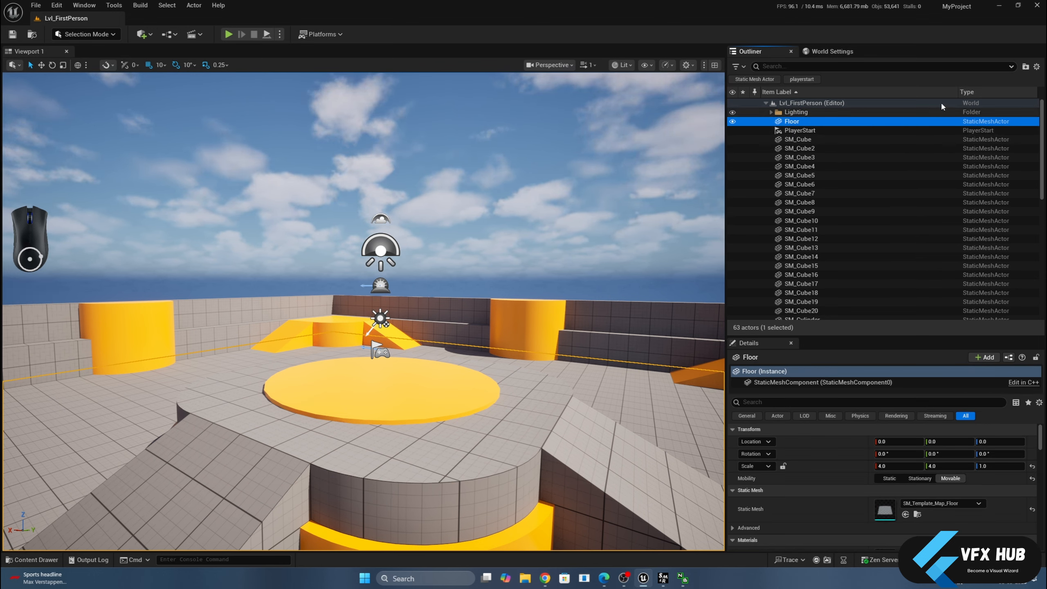
left_click(1026, 66)
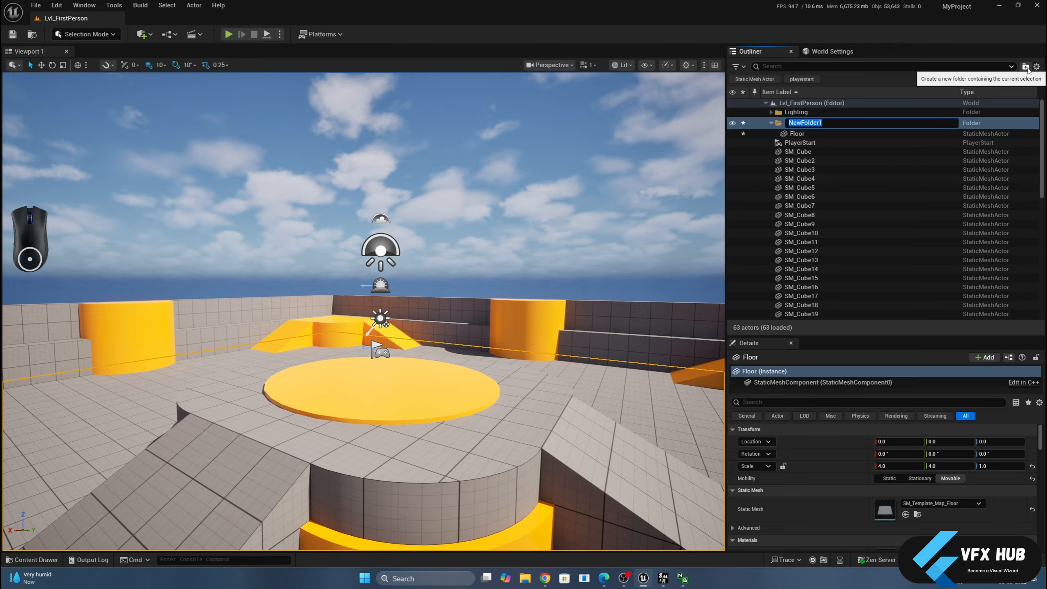
type("floor")
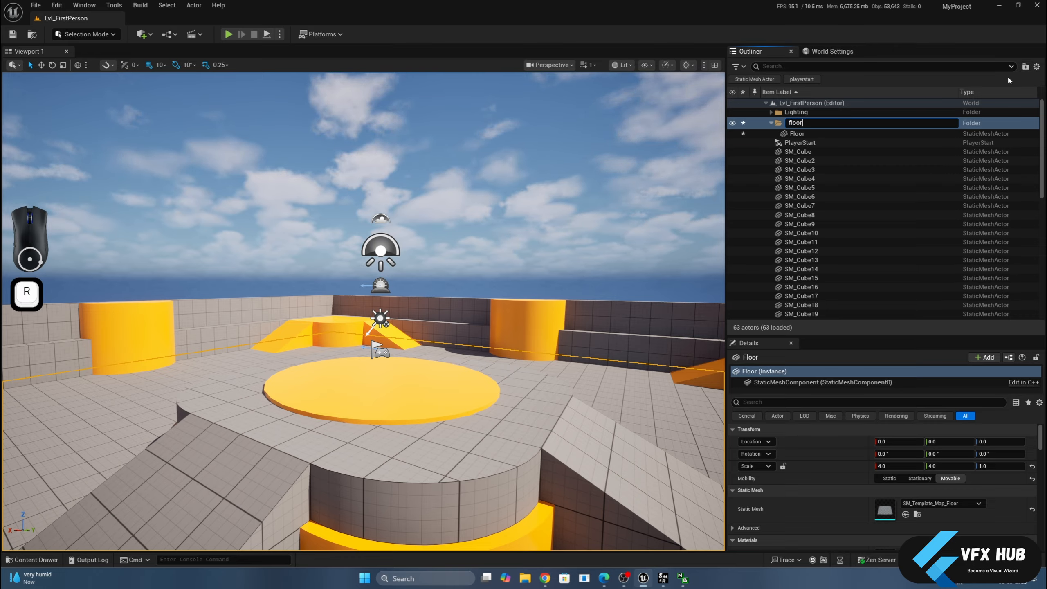
- Select SM_Cube and look through the Outliner's ungrouped cube, cylinder, quarter-cylinder and ramp actors
left_click(802, 149)
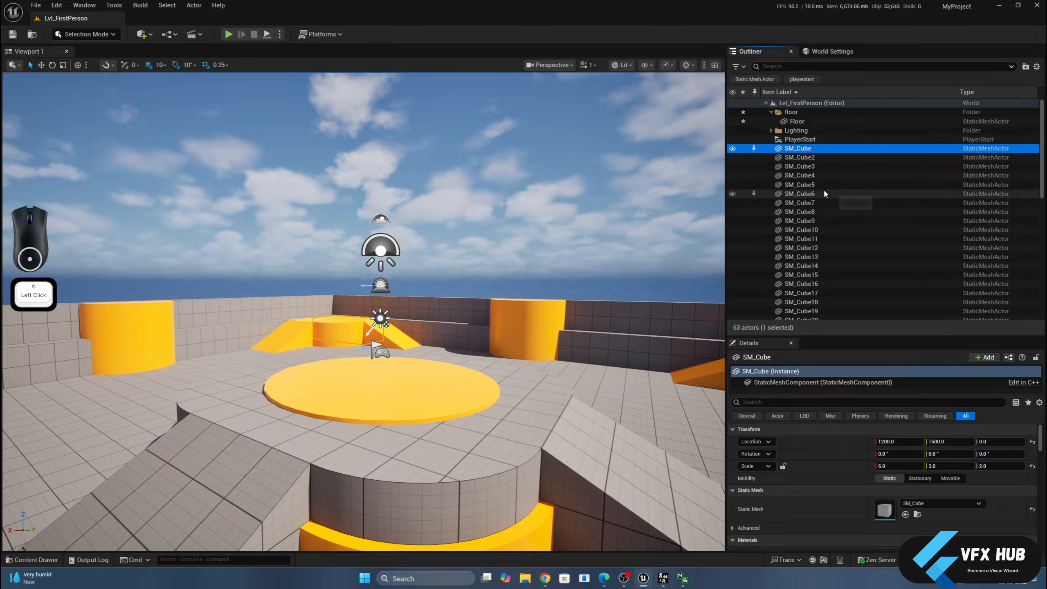
scroll(823, 188, "down", 6)
scroll(825, 193, "down", 4)
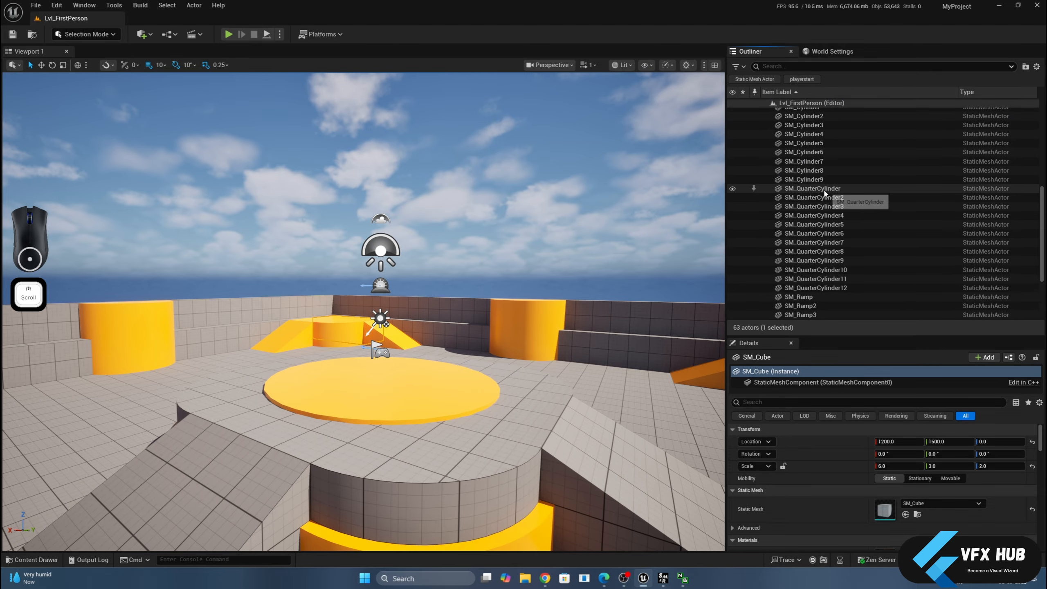
scroll(823, 198, "up", 2)
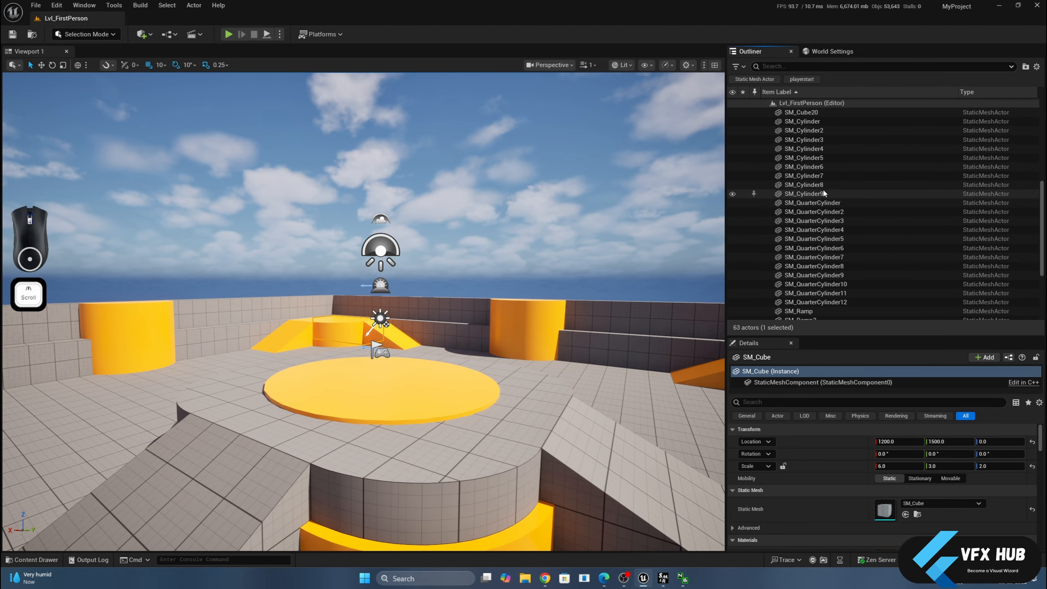
scroll(813, 223, "up", 8)
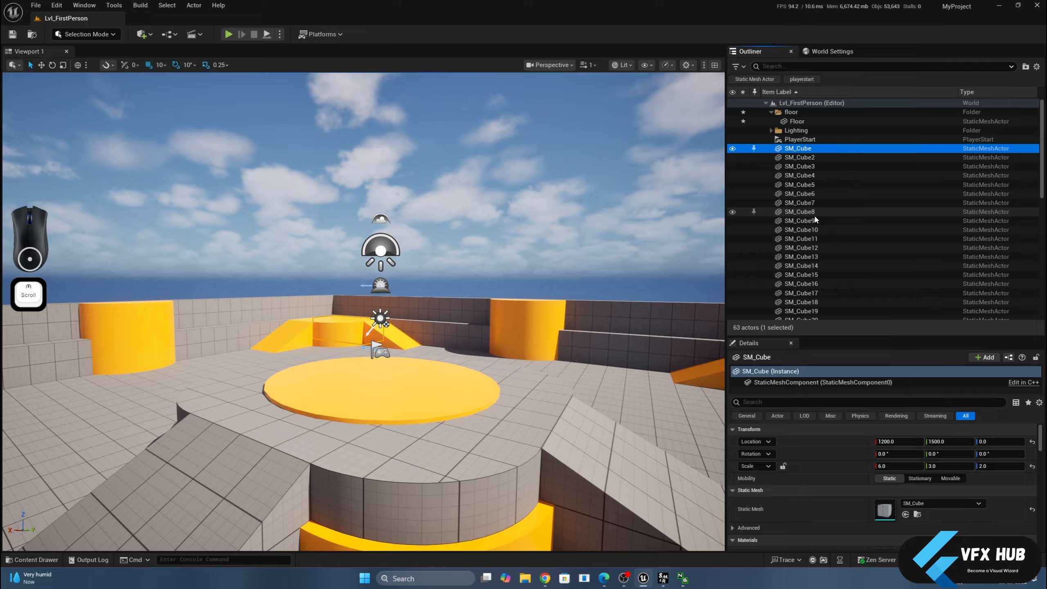
scroll(815, 219, "down", 8)
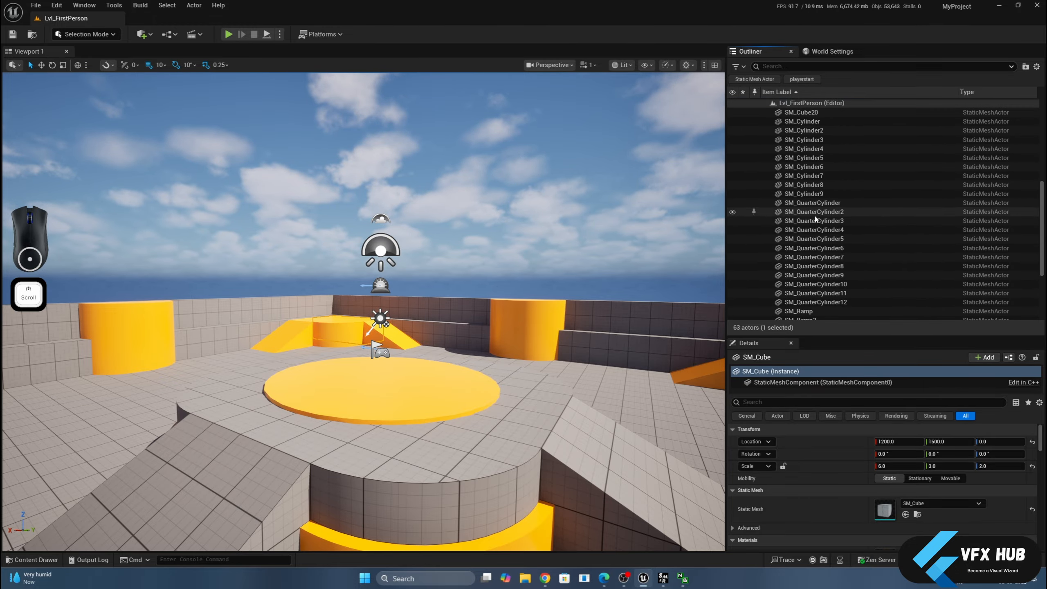
scroll(816, 218, "down", 5)
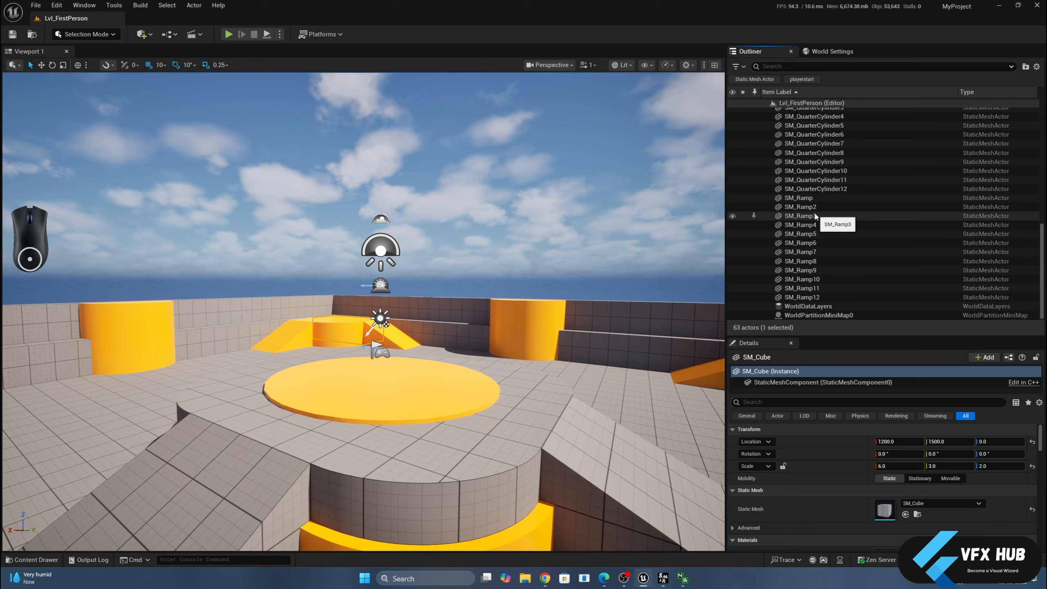
scroll(815, 212, "up", 10)
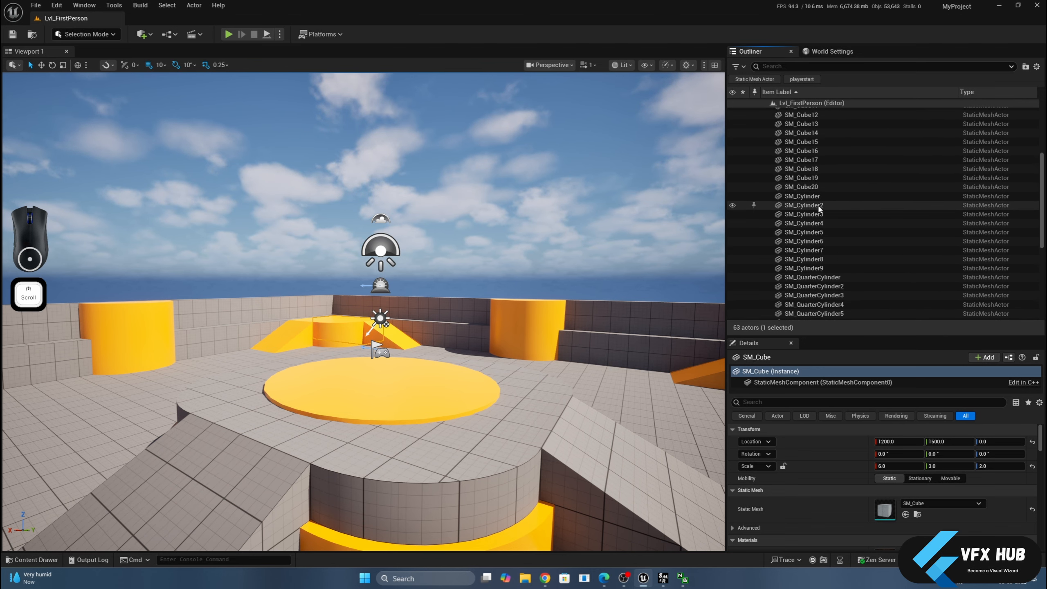
- Filter the Outliner by "ramp" and group SM_Ramp through SM_Ramp12 in a new folder
left_click(842, 67)
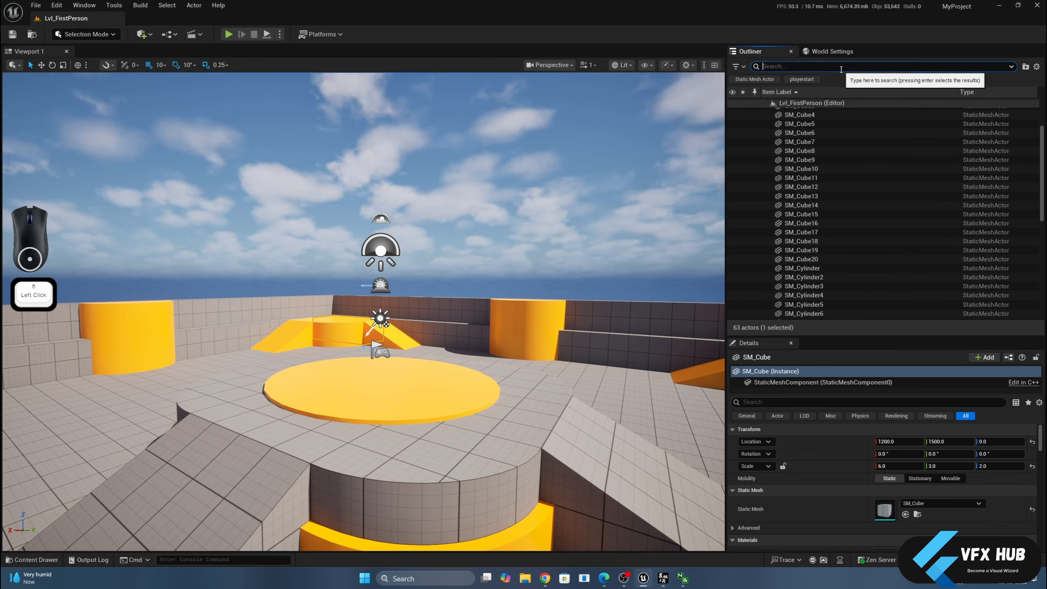
type("ramp")
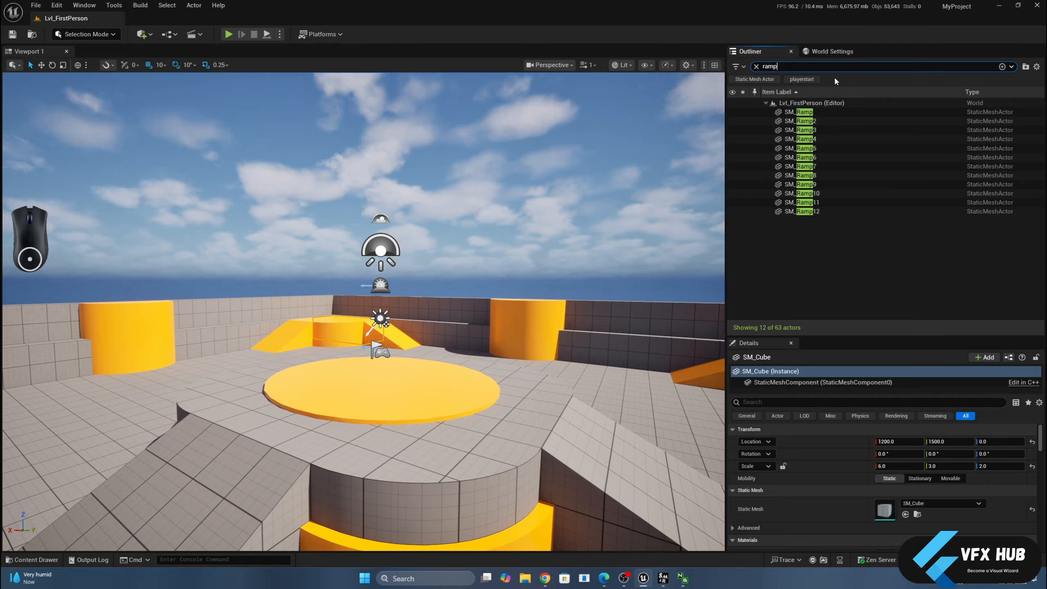
left_click(799, 111)
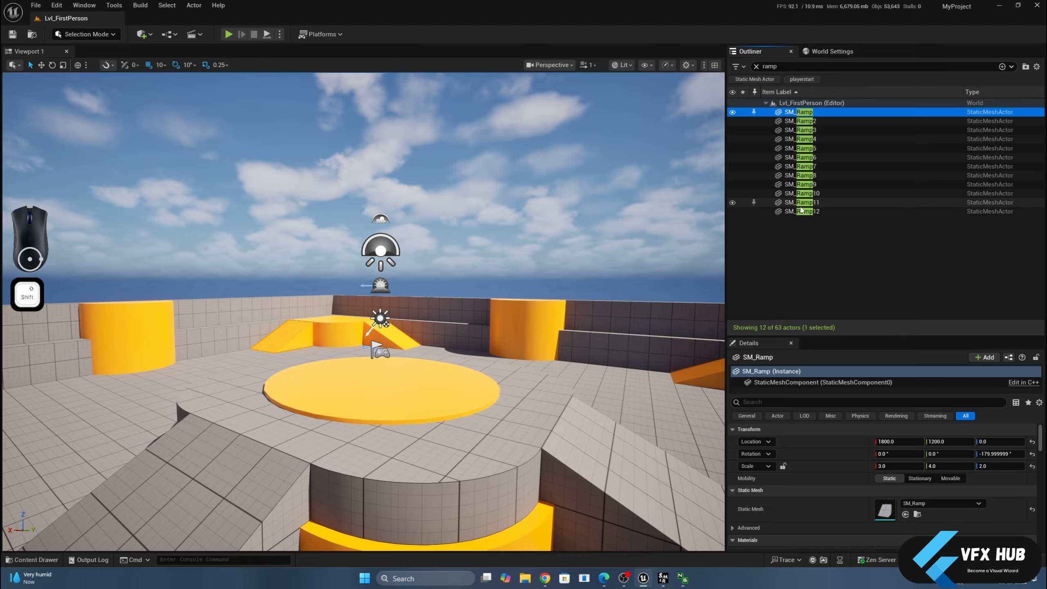
left_click(801, 212, "shift")
left_click(1025, 66)
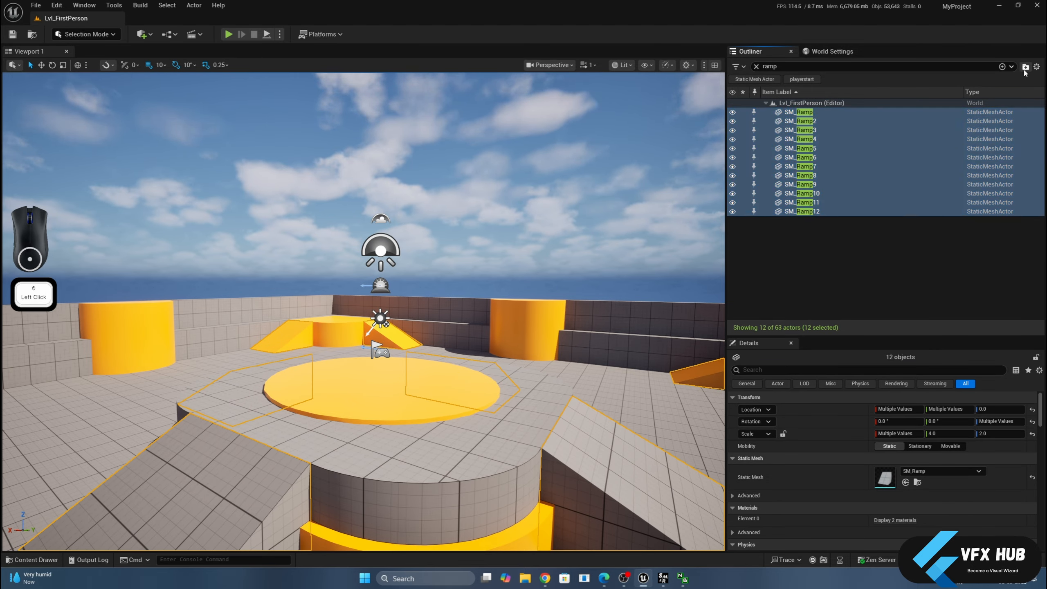
- Rename the ramps' new folder as ramp and collapse it in the unfiltered Outliner
left_click(806, 113)
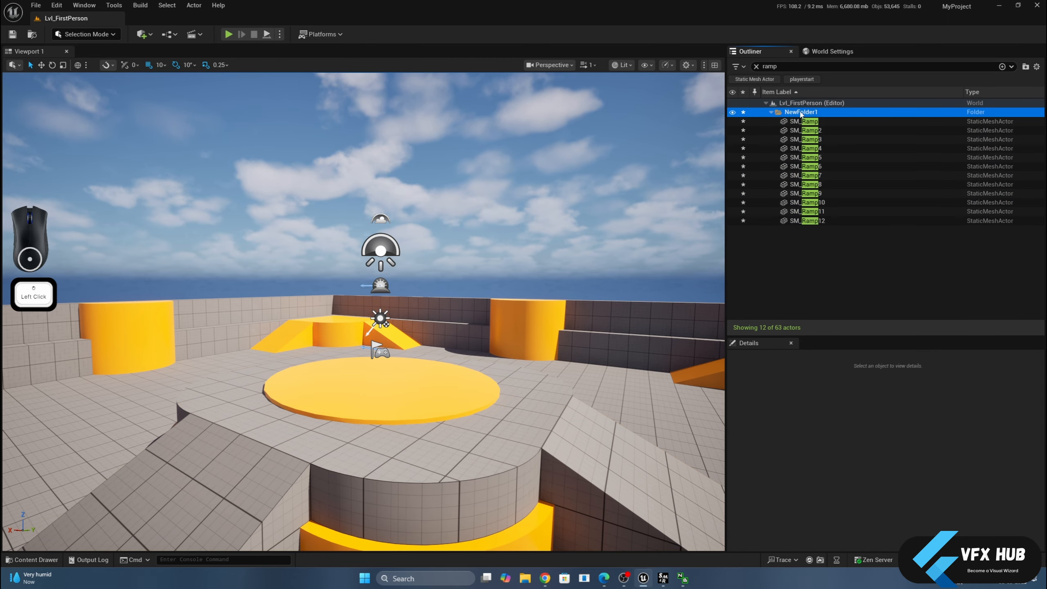
key("F2")
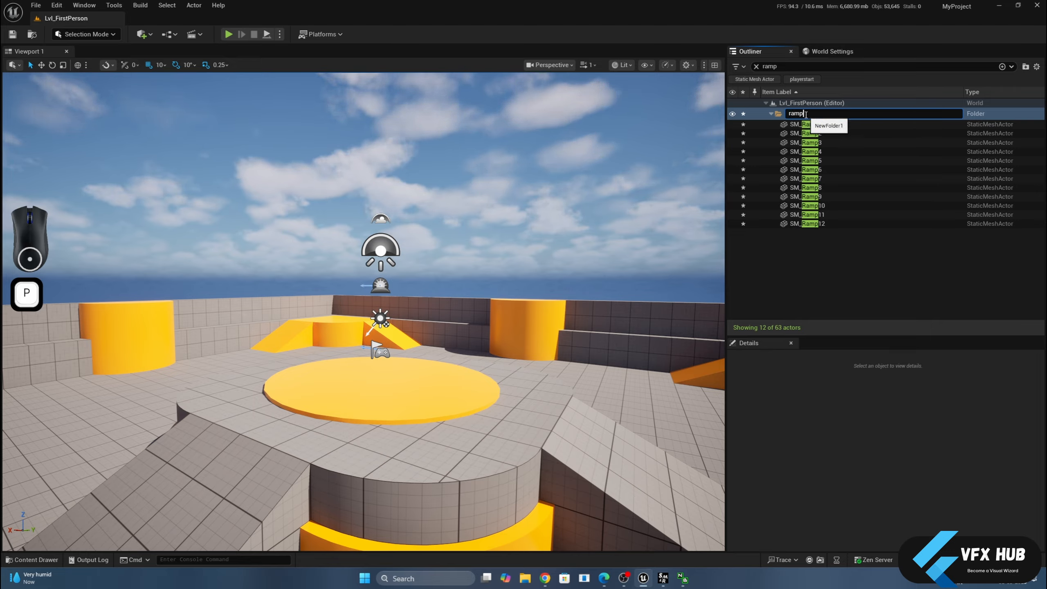
key("Return")
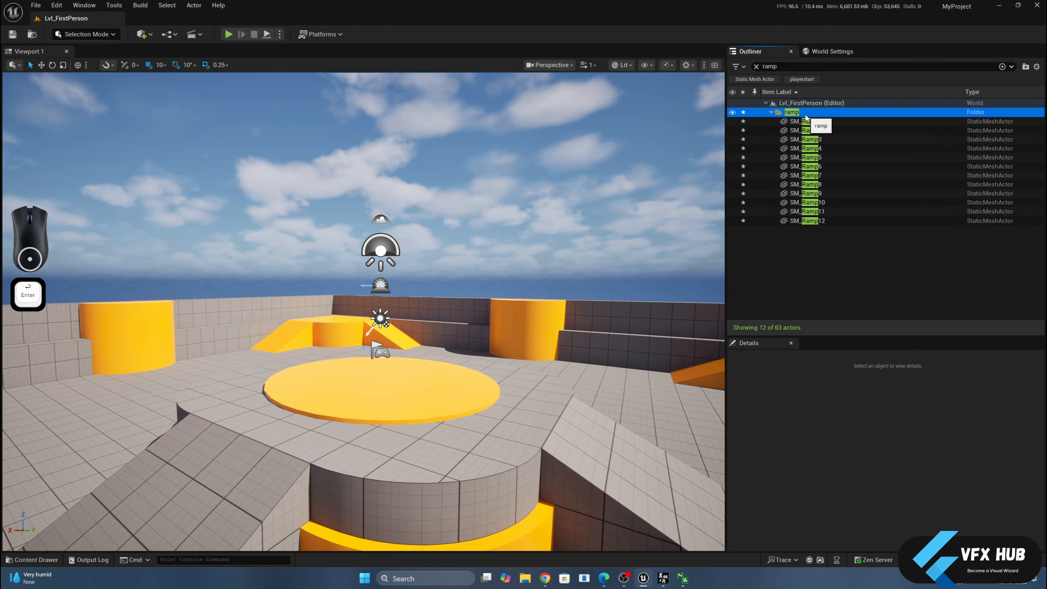
left_click(756, 66)
left_click(771, 140)
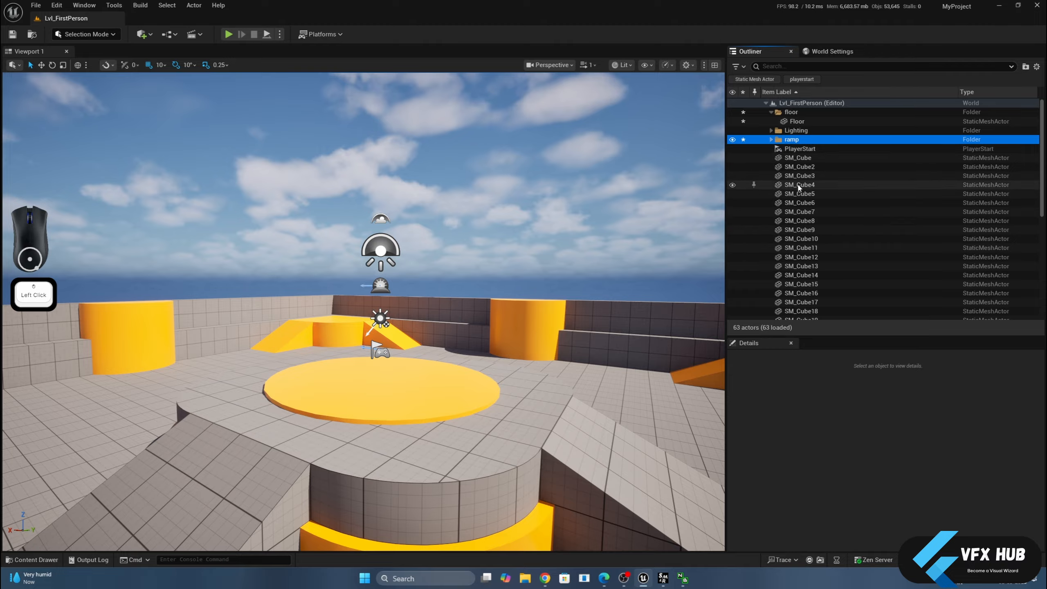
- Group the actors SM_Cube through SM_Cube20 in a new Outliner folder named cube
left_click(798, 157)
scroll(808, 182, "down", 3)
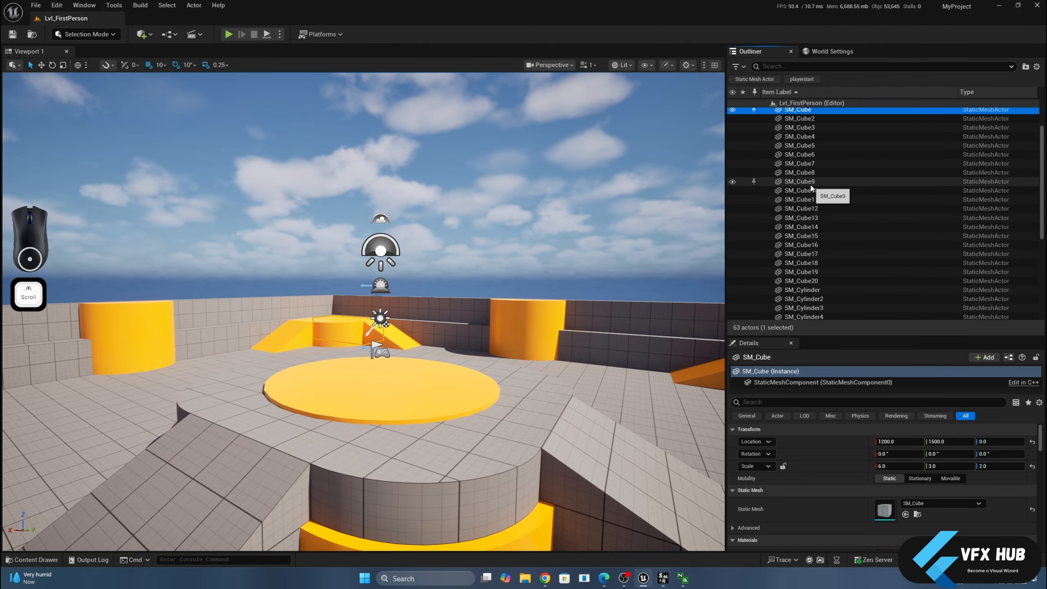
scroll(814, 214, "down", 3)
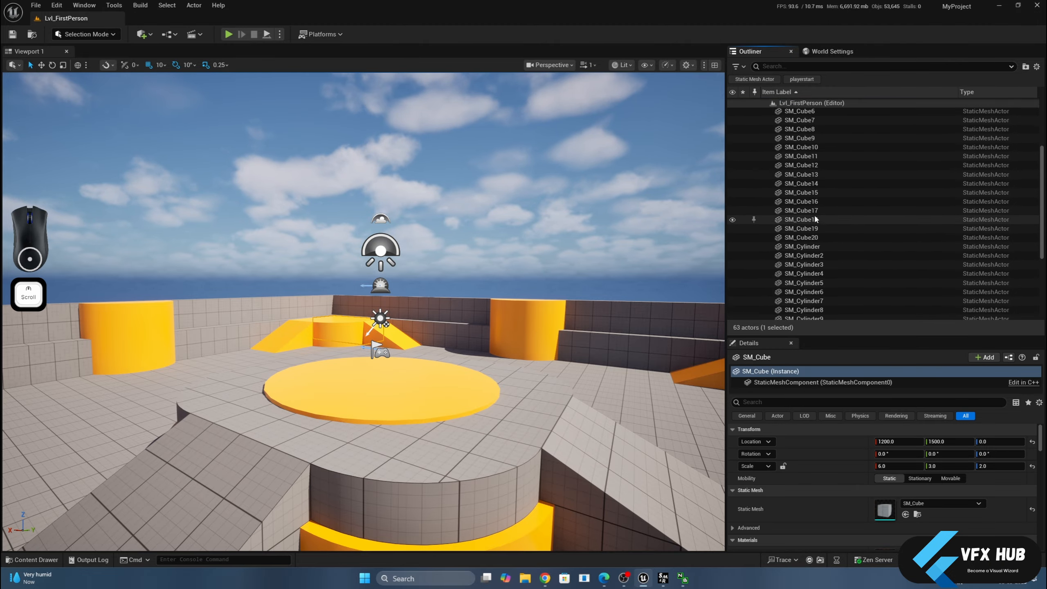
left_click(814, 238, "shift")
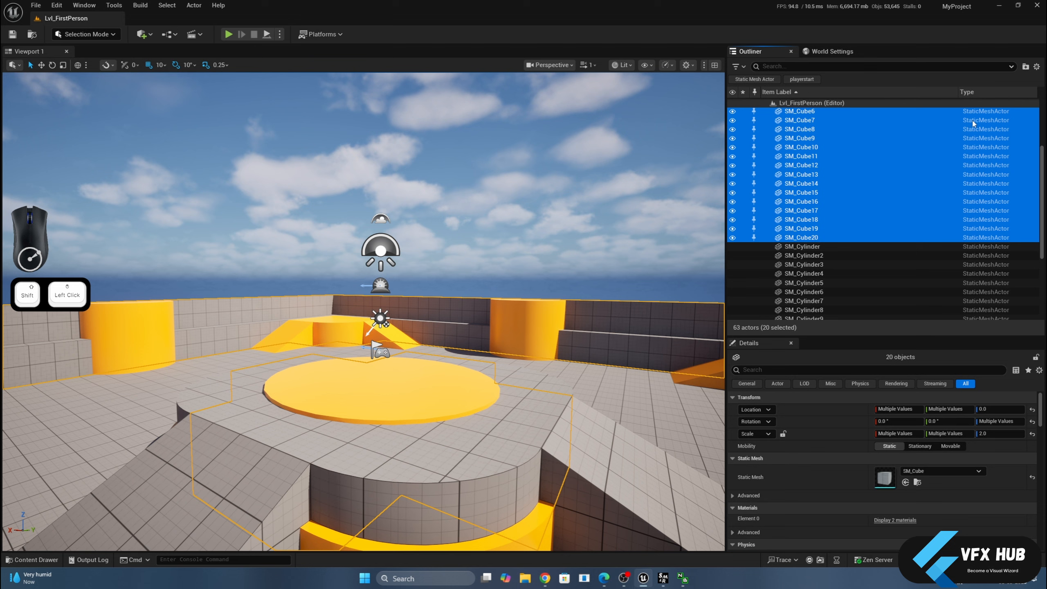
left_click(1026, 67)
type("cube")
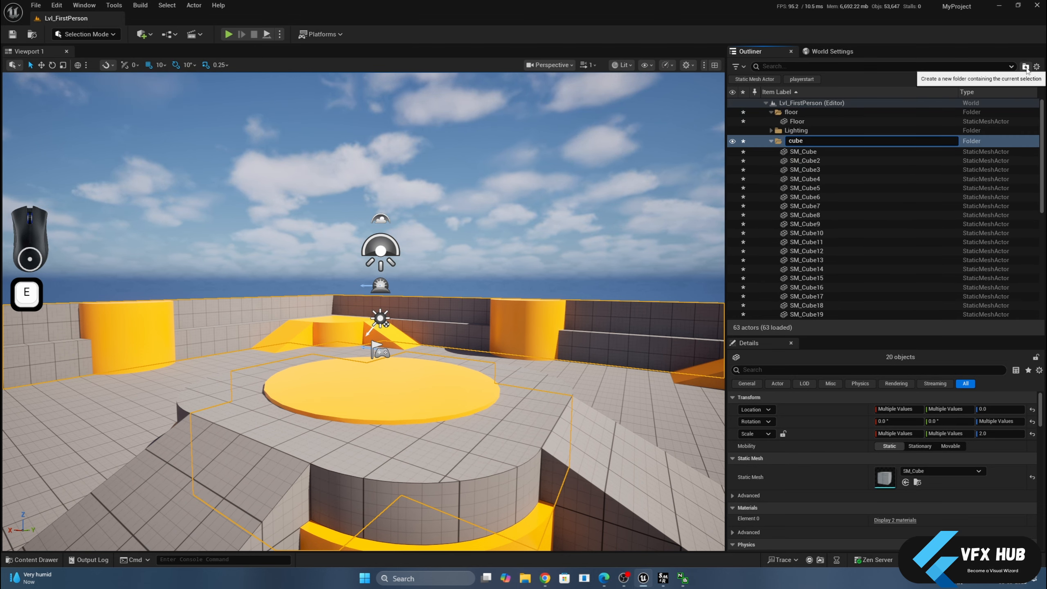
key("Return")
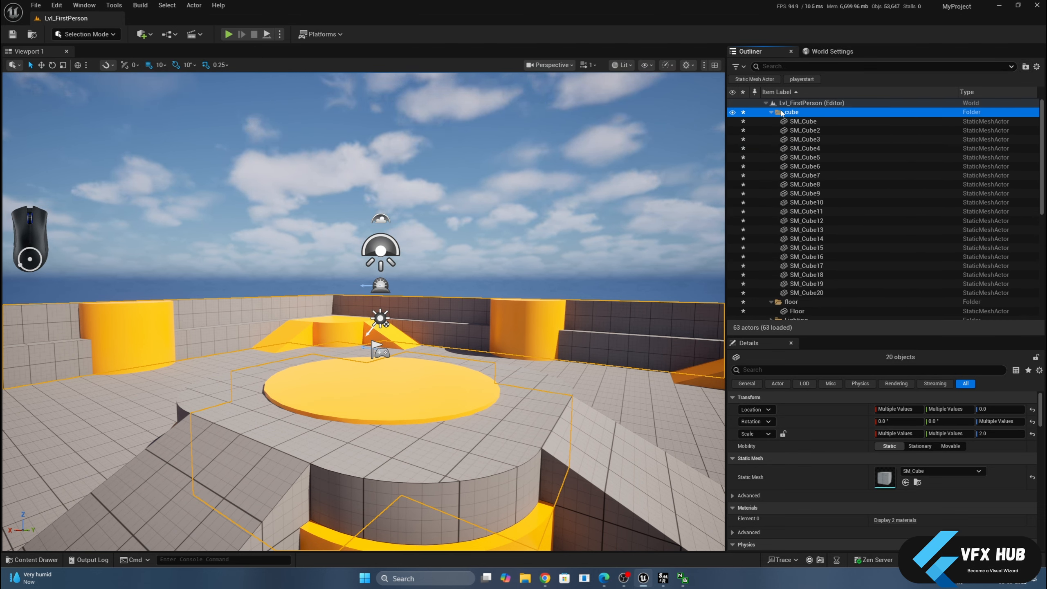
- Collapse the cube and floor folders in the Outliner
left_click(771, 113)
scroll(773, 167, "up", 2)
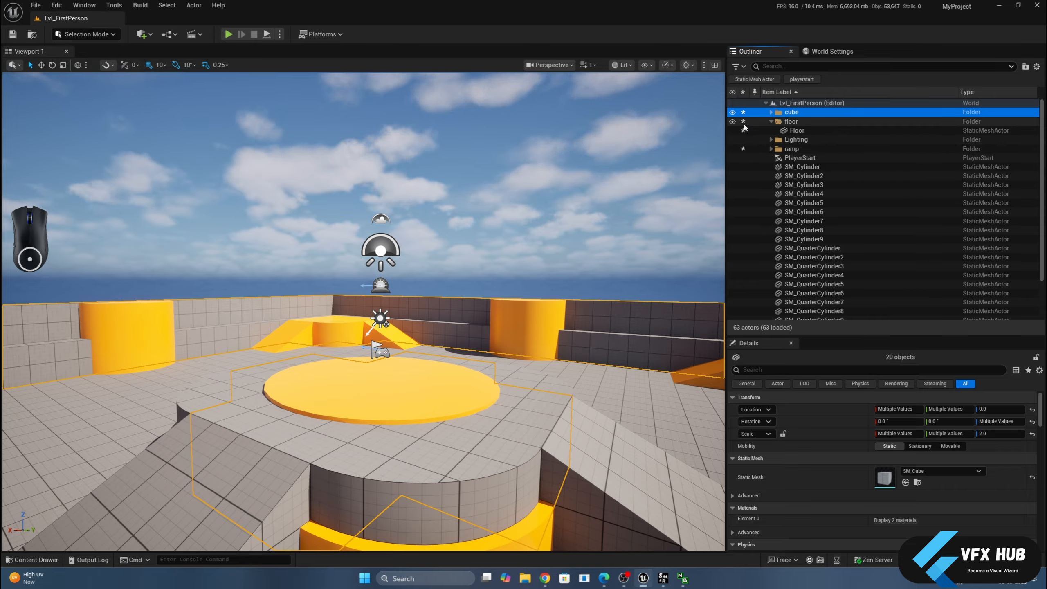
left_click(771, 122)
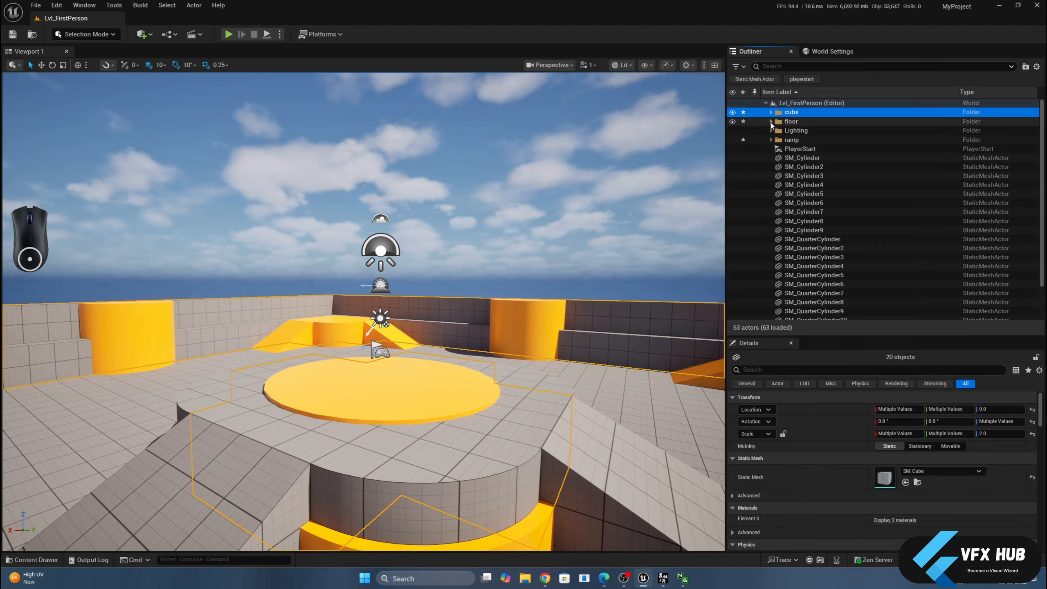
- Select the actors SM_Cylinder through SM_Cylinder9 together in the Outliner, and replace that selection with the sky sphere
left_click(797, 158)
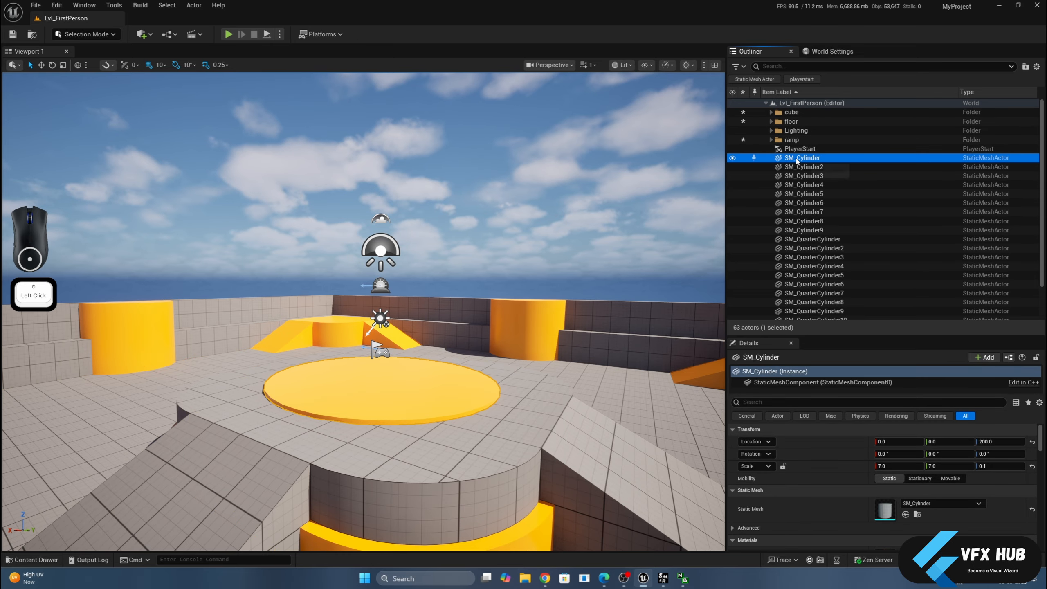
left_click(804, 231, "shift")
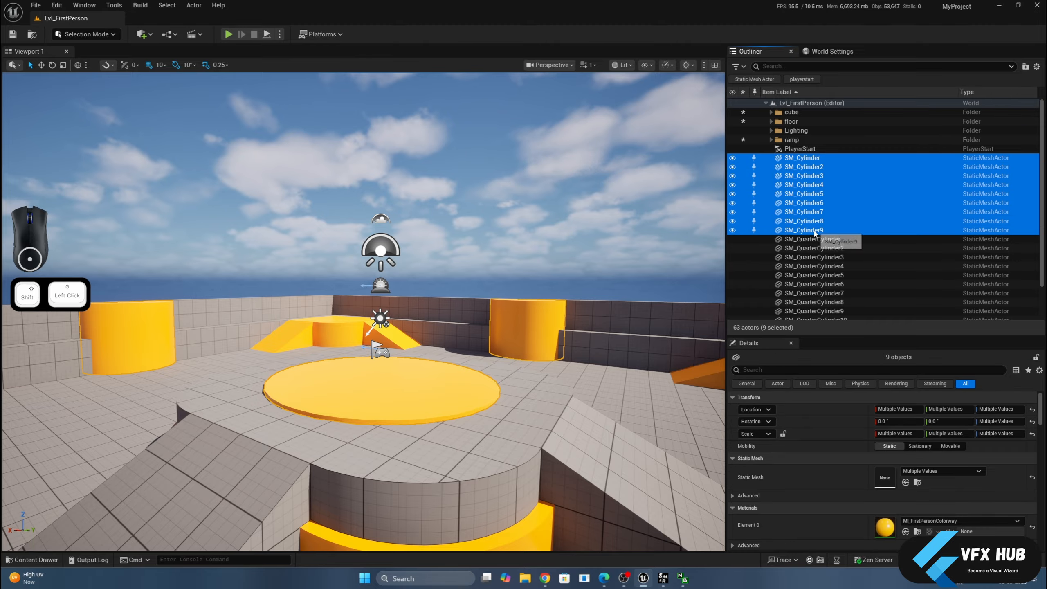
left_click(654, 228)
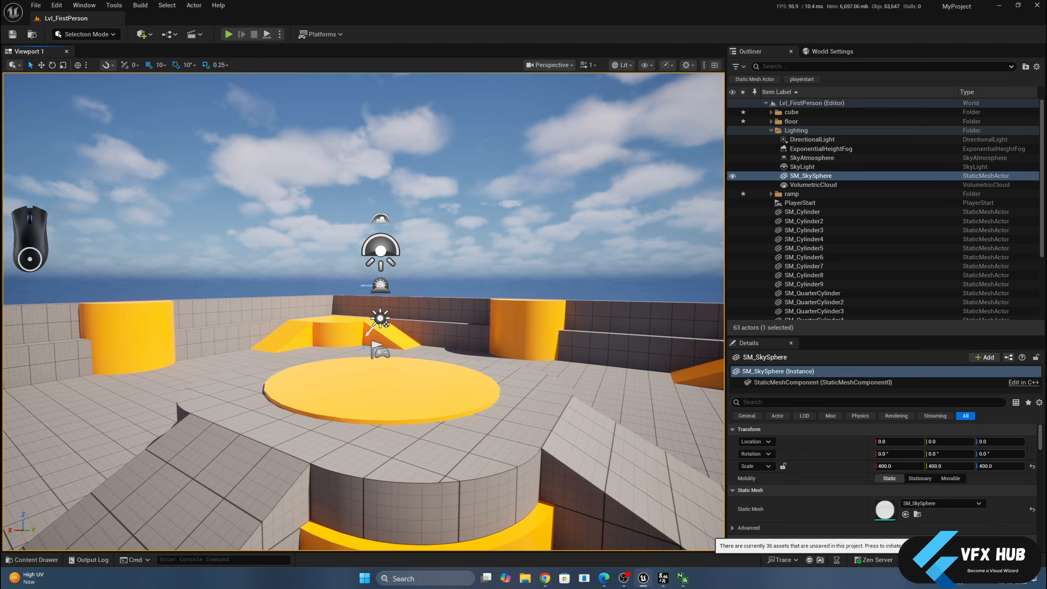
- Save all unsaved level content, including the cube, floor and ramp folders
left_click(932, 560)
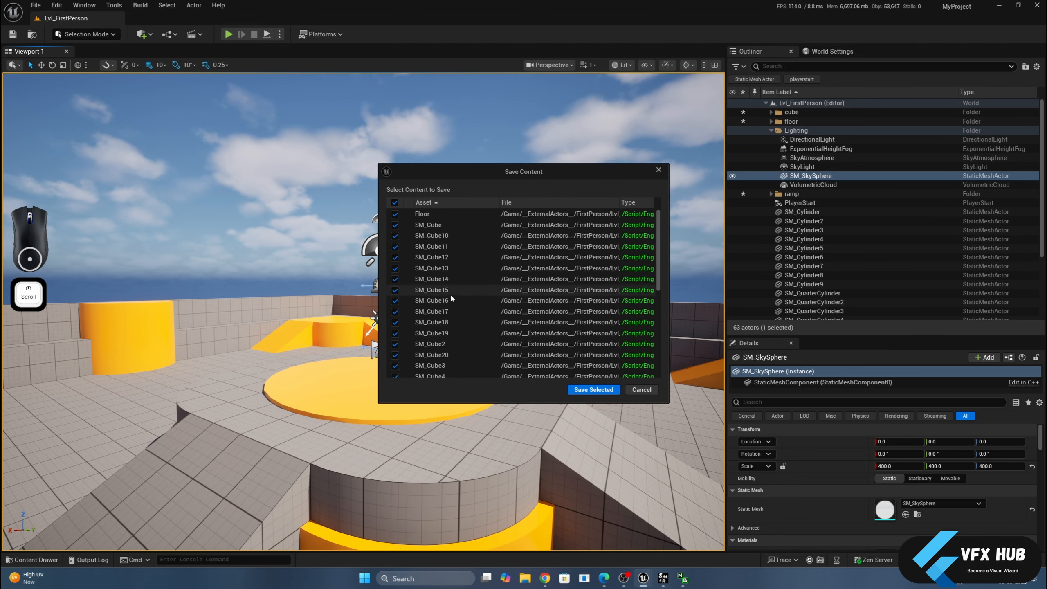
scroll(450, 293, "down", 7)
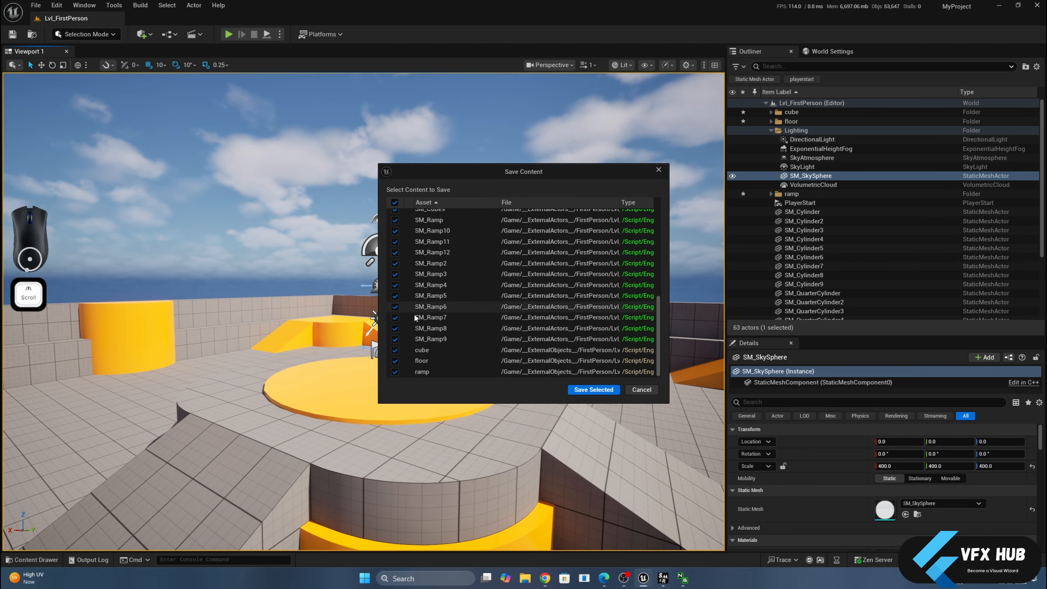
left_click(395, 371)
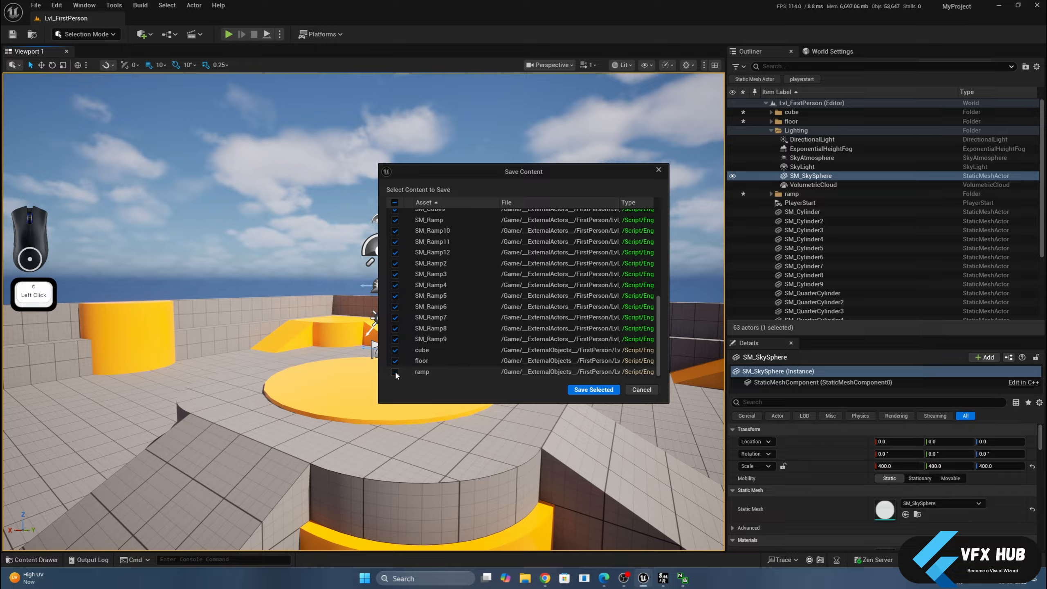
left_click(395, 372)
left_click(607, 393)
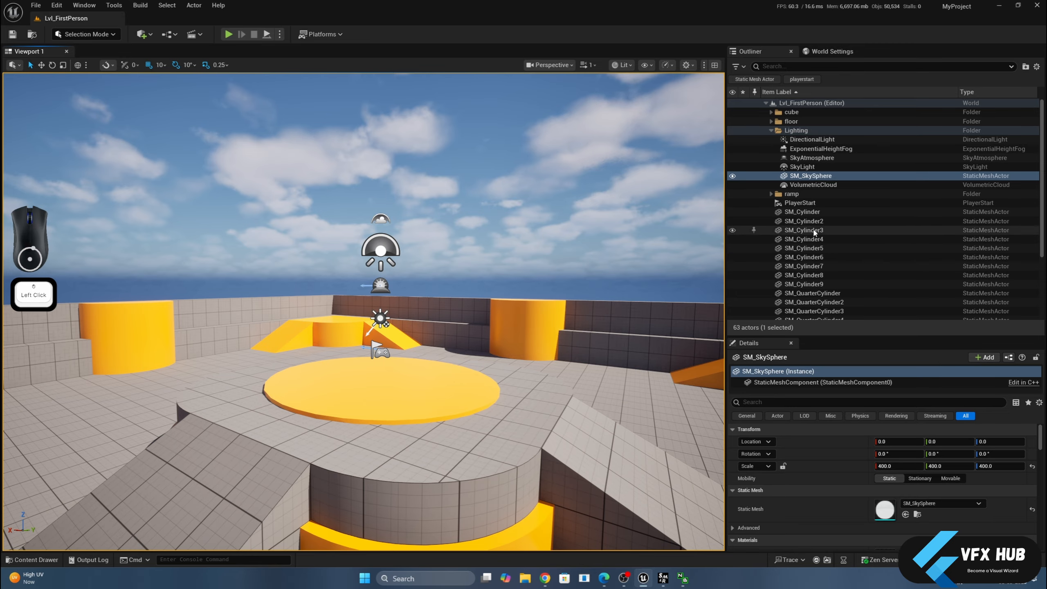
- Remove the Static Mesh Actor filter from the Outliner and delete the custom filter playerstart
left_click(771, 130)
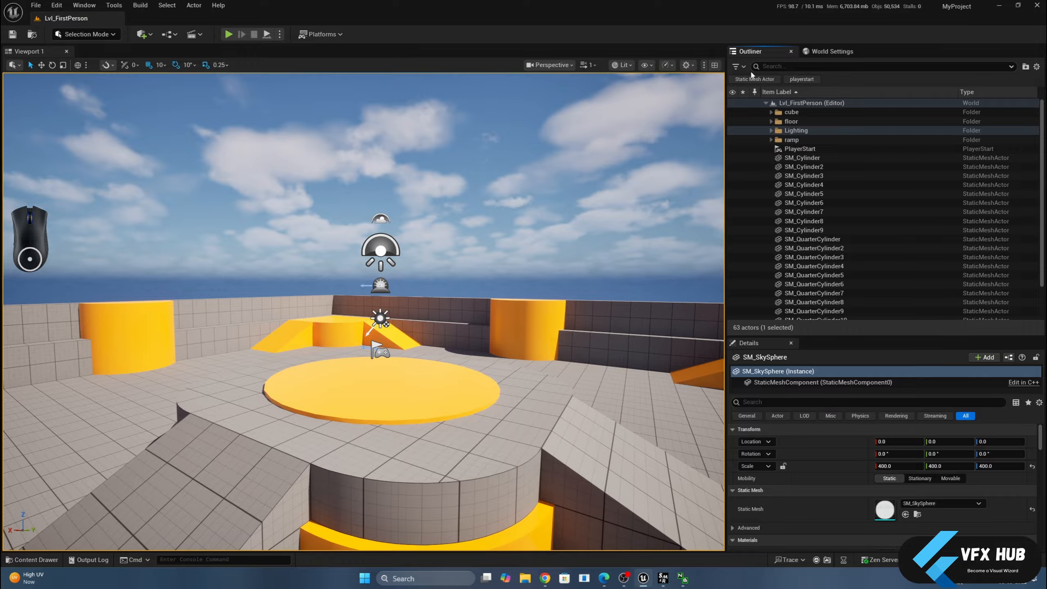
left_click(739, 66)
left_click(742, 198)
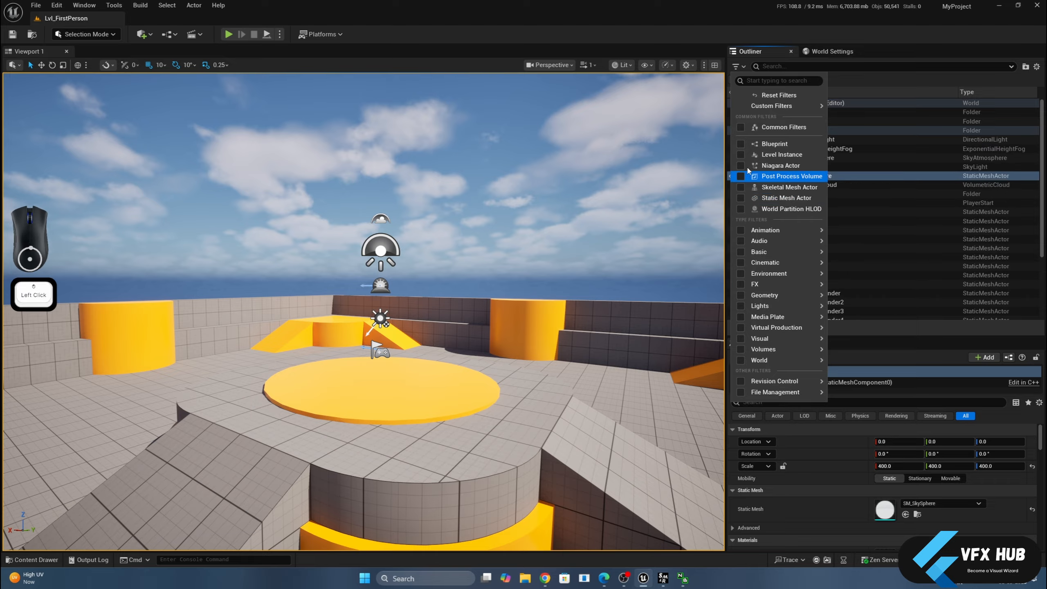
mouse_move(811, 113)
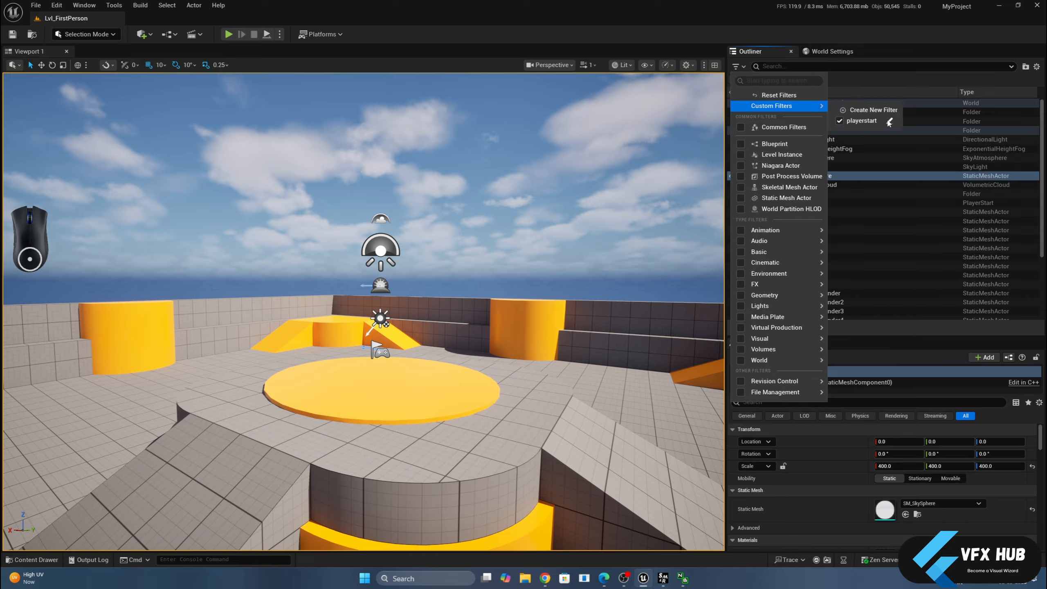
left_click(889, 122)
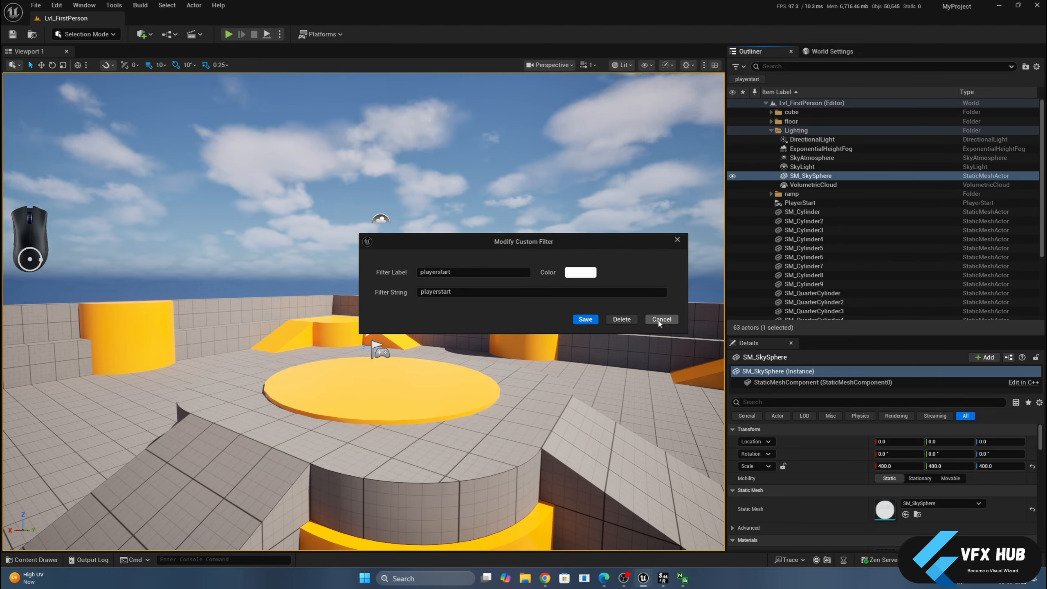
left_click(621, 319)
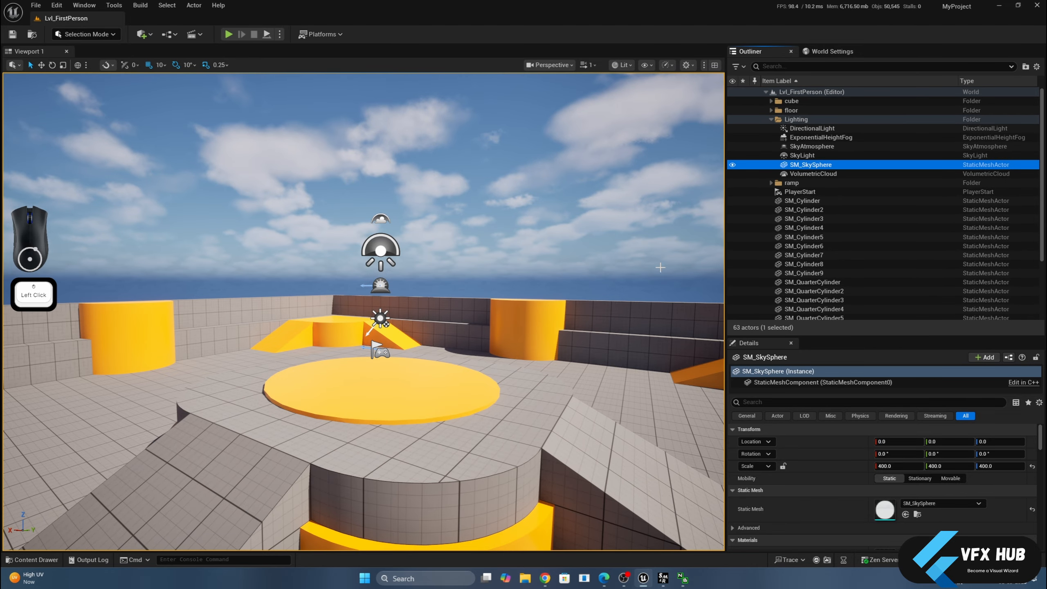
- Add the Static Mesh Actor filter to the Outliner, look through the filtered list, and deactivate the filter
left_click(746, 67)
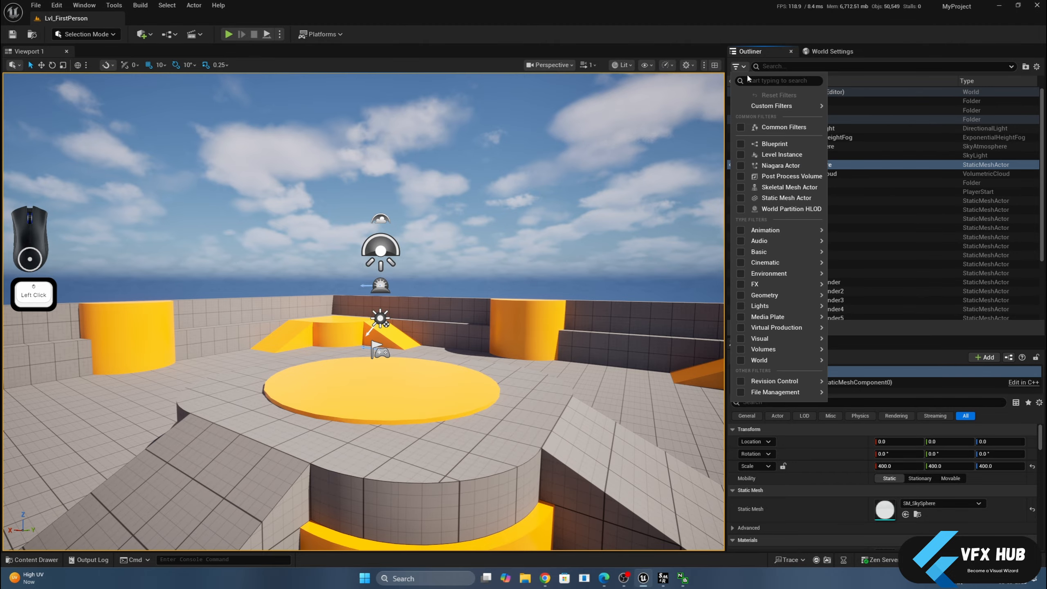
left_click(741, 198)
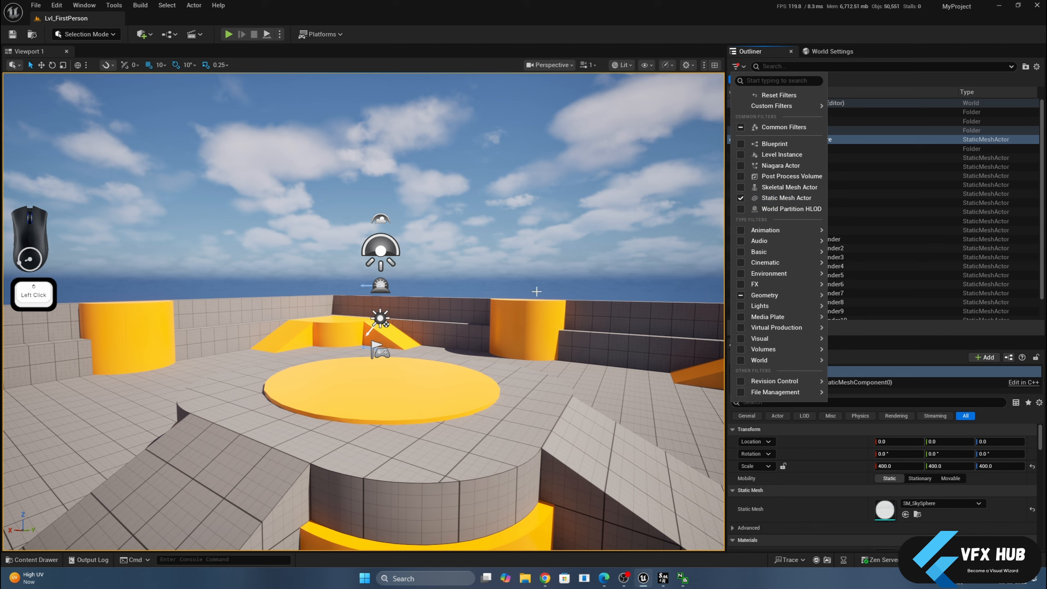
left_click(524, 317)
left_click(524, 317)
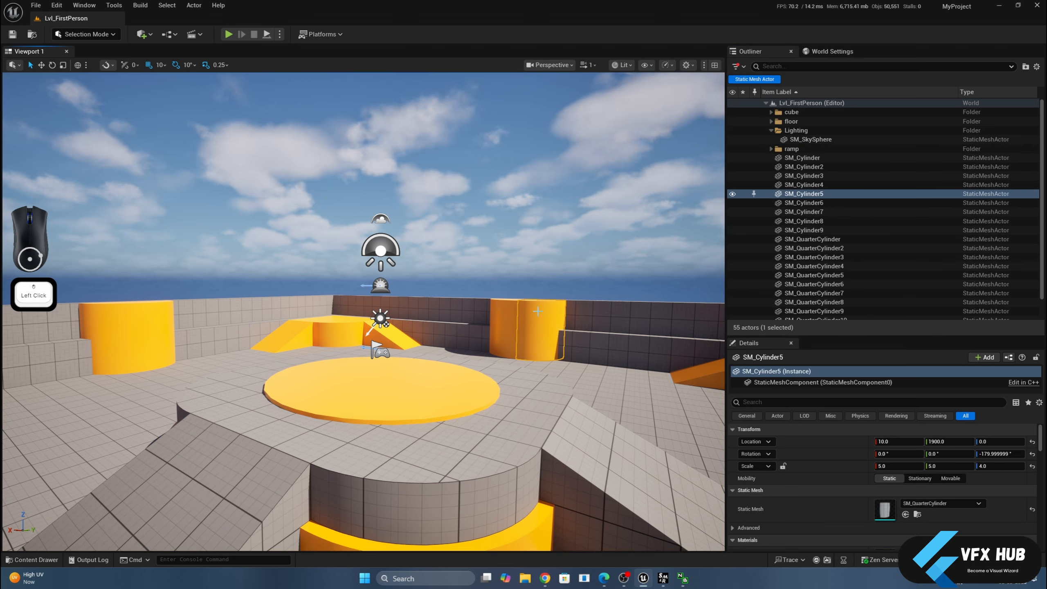
left_click(795, 92)
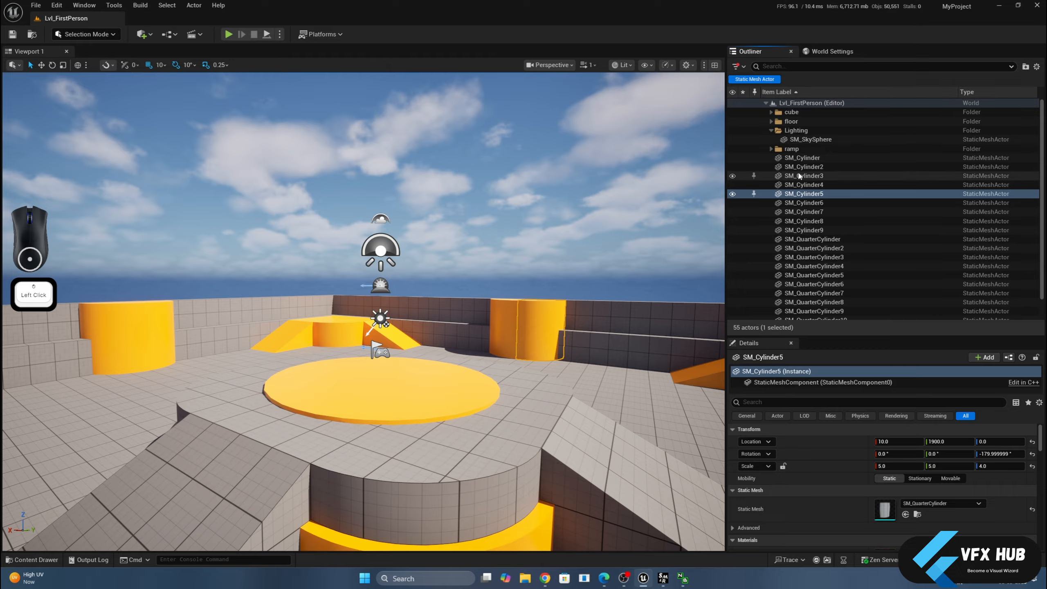
scroll(801, 144, "up", 2)
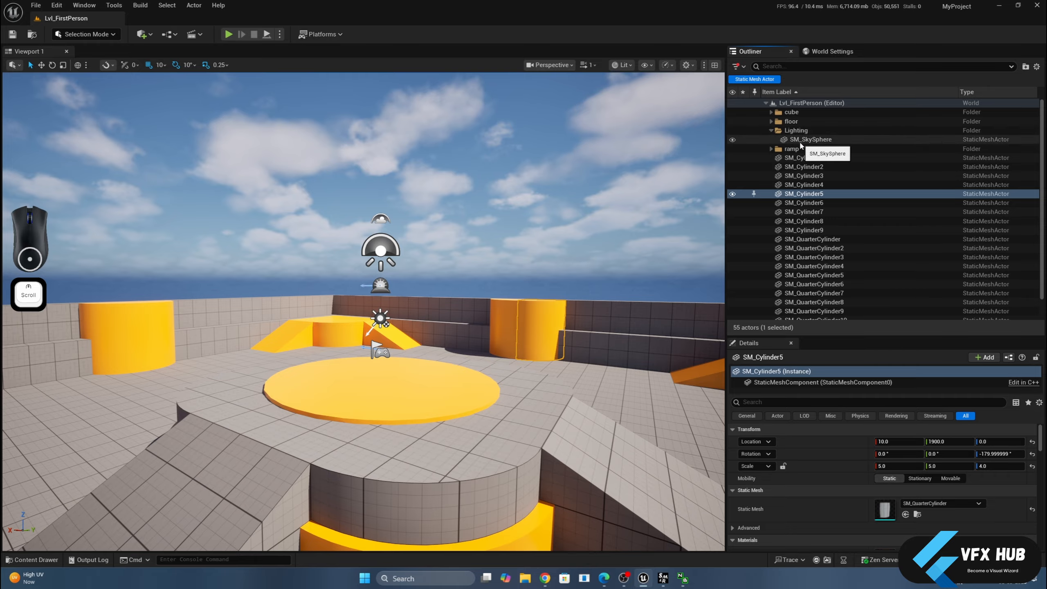
left_click(767, 80)
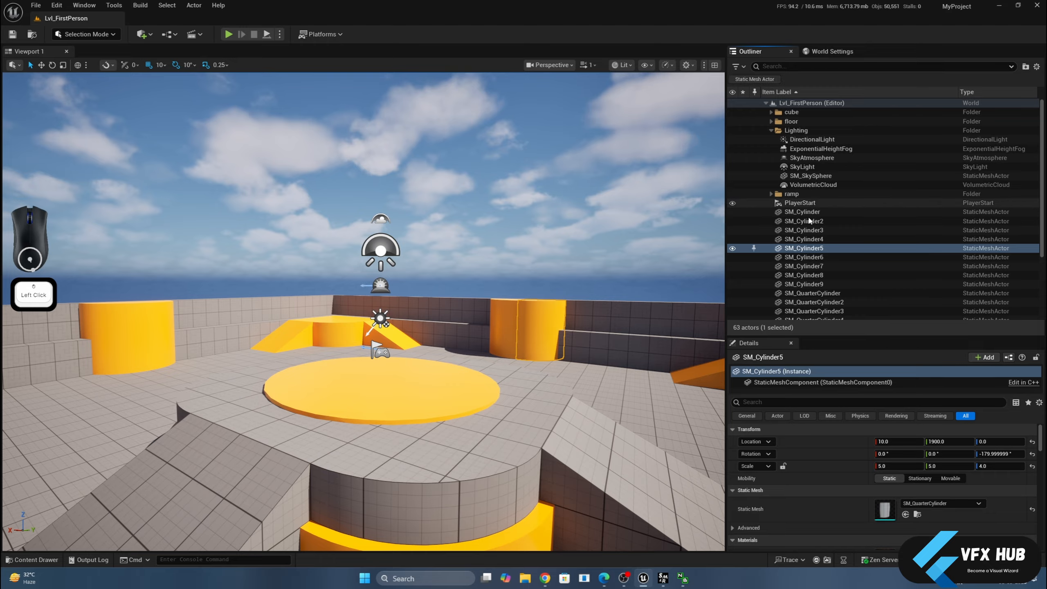
- Toggle the viewport's Static Meshes show flag off and back on
left_click(804, 230)
left_click(789, 266)
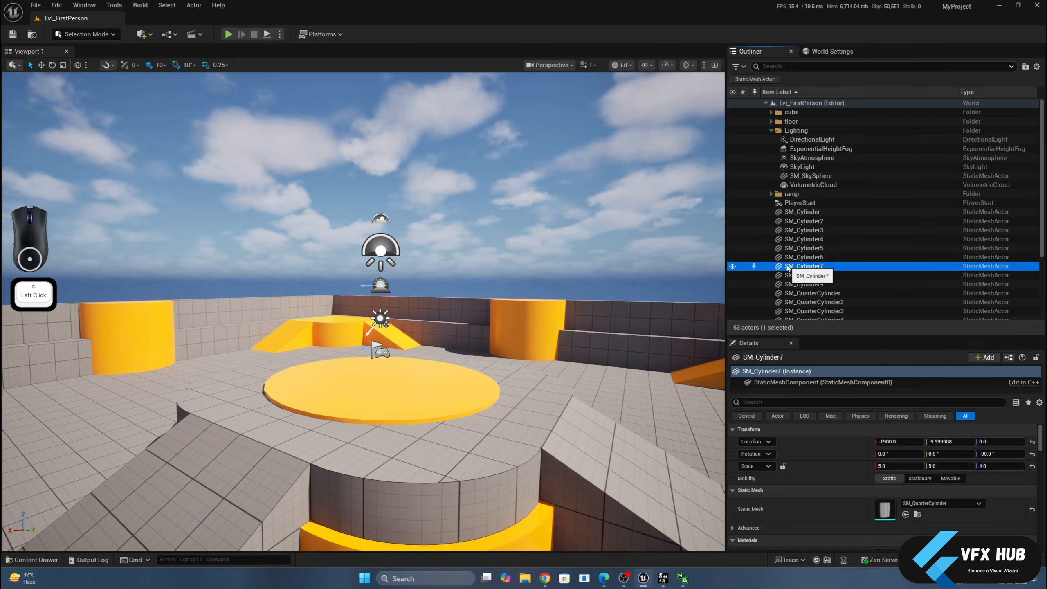
left_click(622, 65)
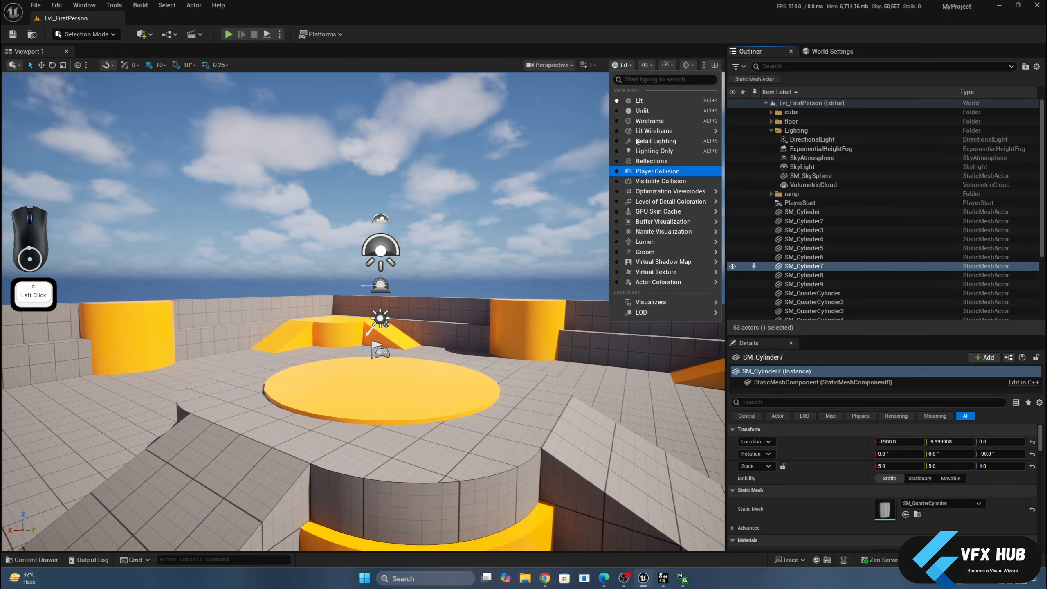
left_click(645, 64)
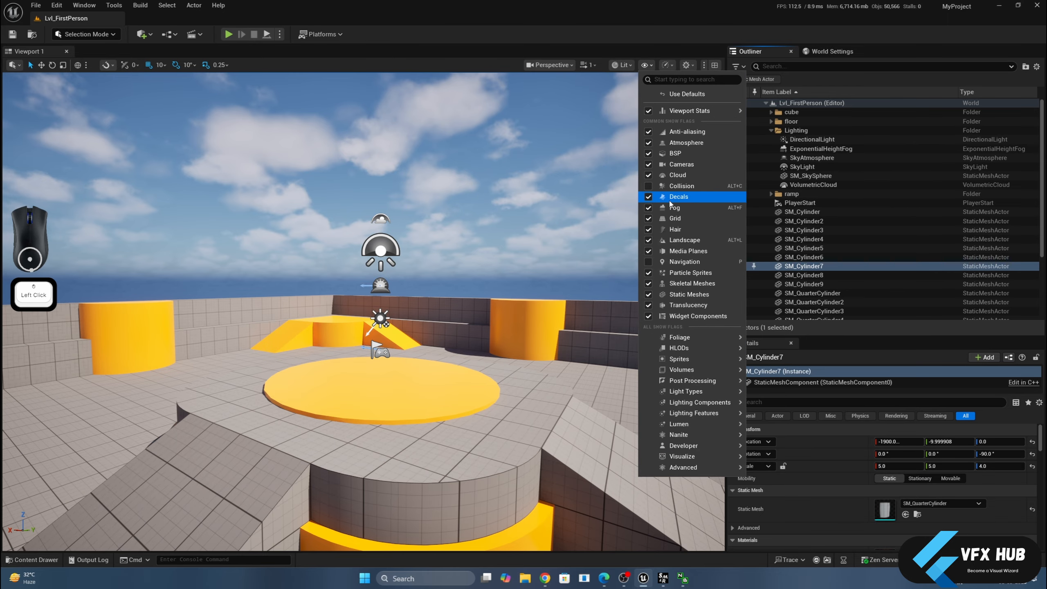
left_click(651, 297)
left_click(651, 296)
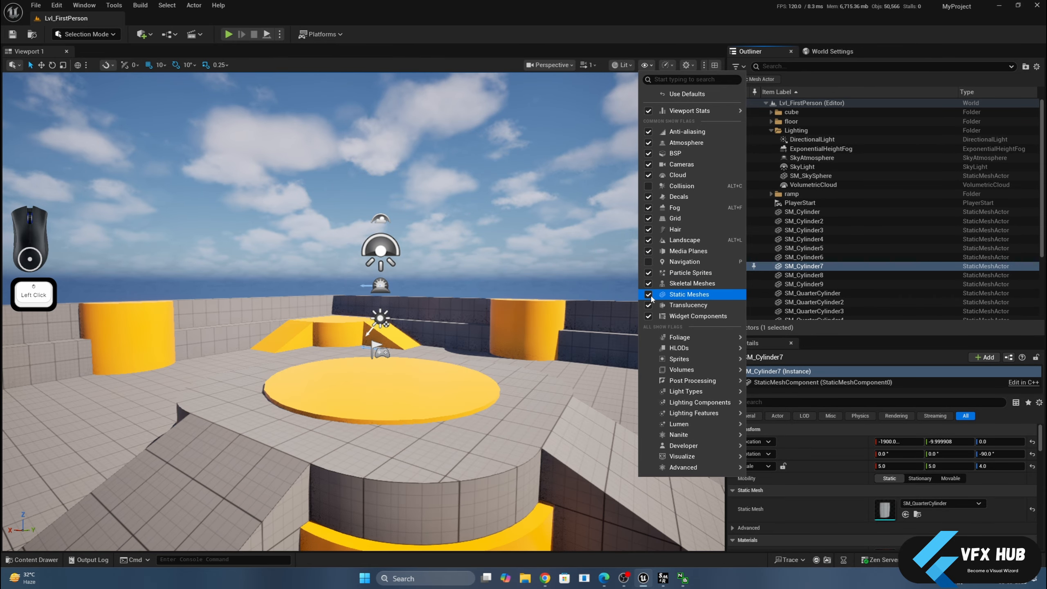
- Hide SM_Cylinder in the level editor and make it visible again
left_click(624, 313)
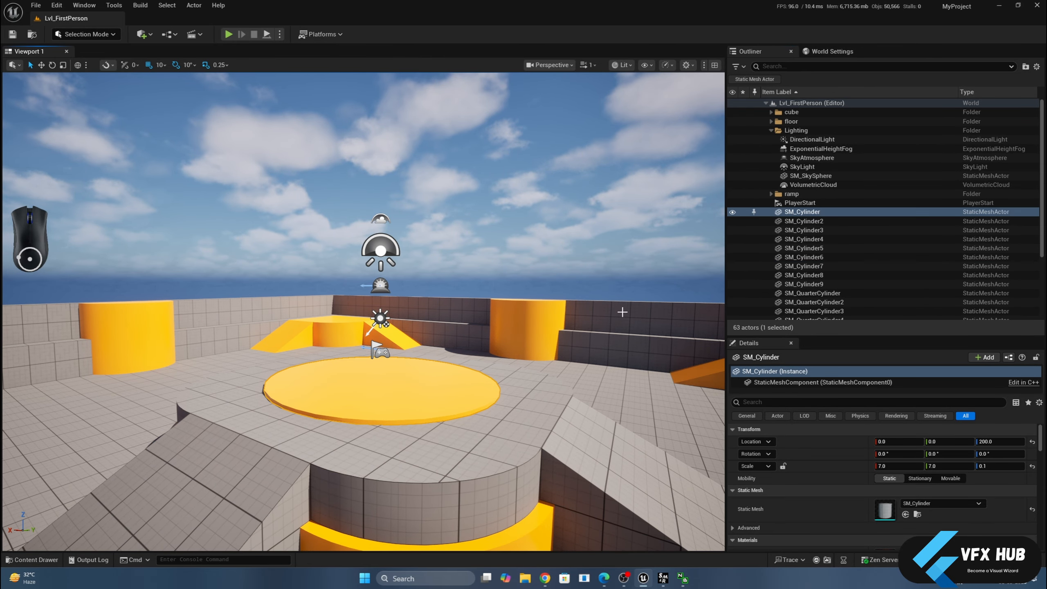
left_click(732, 212)
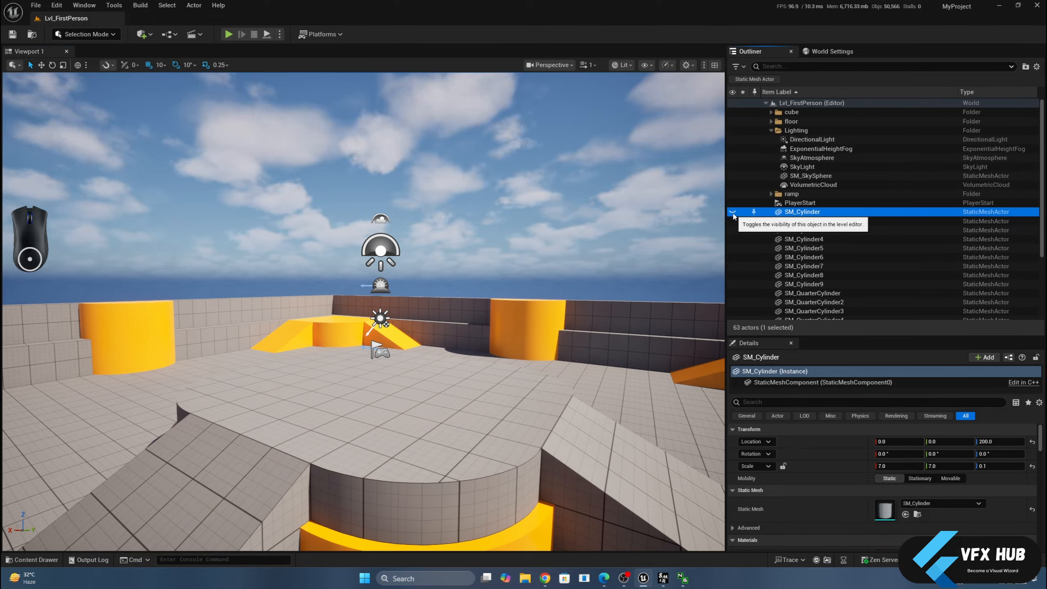
left_click(733, 212)
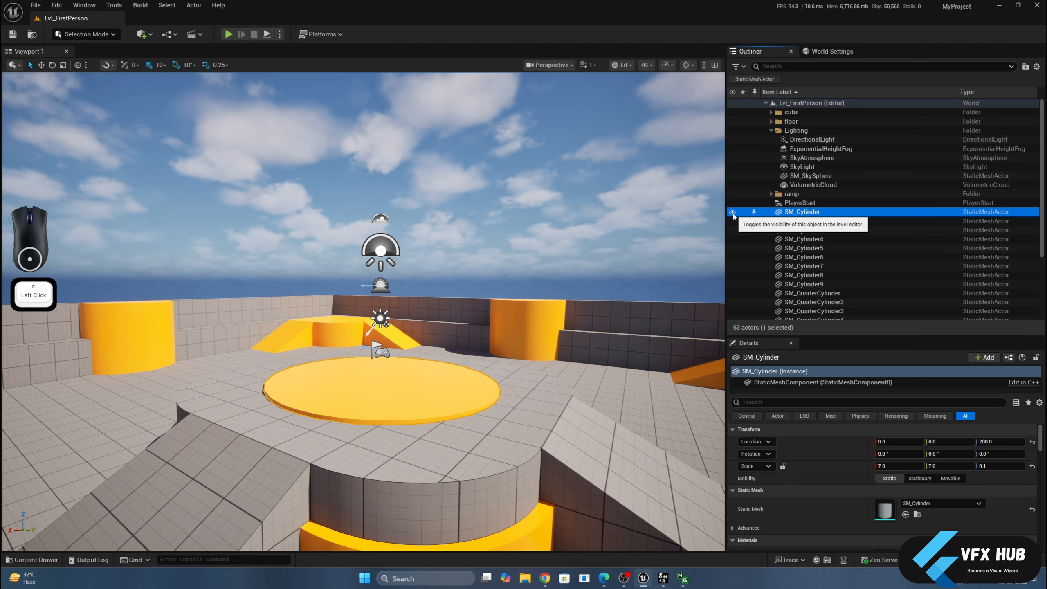
- Collapse the Lighting folder and select the PlayerStart actor in the Outliner
left_click(771, 131)
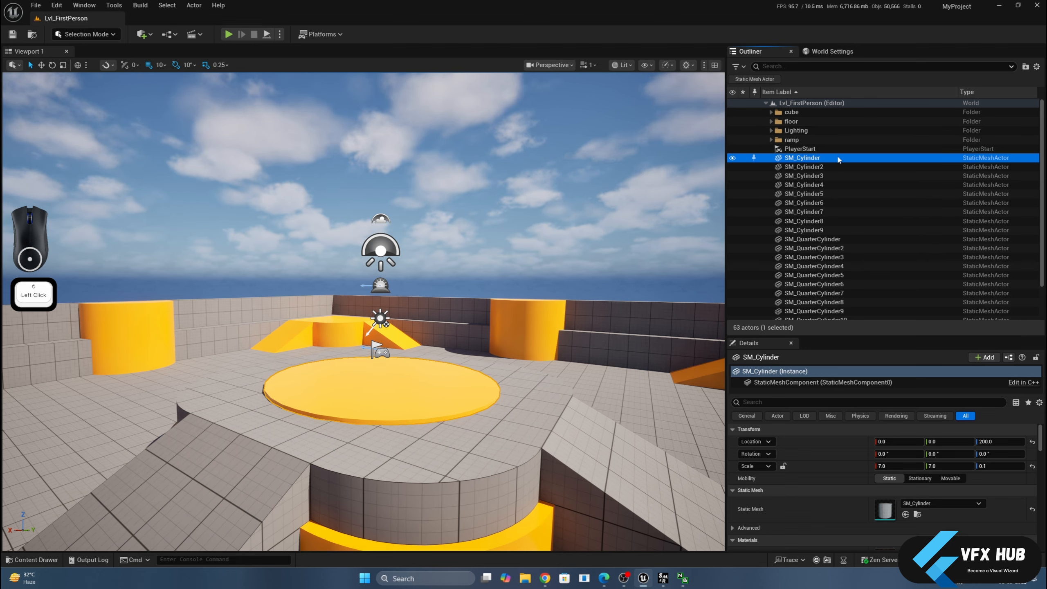
left_click(802, 150)
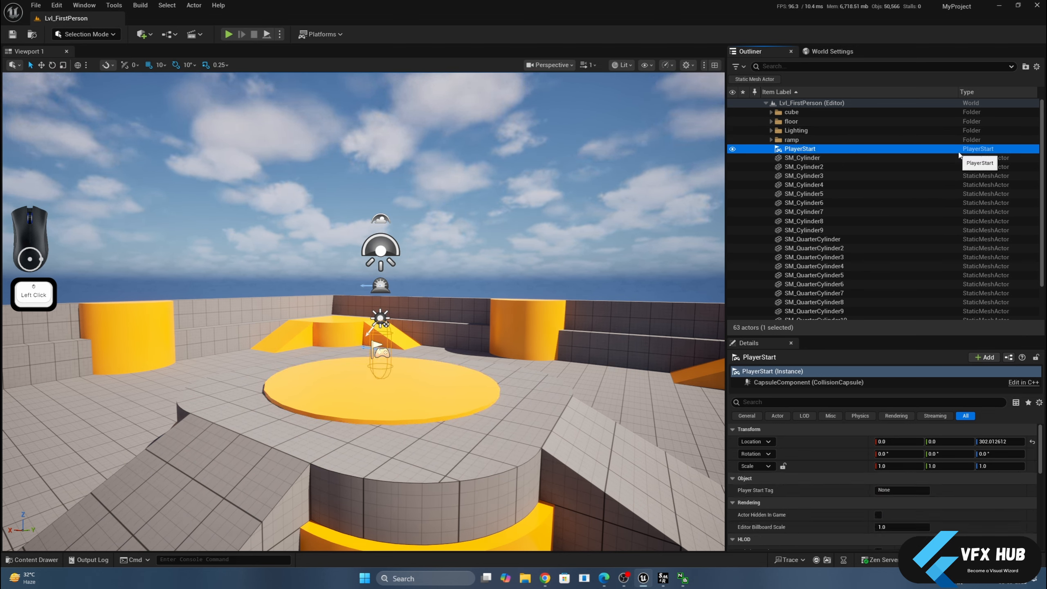
- Create a custom Outliner filter with PlayerStart as both label and filter string, and activate it
left_click(741, 72)
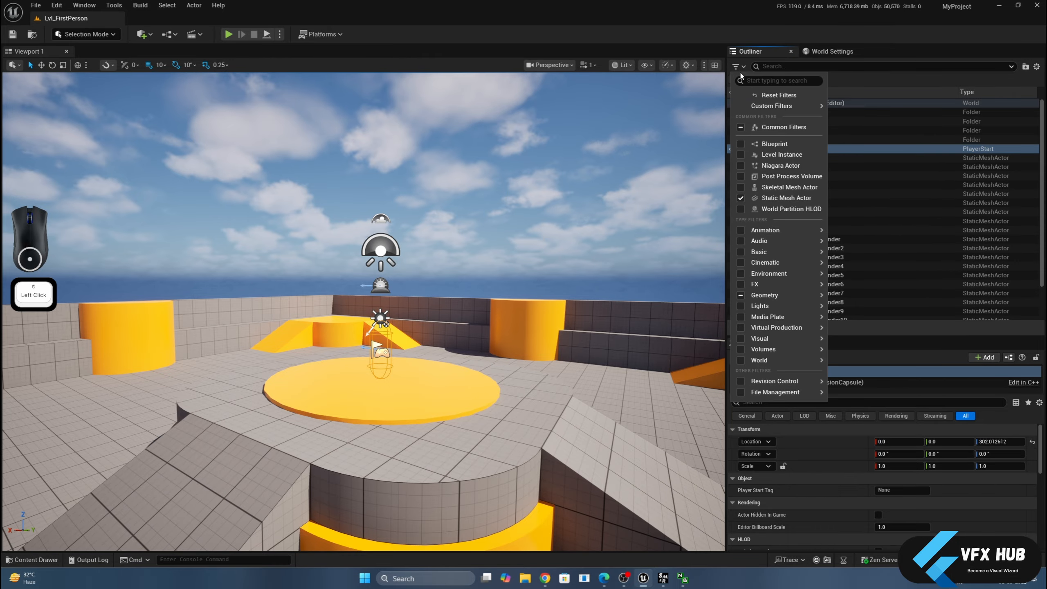
mouse_move(783, 81)
left_click(842, 112)
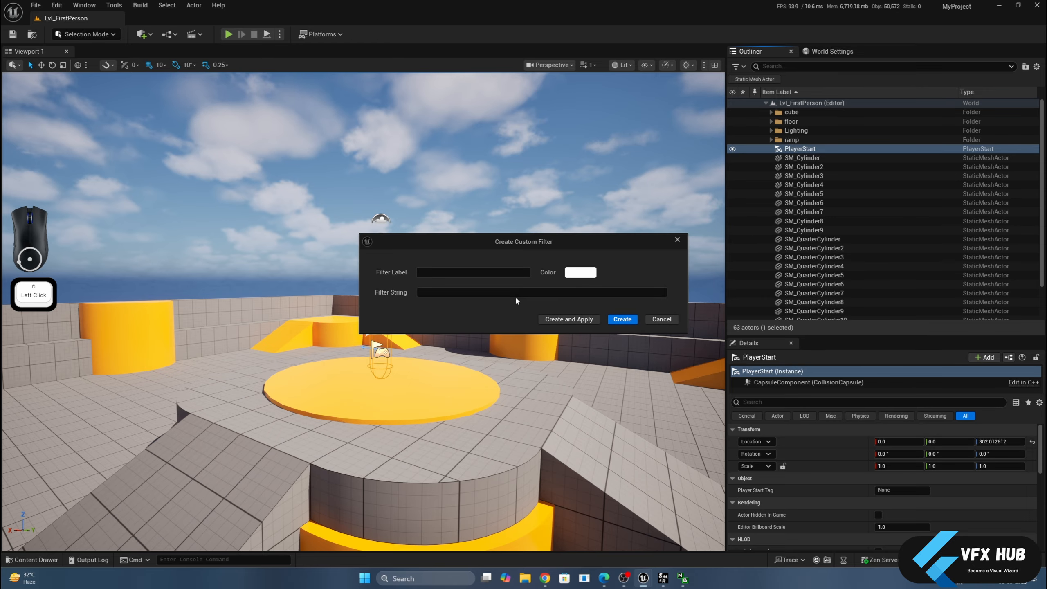
left_click(458, 272)
type("Pl")
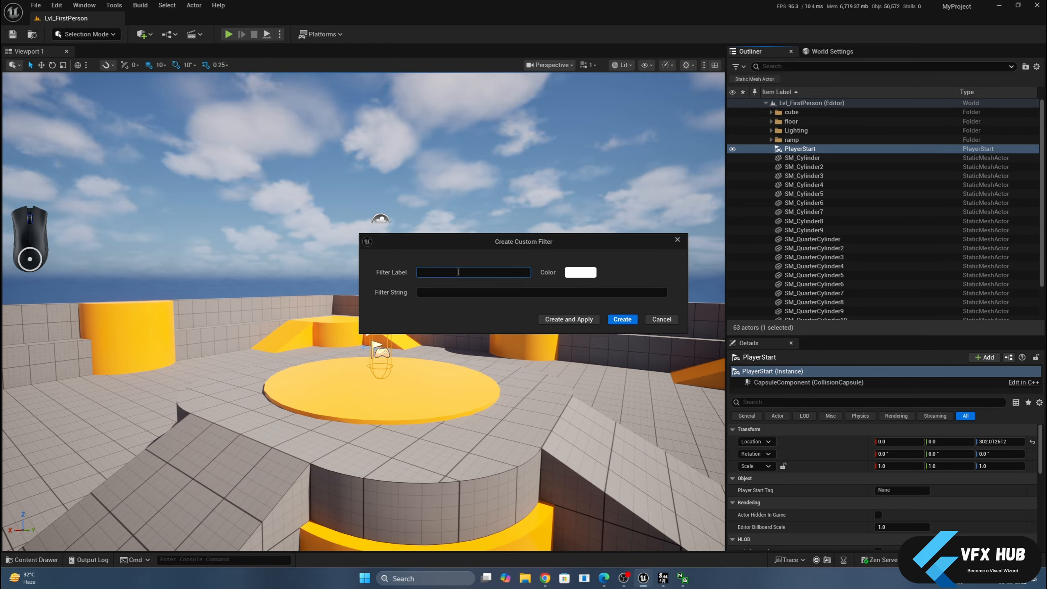
type("ayerStart")
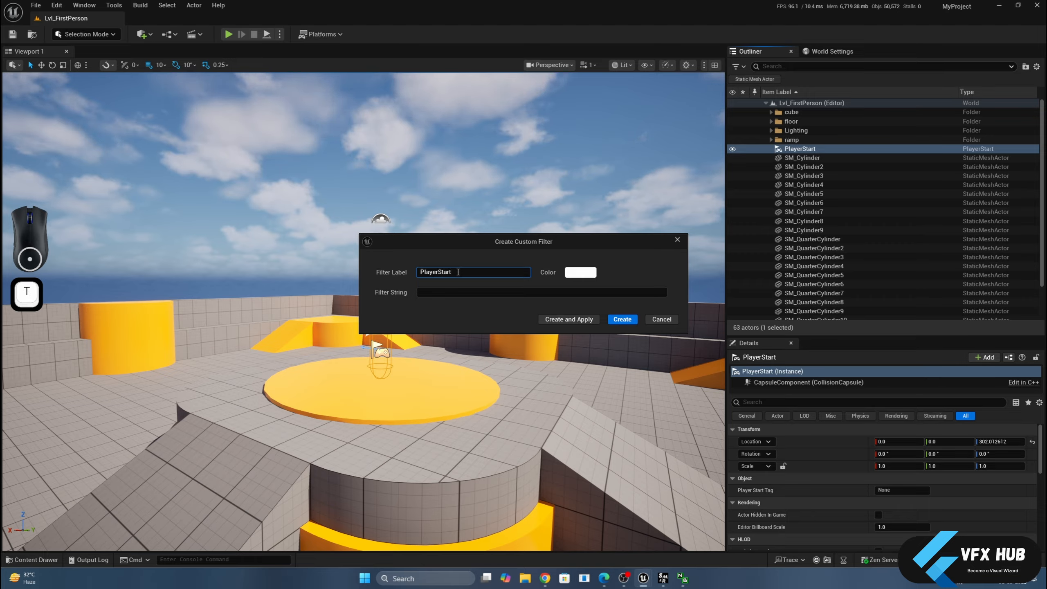
key("ctrl+a")
key("ctrl+c")
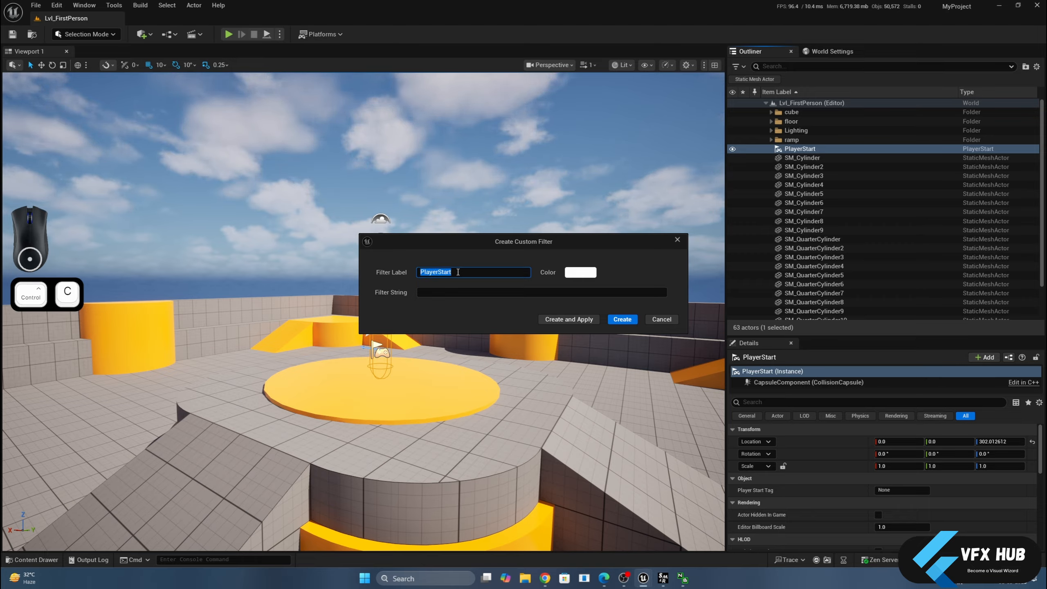
key("Tab")
key("ctrl+v")
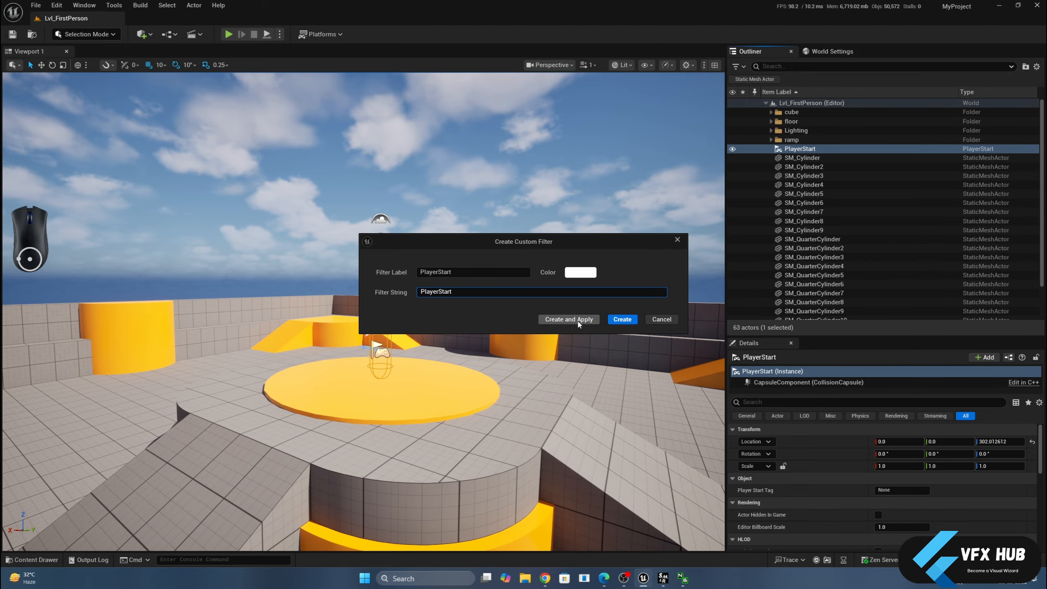
left_click(622, 321)
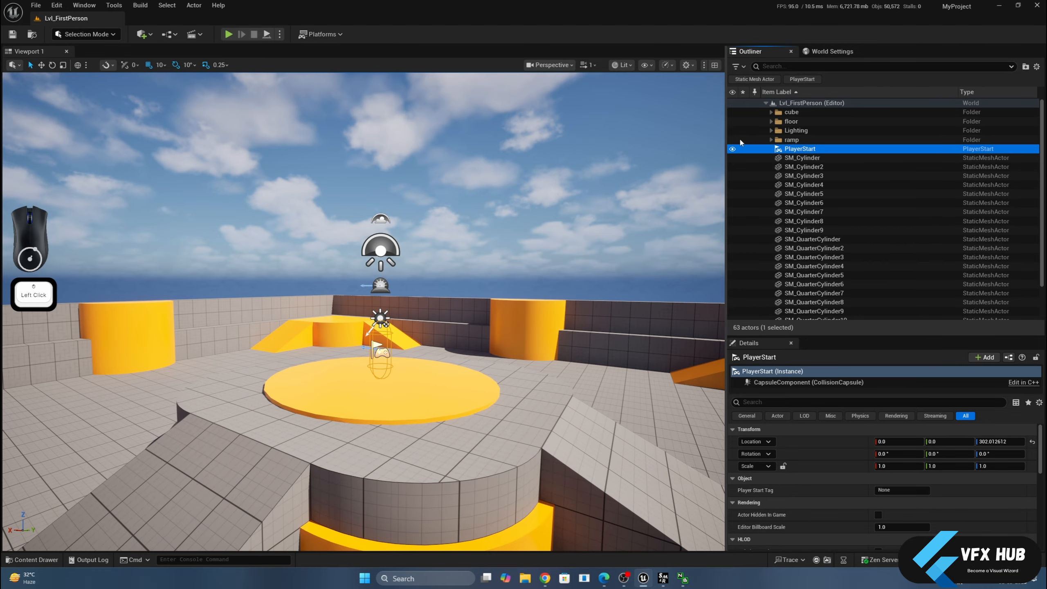
left_click(802, 82)
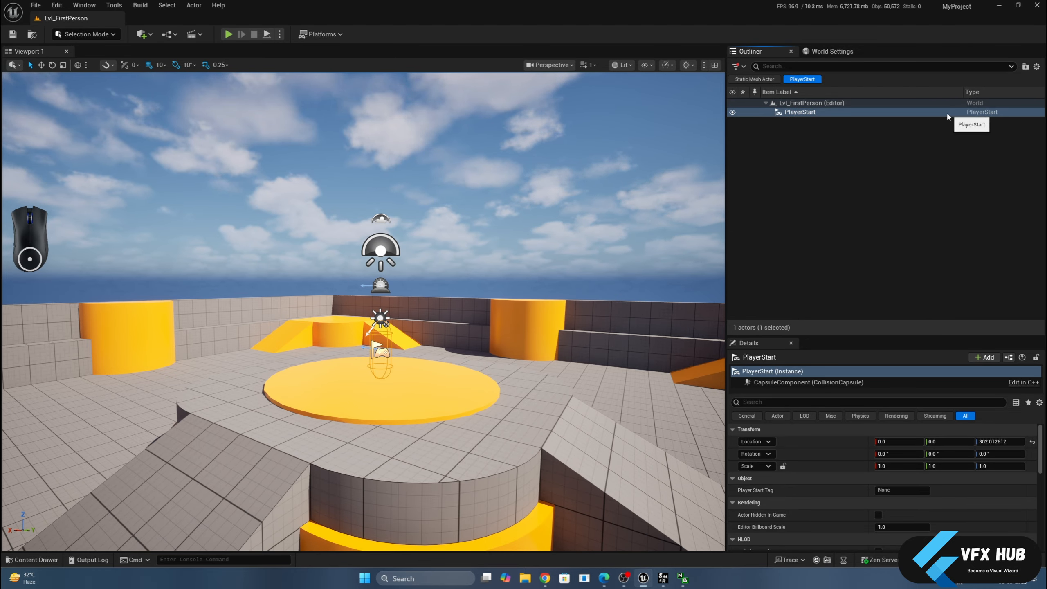
- Turn off the PlayerStart filter in the Outliner and look through the full actor list
left_click(802, 79)
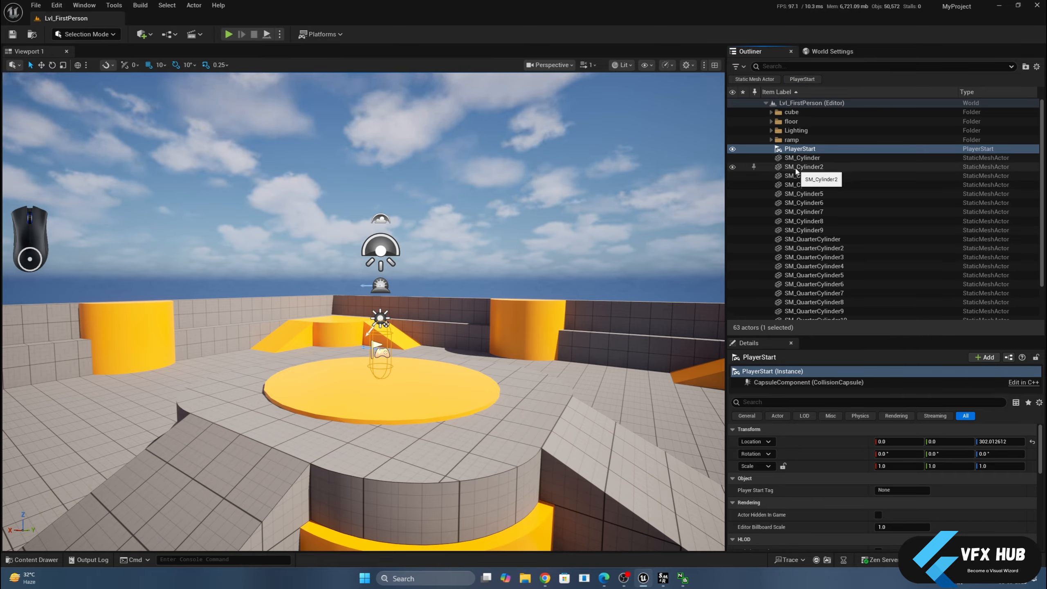
scroll(797, 172, "down", 2)
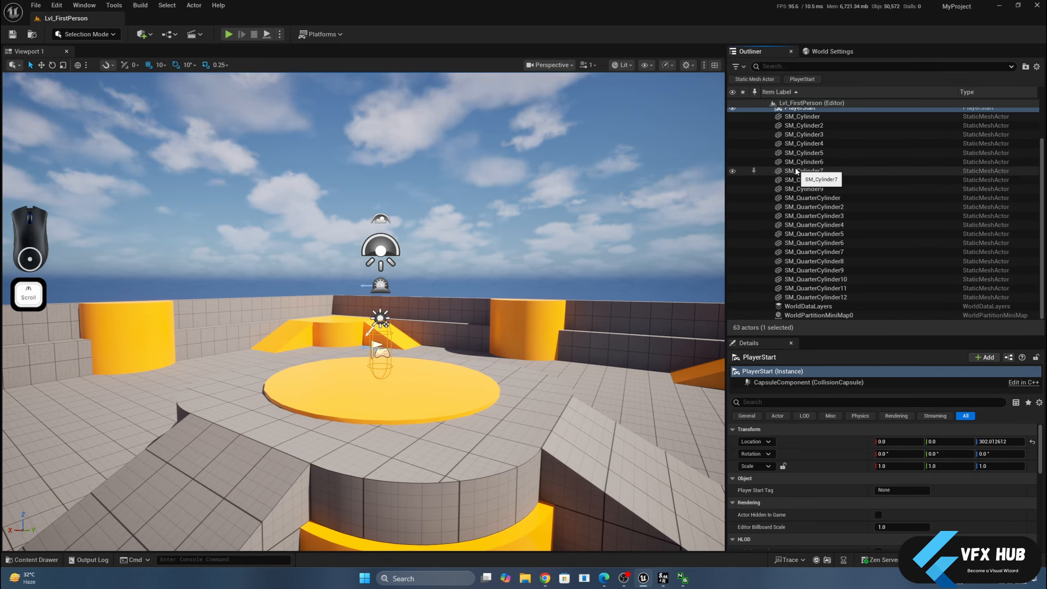
scroll(797, 172, "up", 3)
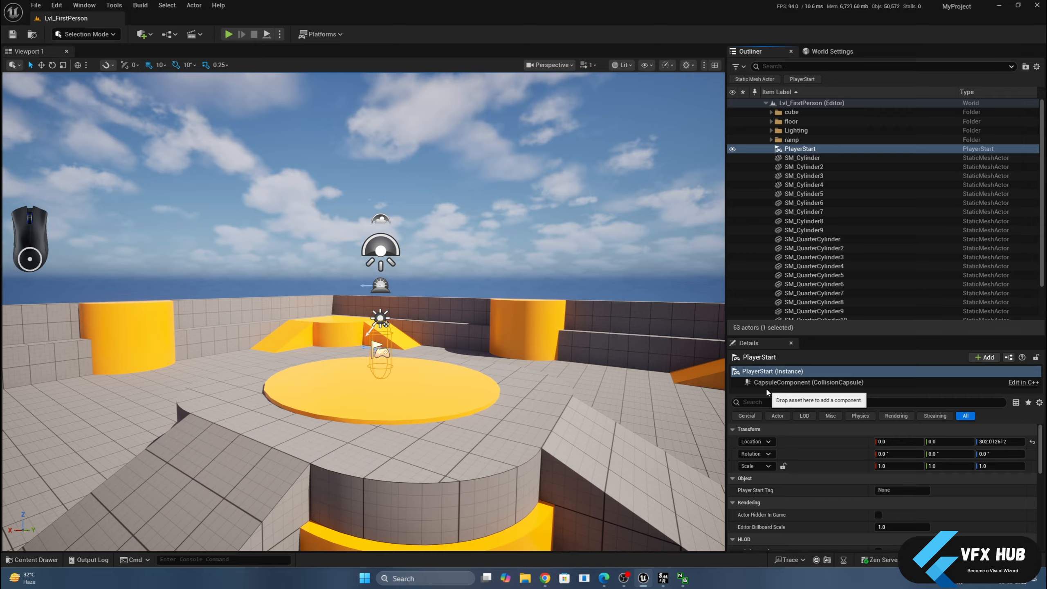
- Enlarge the Details panel upward and select SM_Cylinder5 in the Outliner
left_click_drag(775, 335, 776, 271)
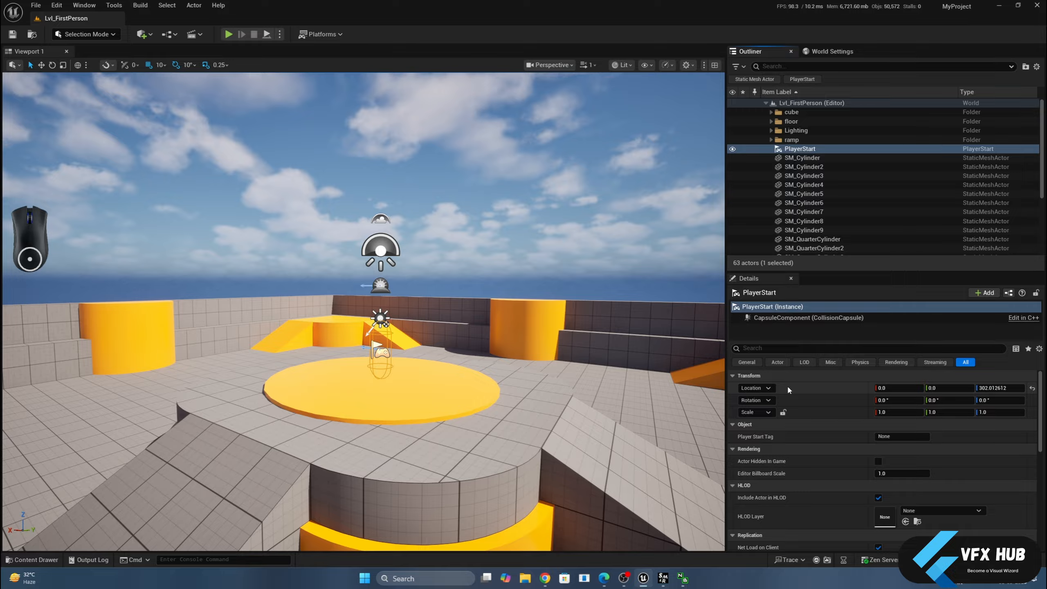
left_click(802, 202)
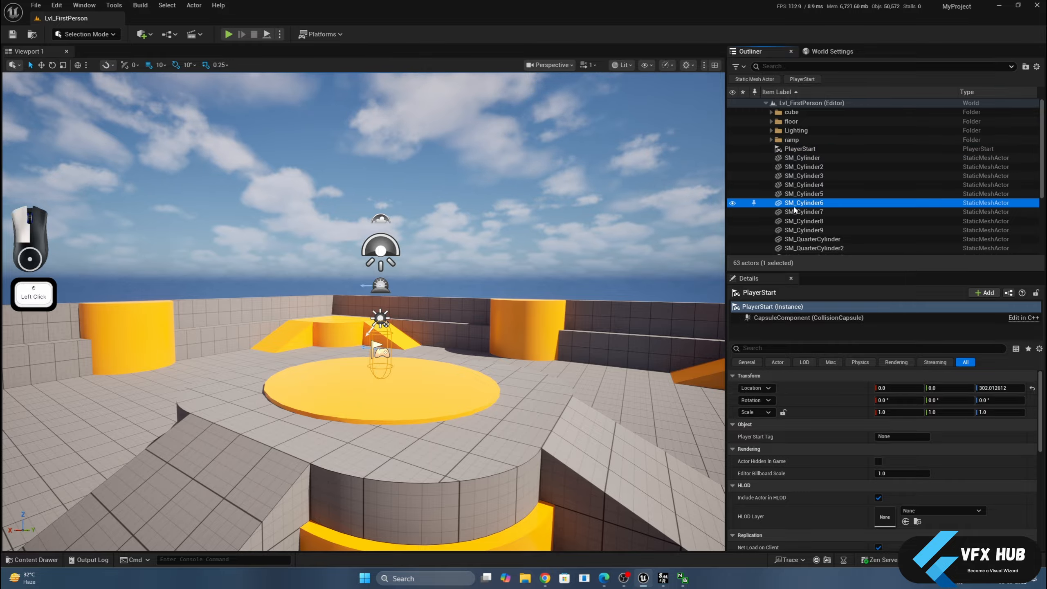
left_click(799, 194)
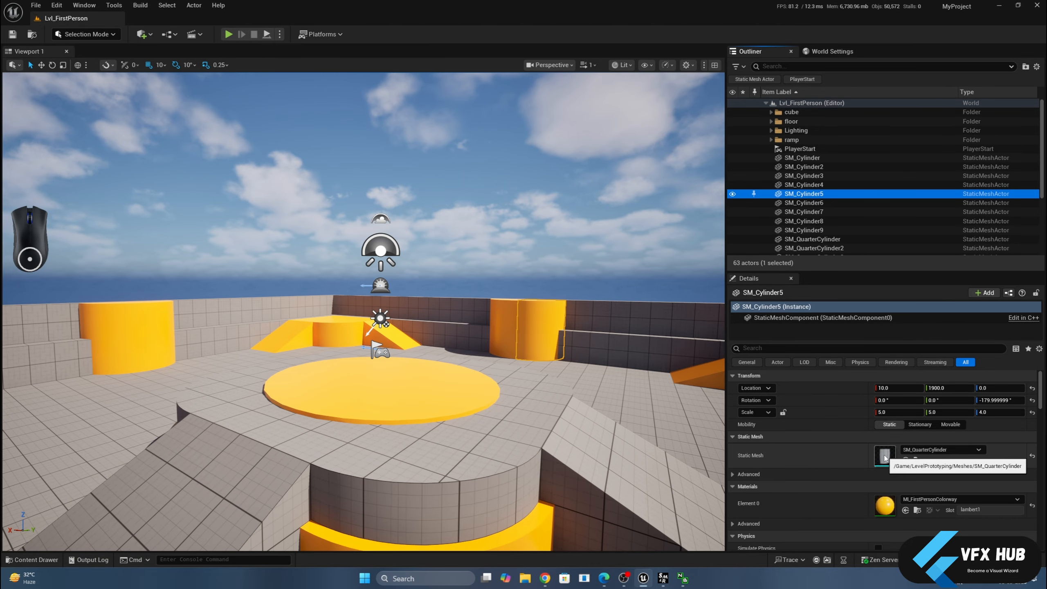
- Open SM_Cylinder5's assigned SM_QuarterCylinder mesh in its own editor, inspect it from another view, and close that editor
double_click(885, 457)
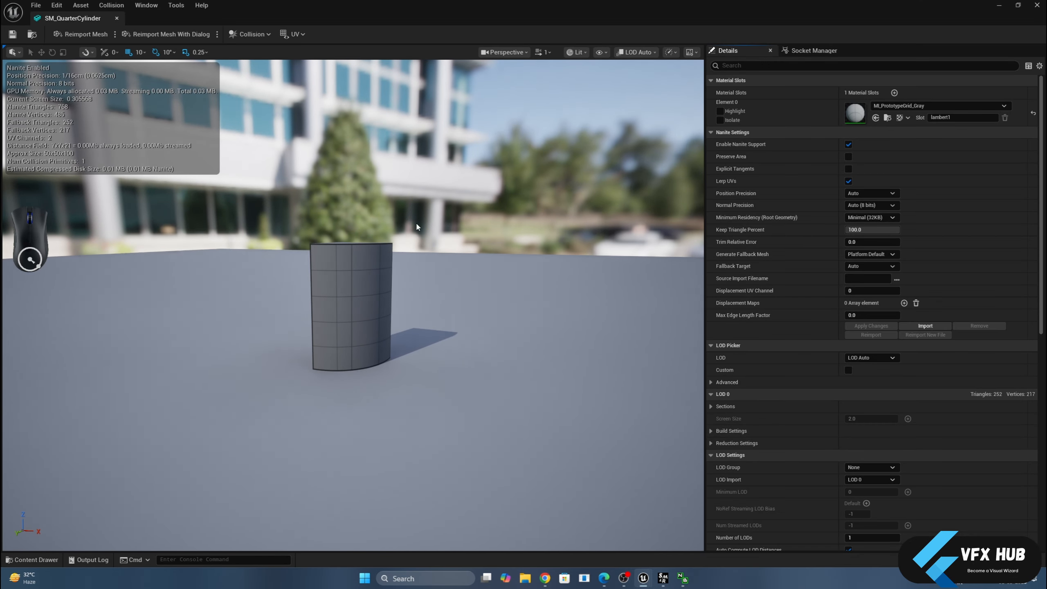
mouse_move(416, 226)
left_mouse_down()
mouse_move(350, 214)
mouse_move(400, 225)
left_mouse_up()
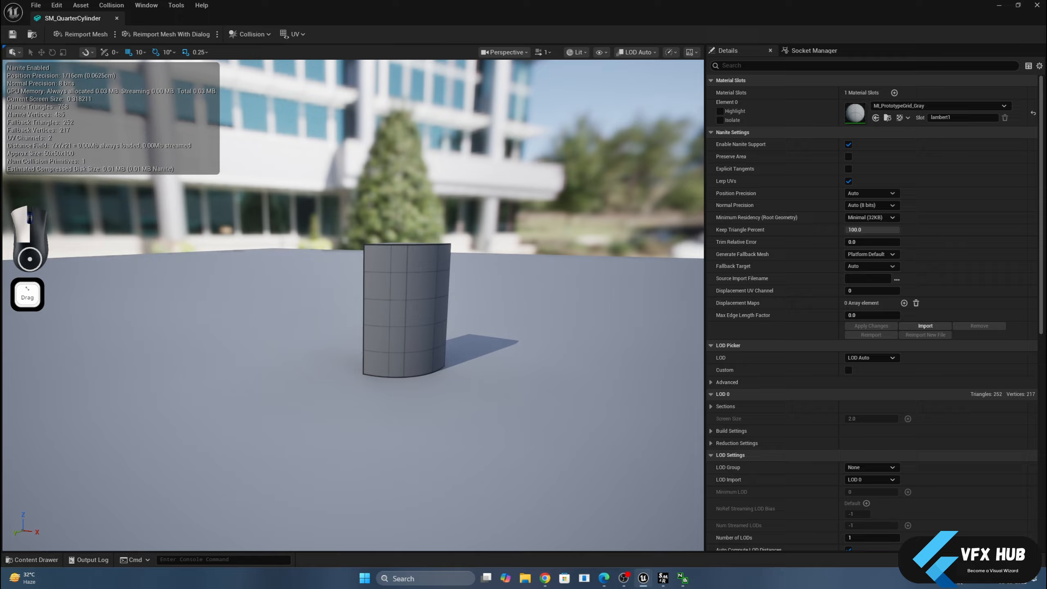
left_click(385, 256)
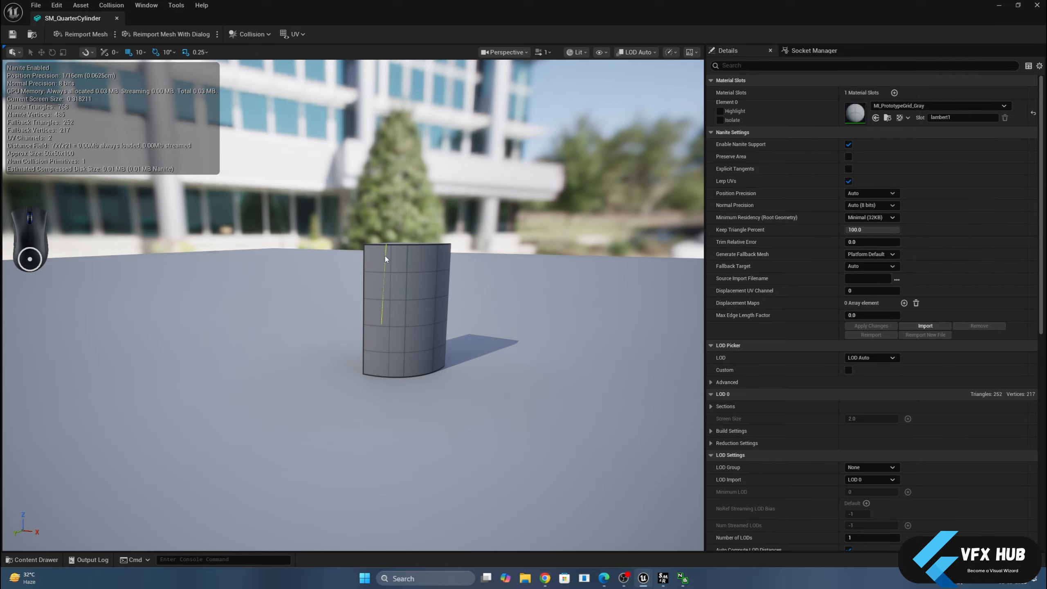
key("f")
scroll(385, 259, "down", 5)
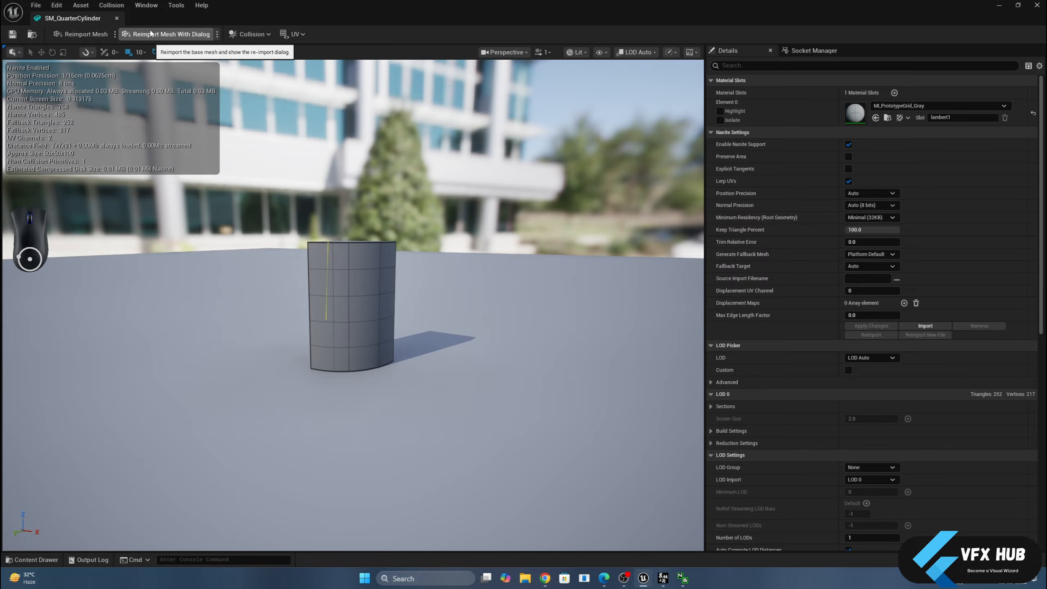
left_click(116, 19)
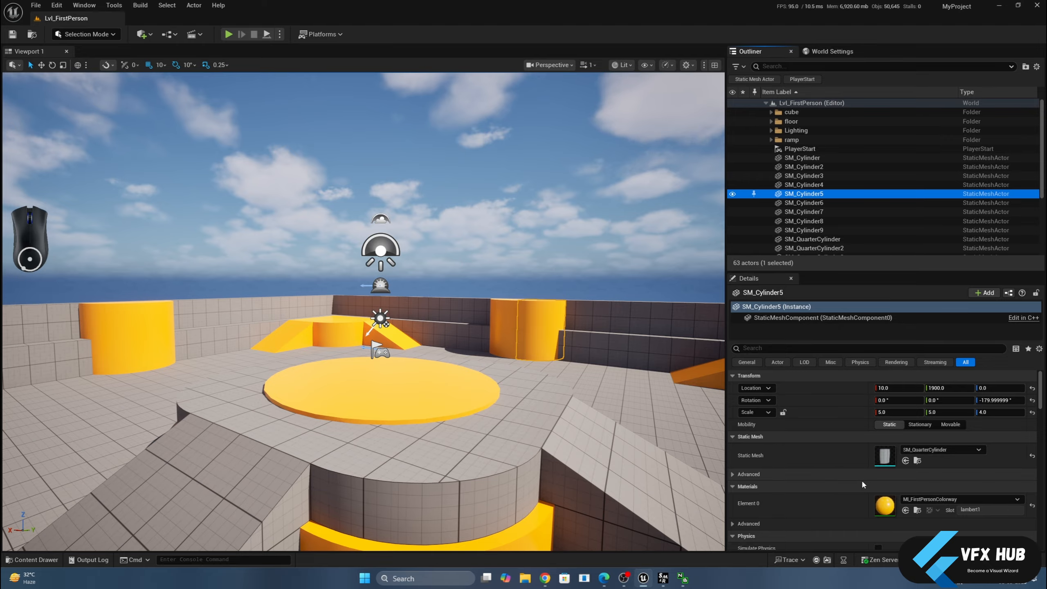
- Compare the mesh and material details of SM_Cylinder, SM_Cylinder5 and SM_QuarterCylinder8 by selecting them in the viewport, ending on SM_Cylinder
left_click(417, 409)
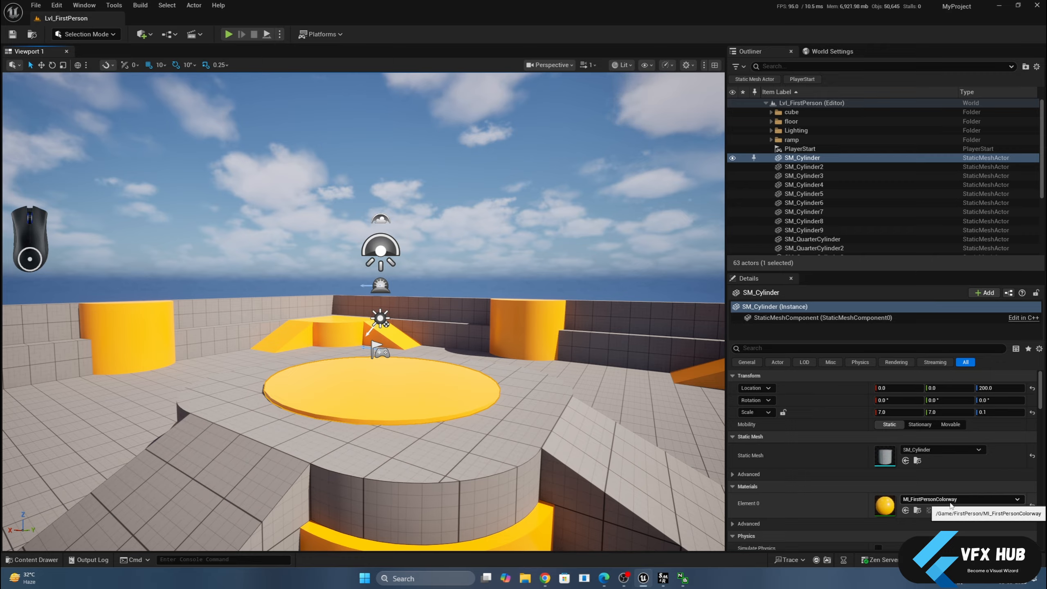
left_click(539, 334)
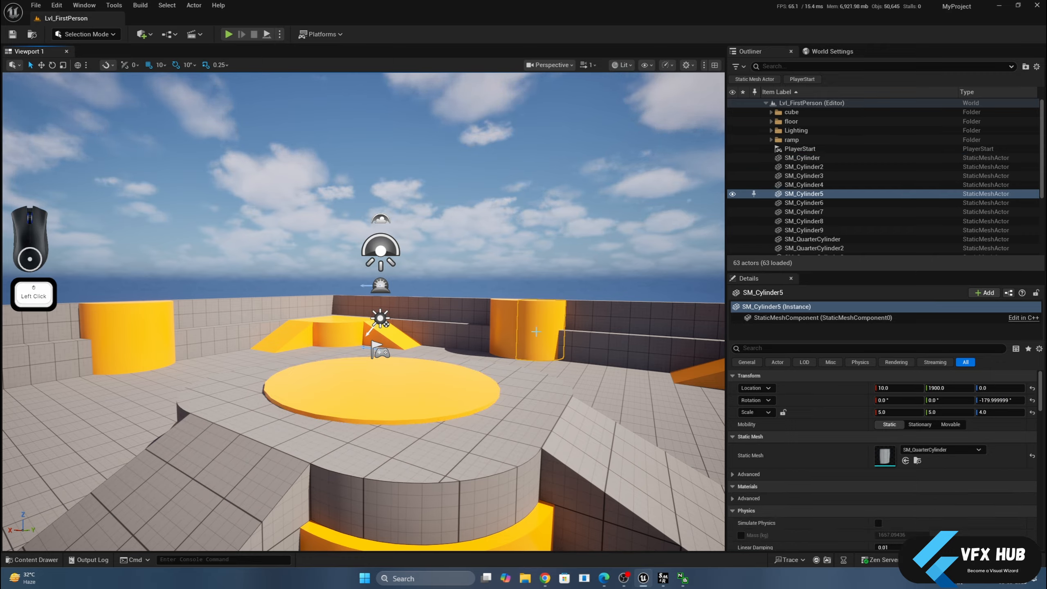
left_click(386, 365)
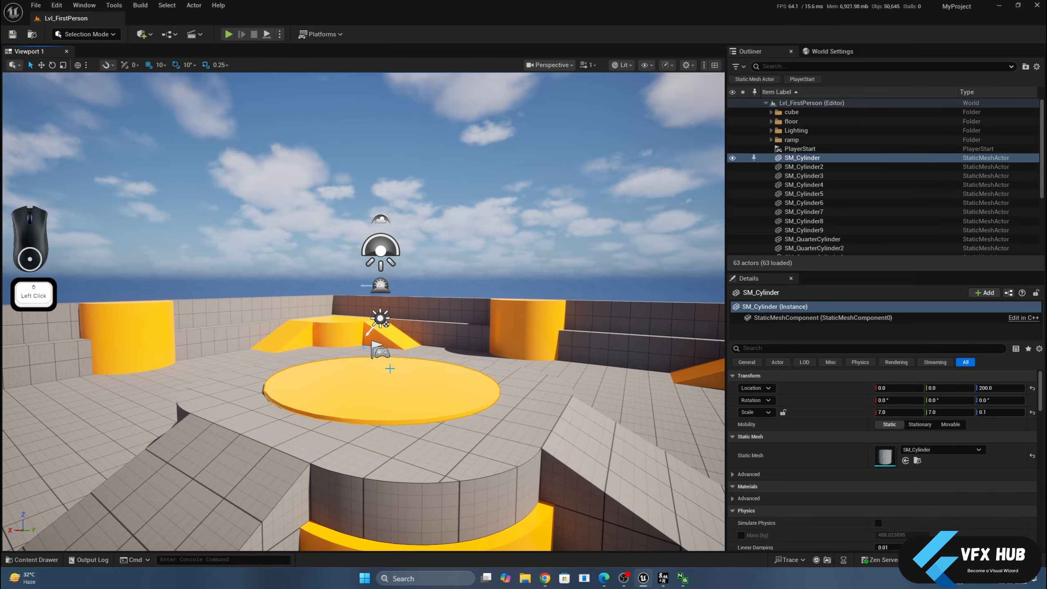
left_click(424, 475)
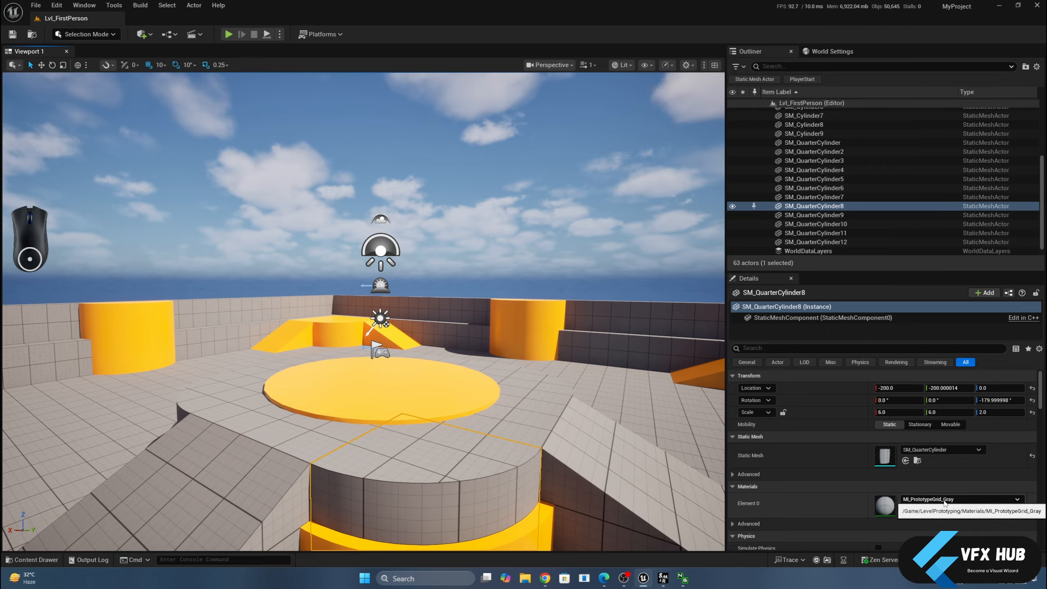
left_click(438, 396)
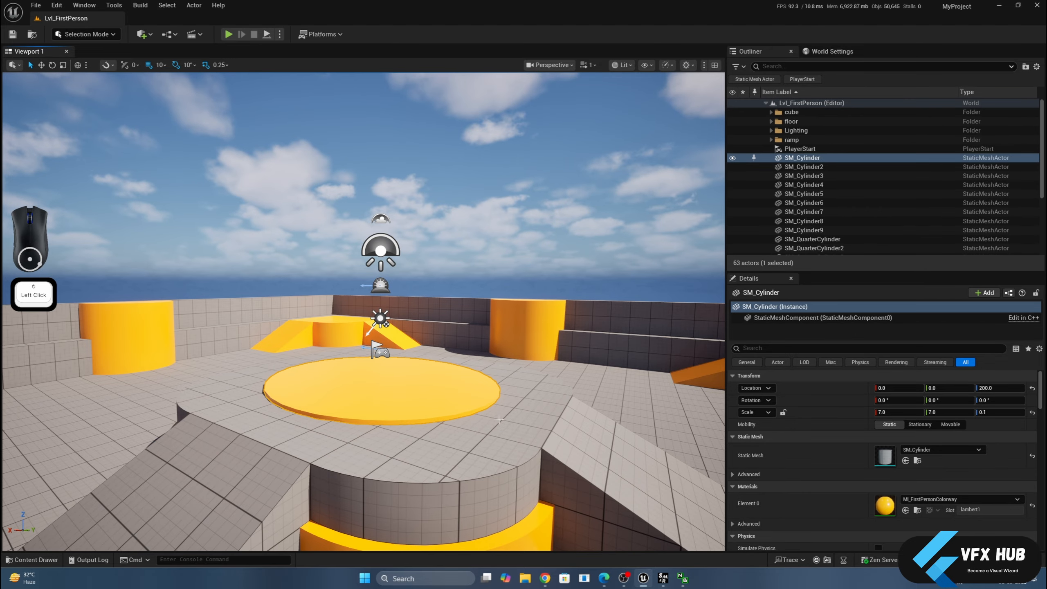
left_click(432, 380)
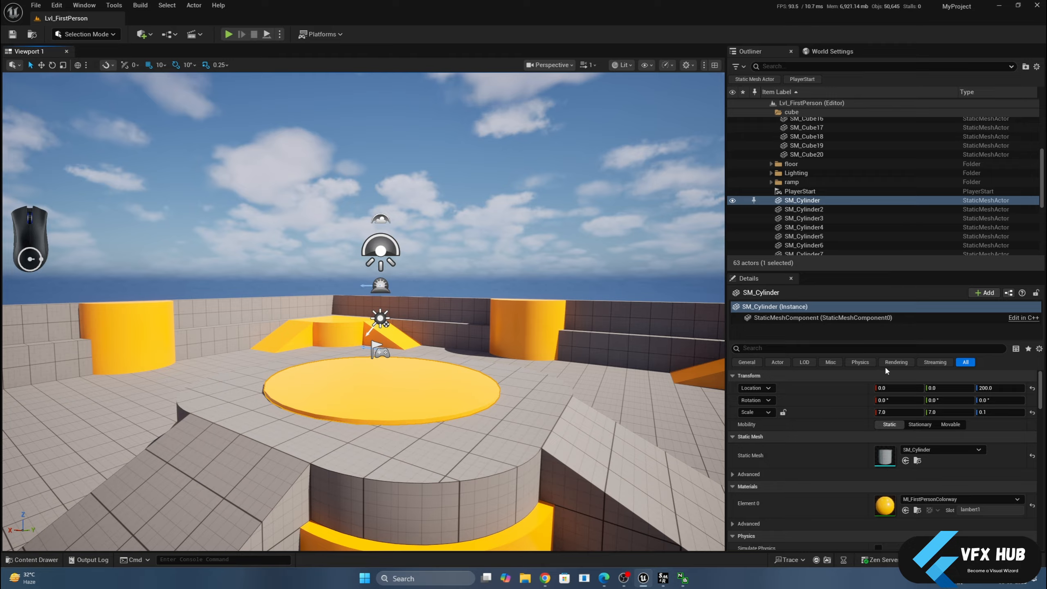
- Examine SM_Cylinder's General and Rendering property categories in Details, and return to showing All
left_click(747, 362)
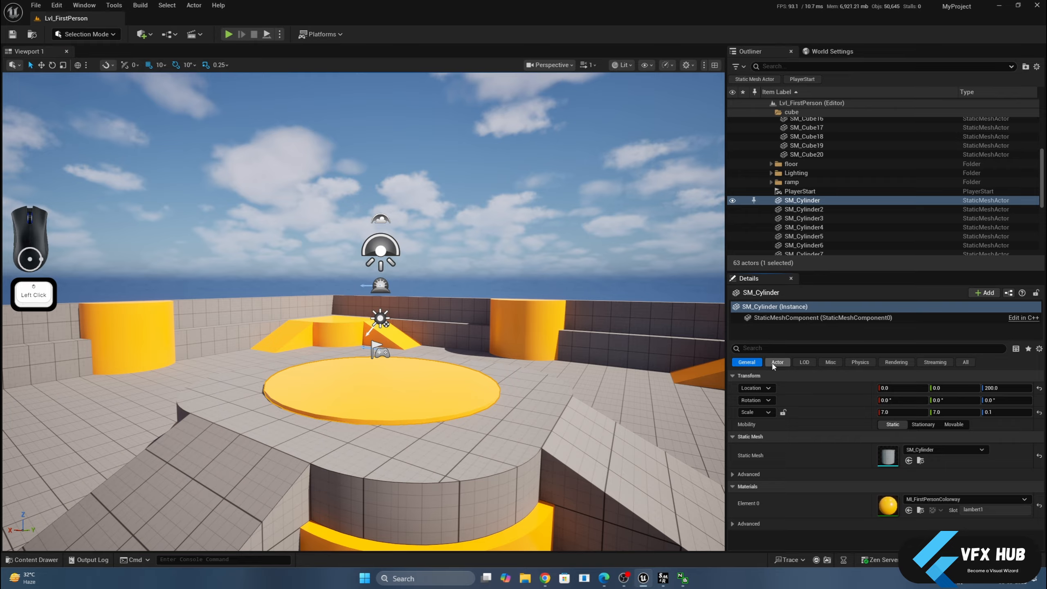
left_click(895, 362)
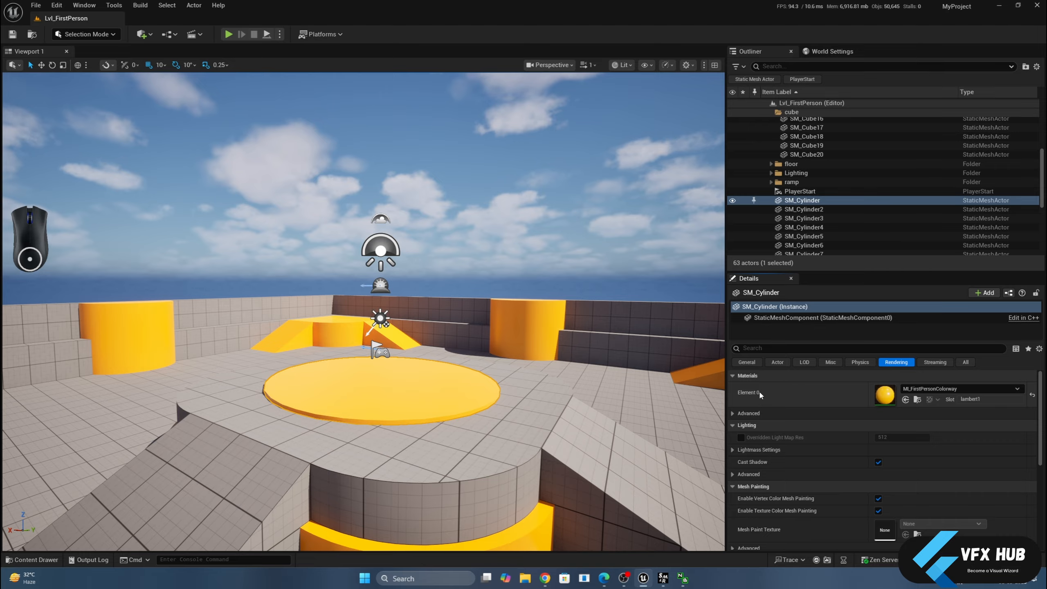
scroll(761, 395, "down", 4)
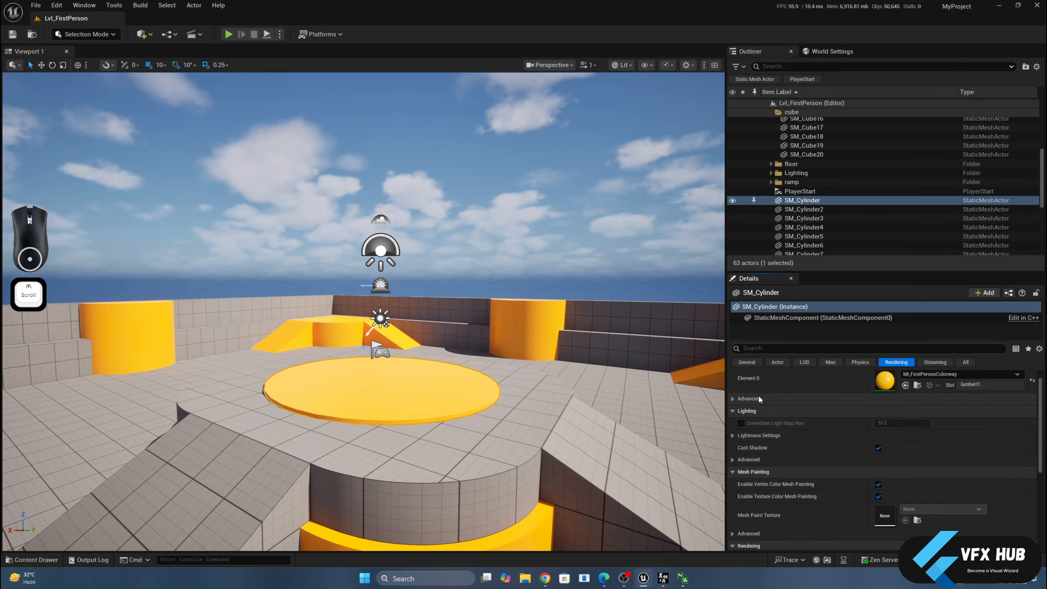
scroll(758, 395, "up", 2)
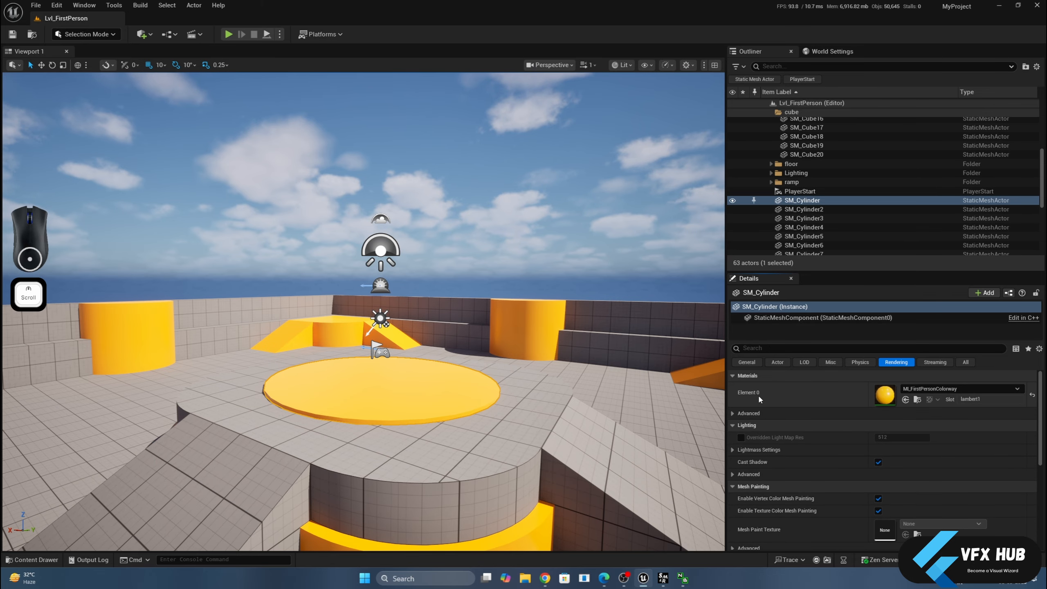
left_click(747, 362)
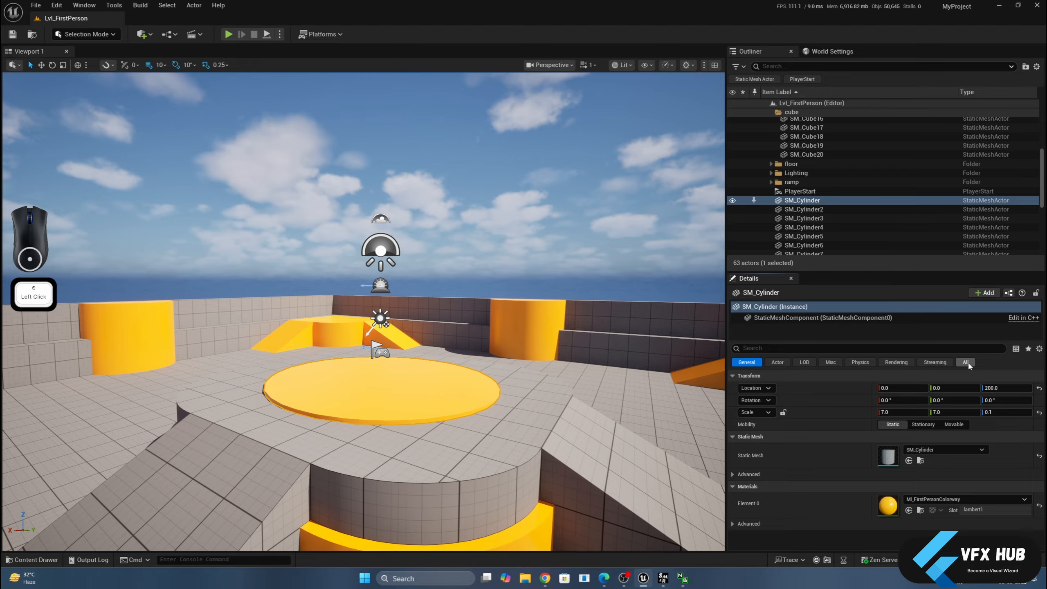
left_click(965, 362)
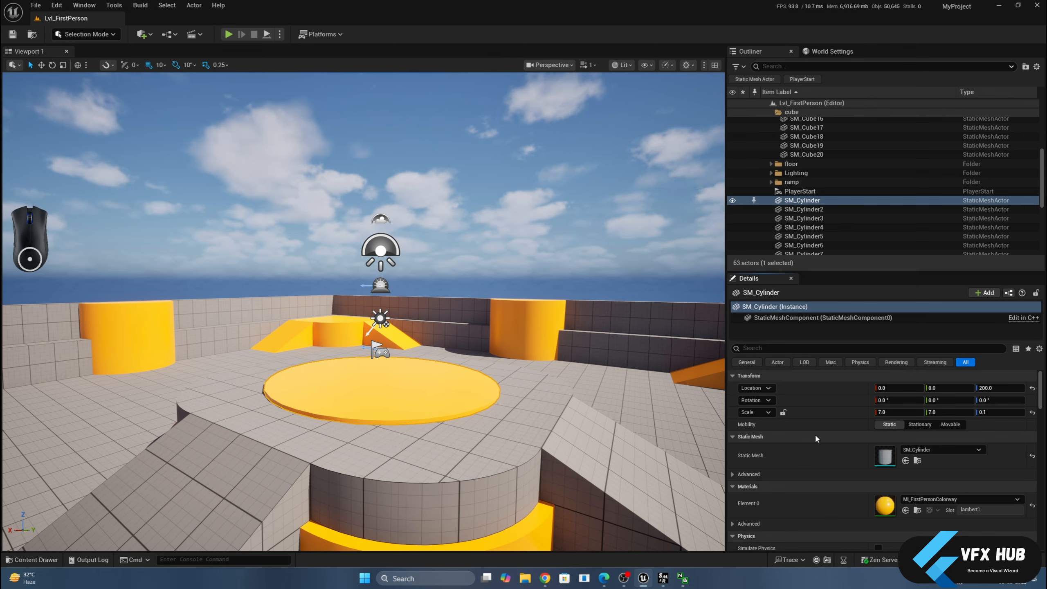
- Open and close the Content Drawer, and select SM_SkySphere through the sky in the viewport
left_click(33, 559)
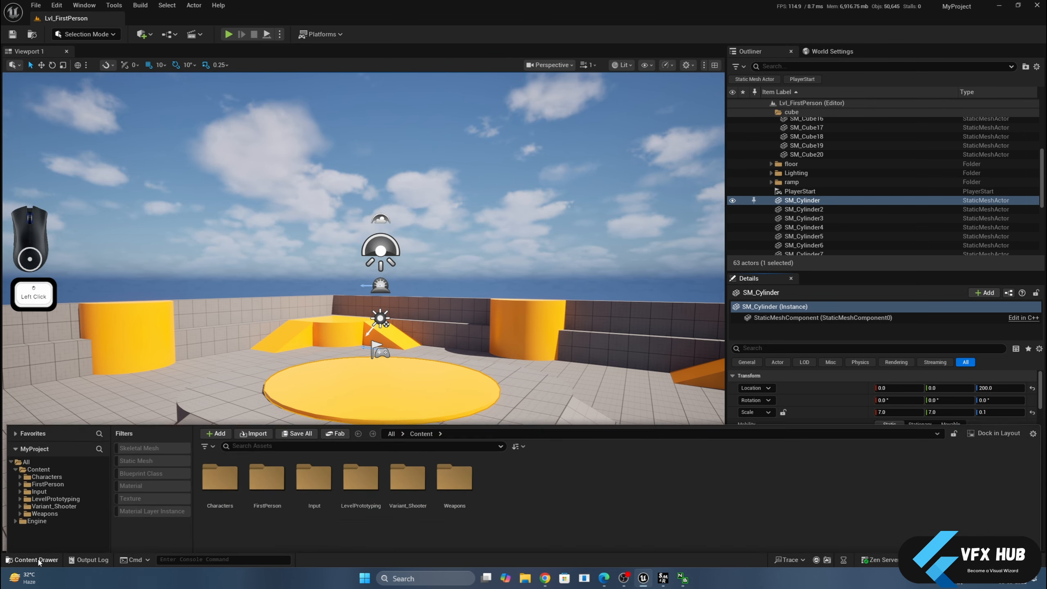
left_click(32, 560)
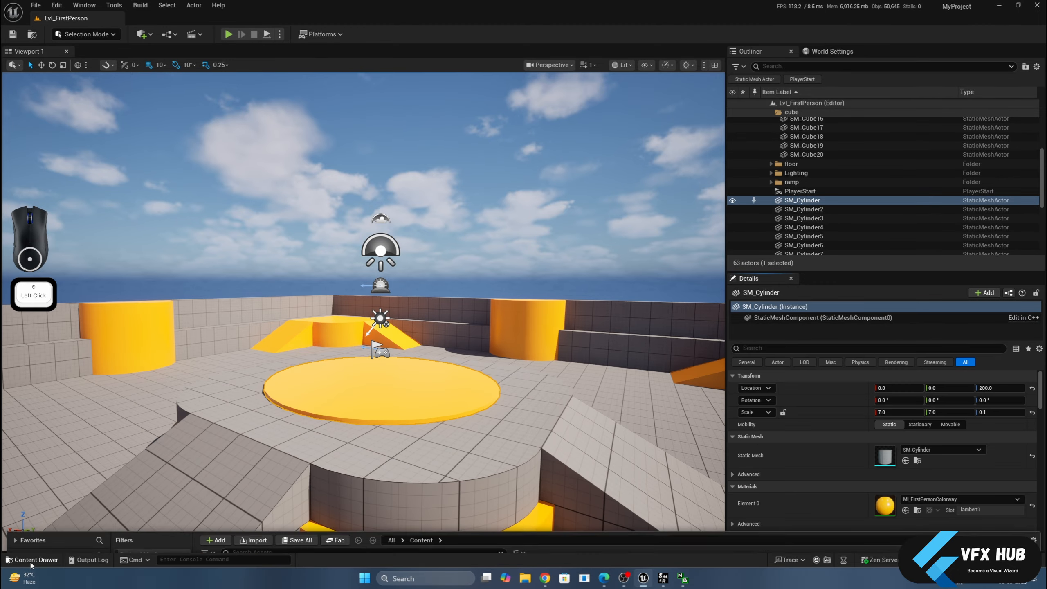
left_click(33, 560)
left_click(463, 282)
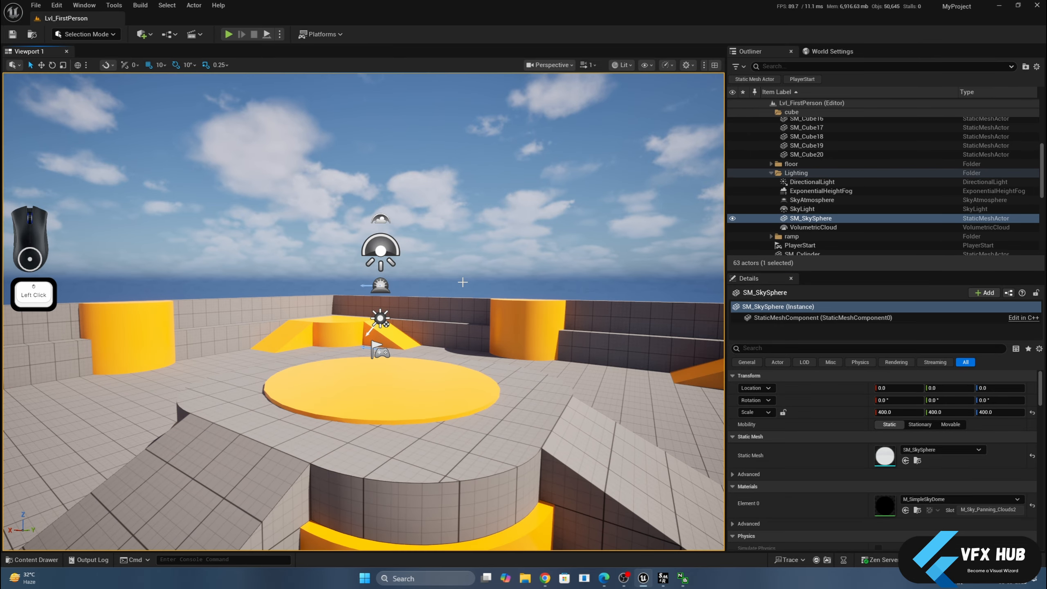
- Dock the Content Drawer in the editor layout and close the docked Content Browser
key("ctrl+space")
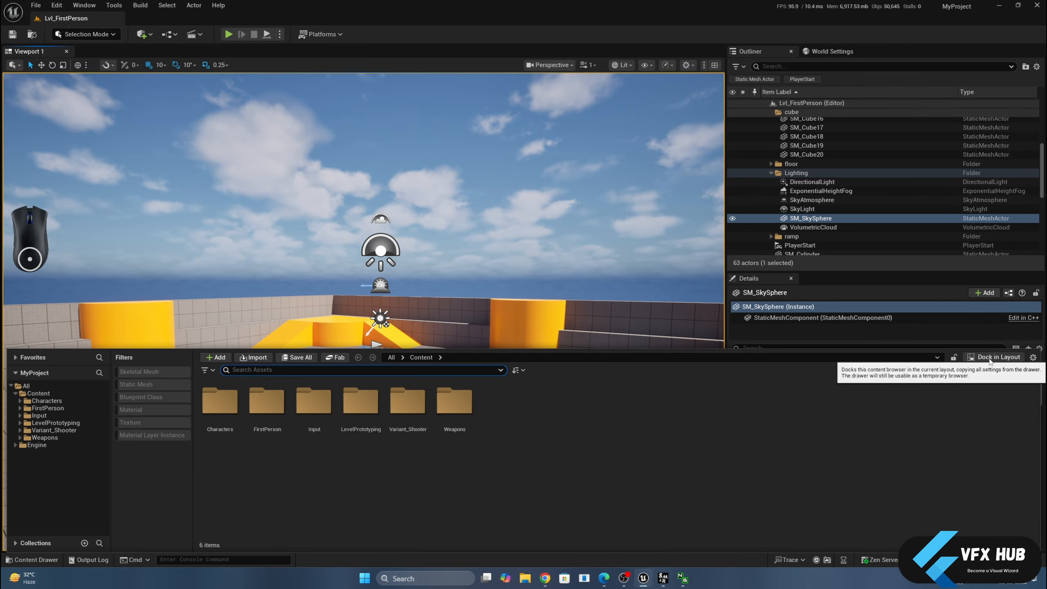
left_click(990, 359)
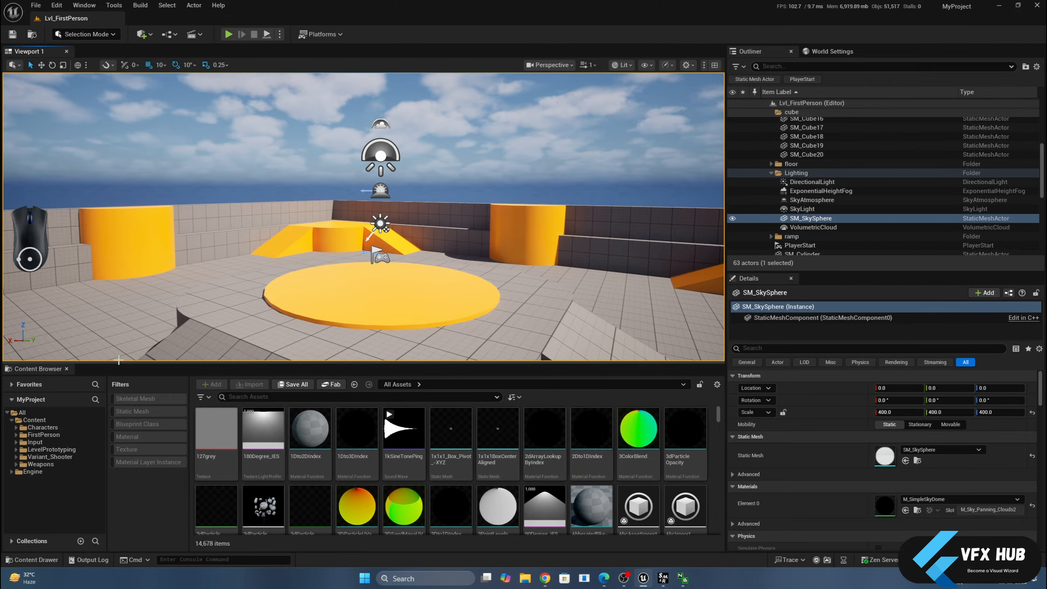
left_click(67, 370)
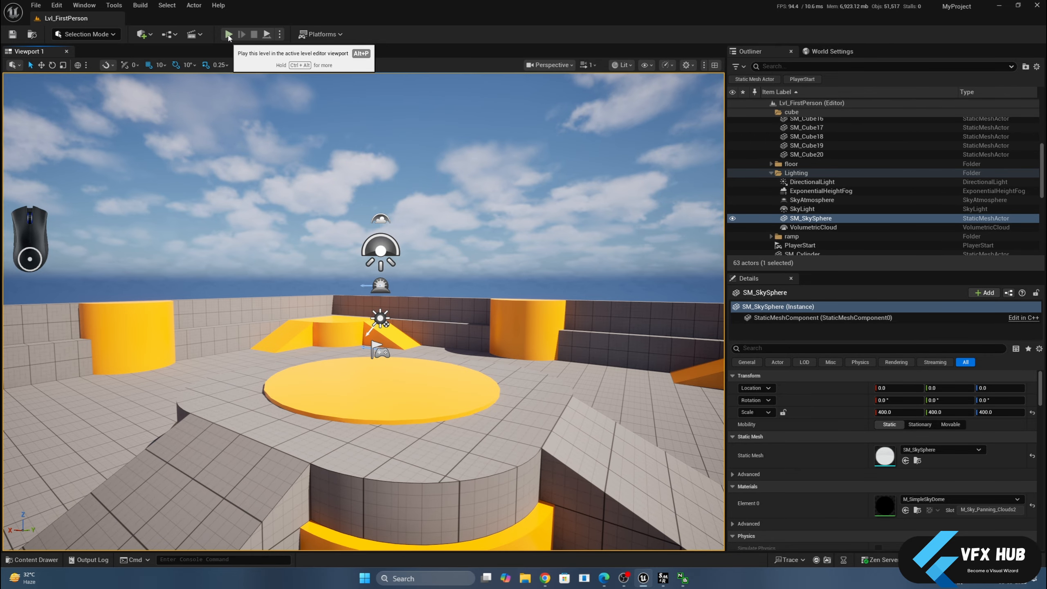
- Play the level in the viewport, walk and jump across the ramps and platforms, and stop the play session
left_click(229, 34)
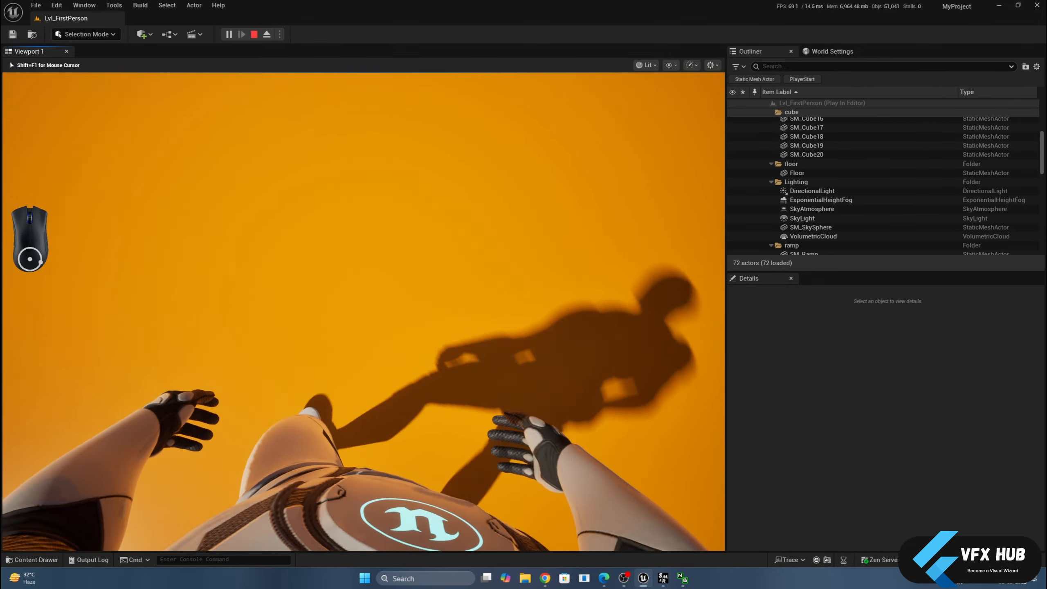
key("w")
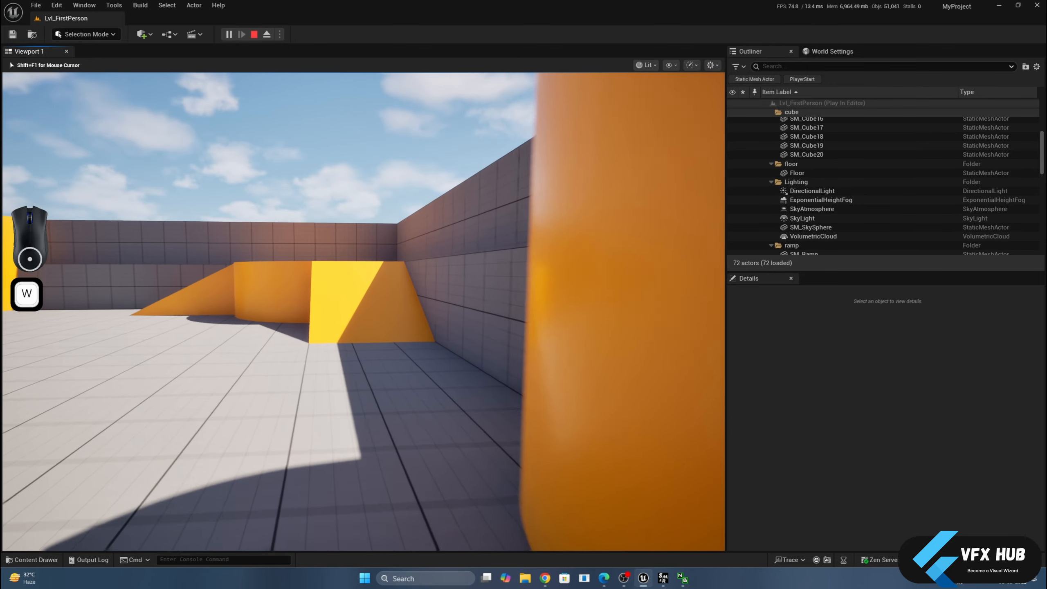
key("w")
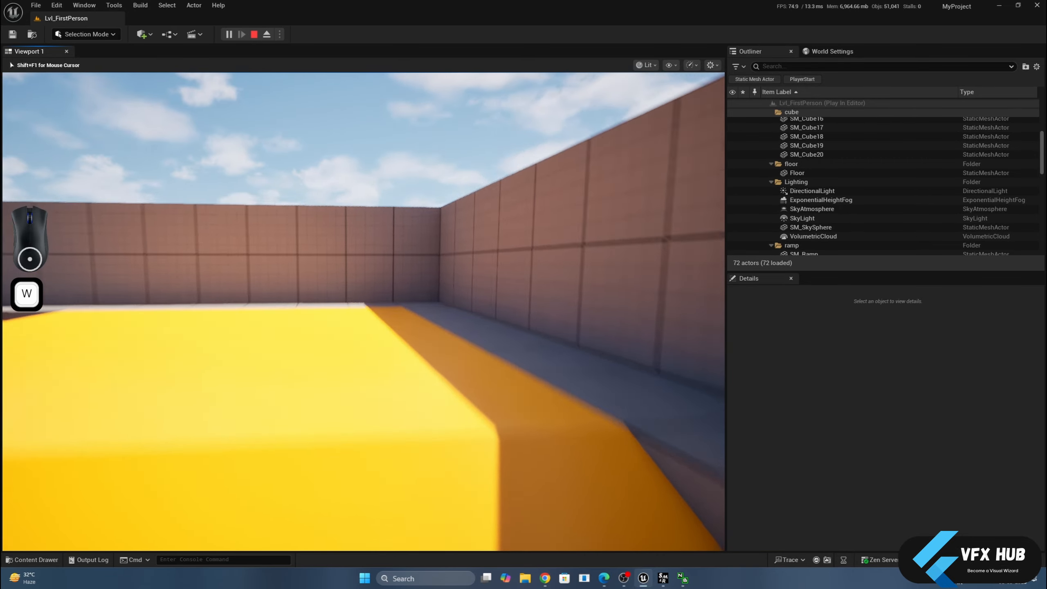
key("w")
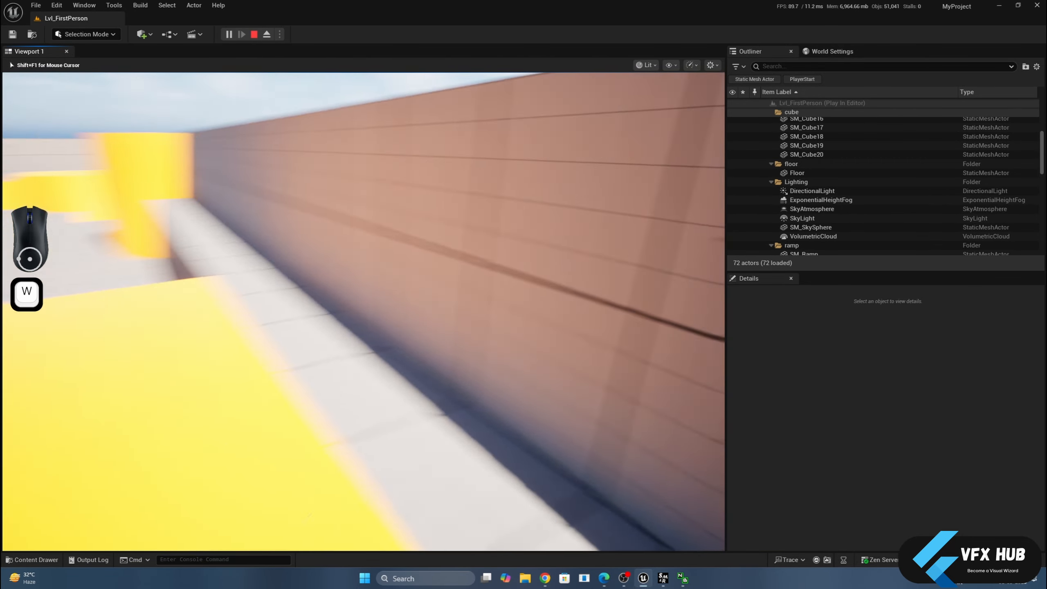
key("w")
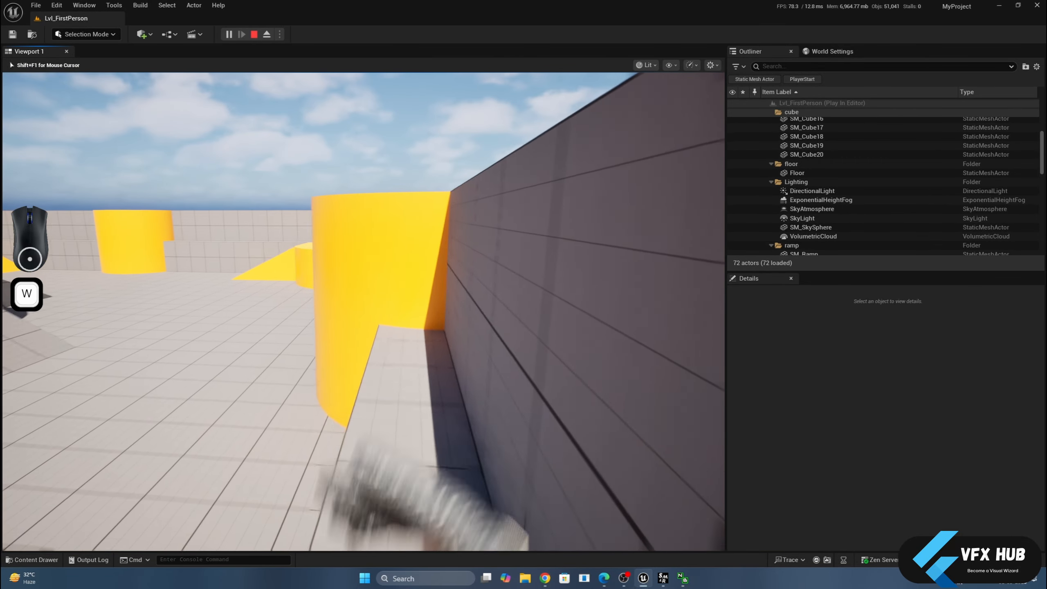
key("space")
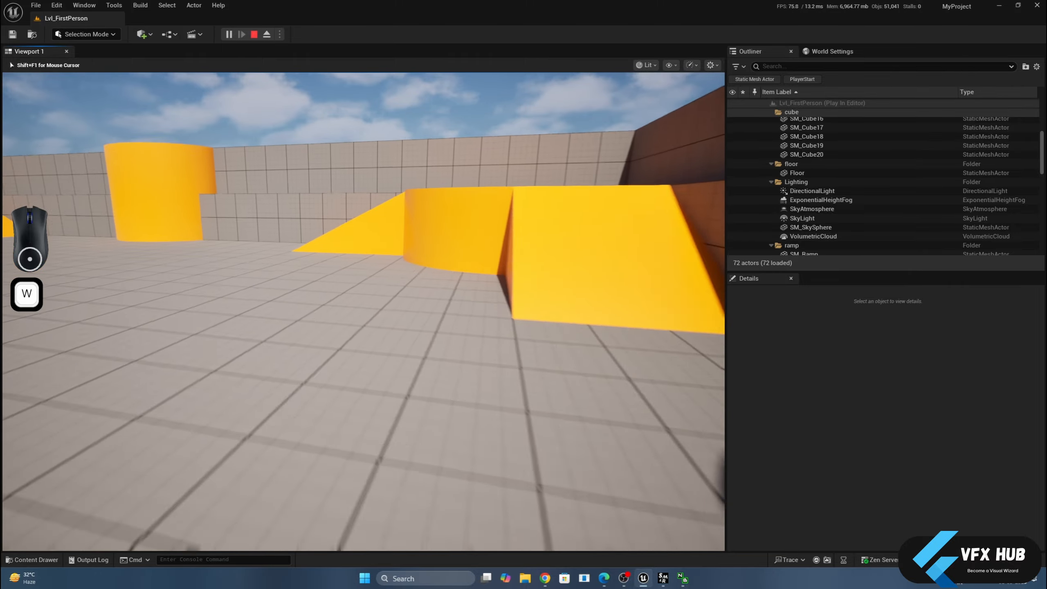
key("w")
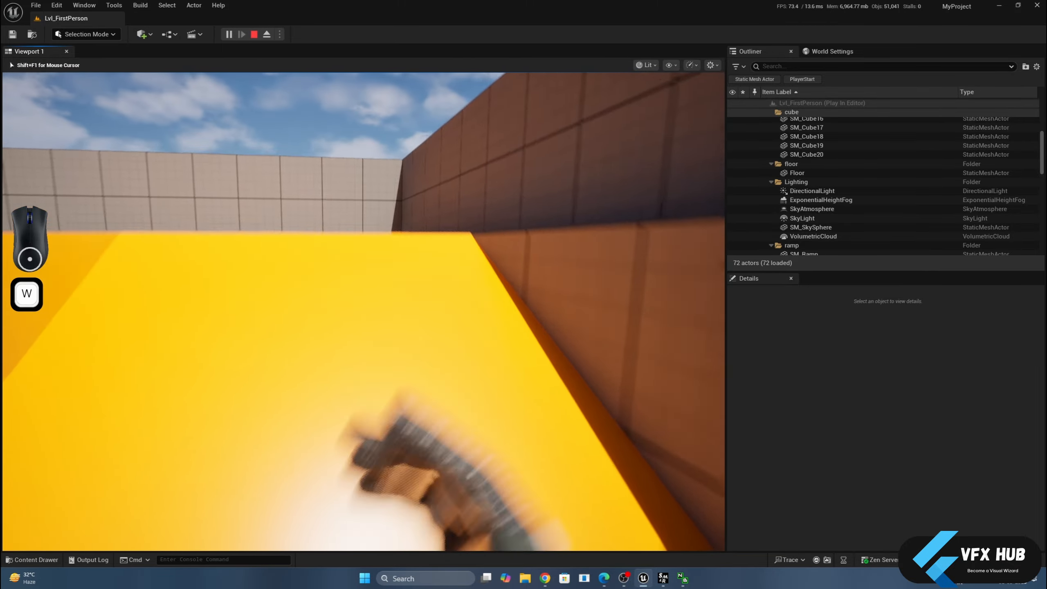
key("w")
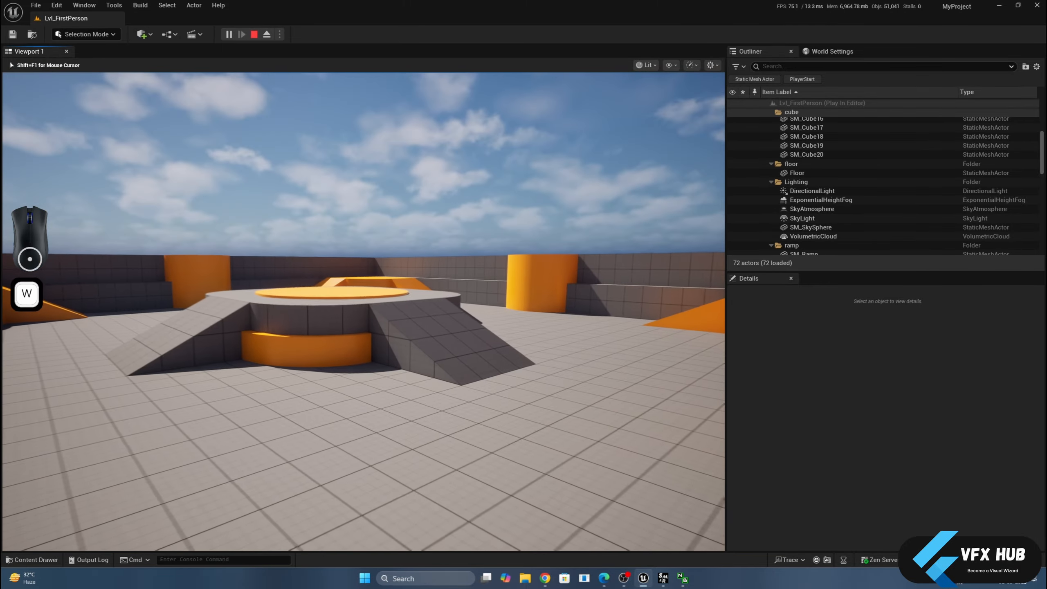
key("w")
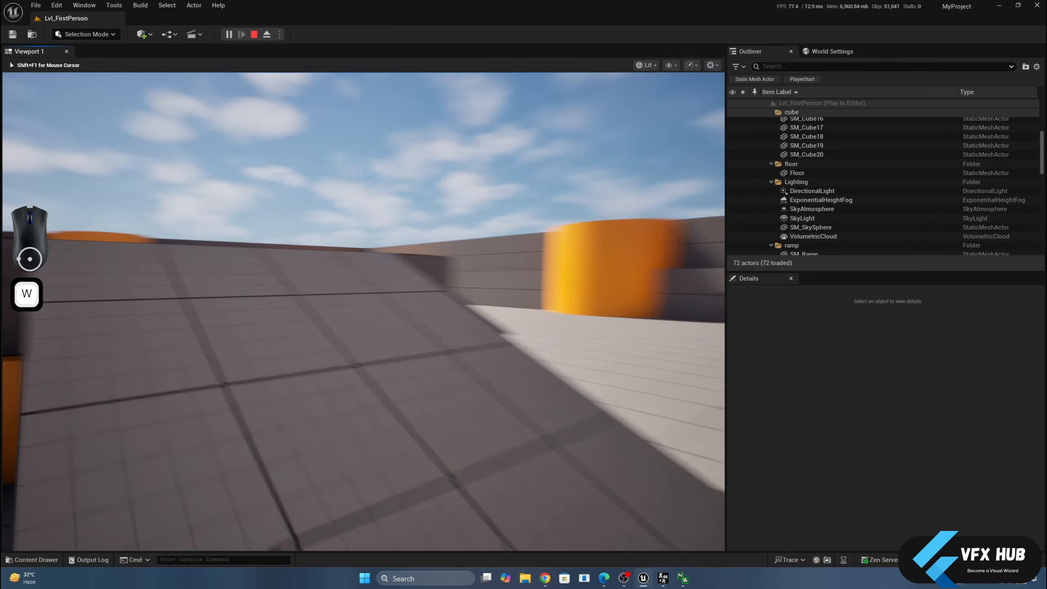
key("space")
key("w")
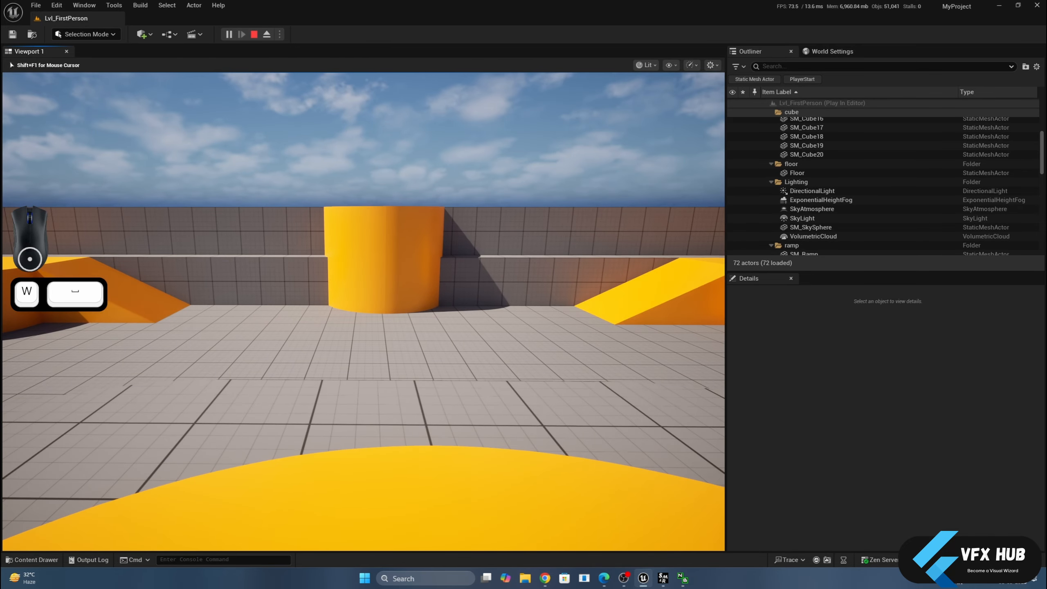
key("Escape")
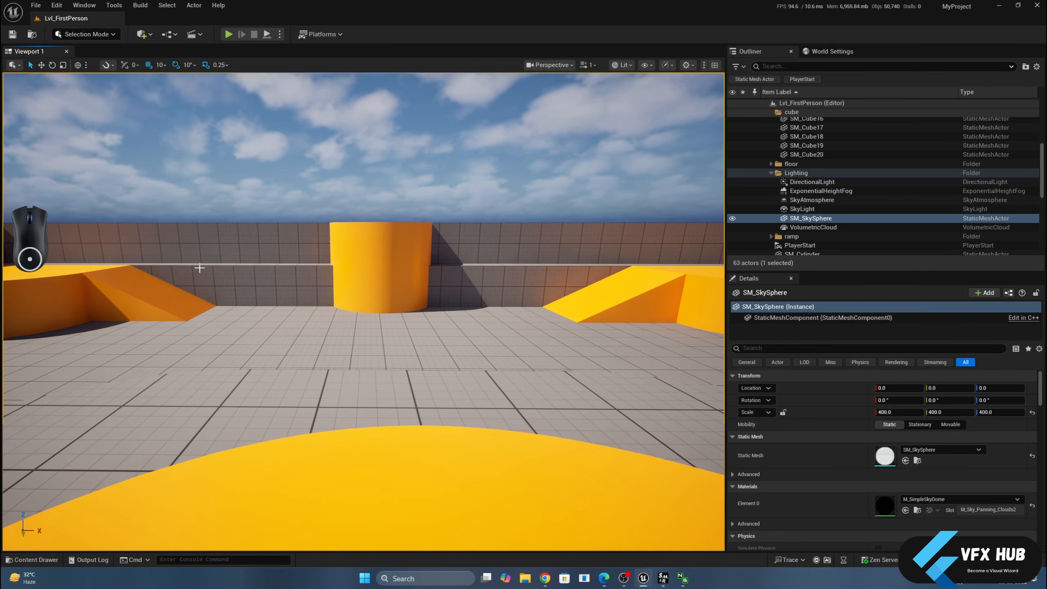